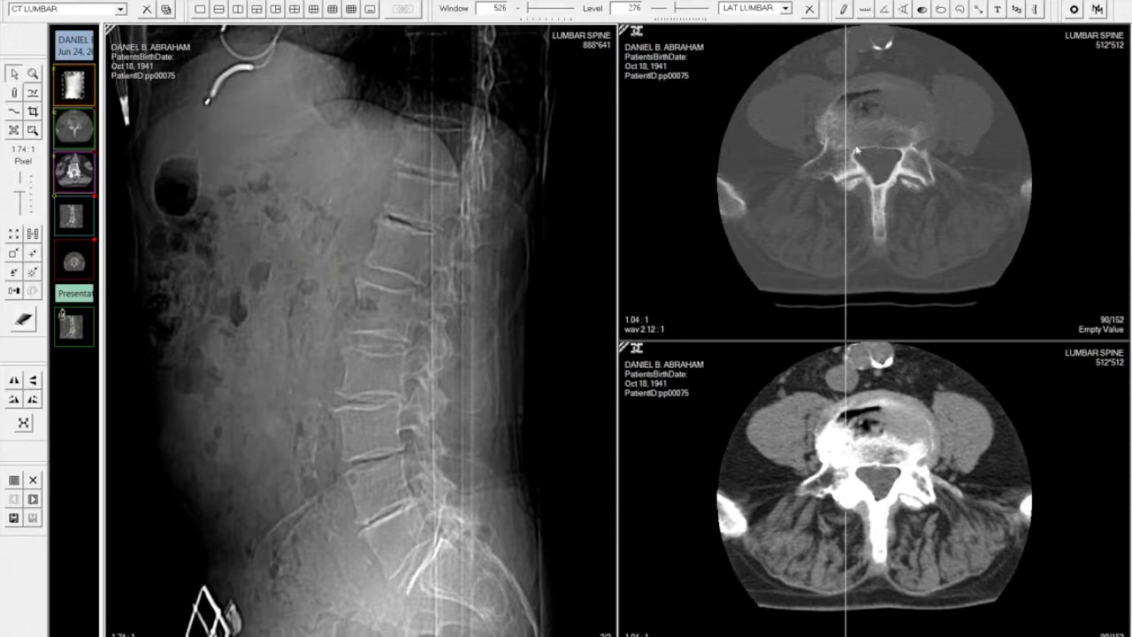
Step: Examine the axial bone-window series of the lumbar spine slice by slice, following the matching level on the lateral scout
left_click(911, 137)
scroll(911, 137, "down", 2)
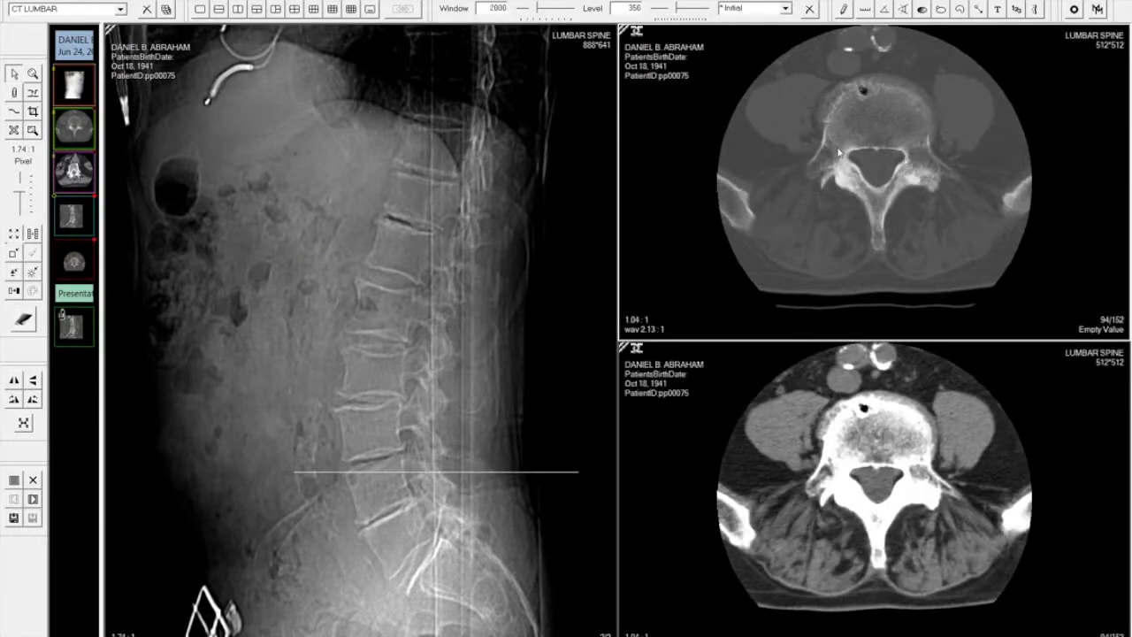
scroll(844, 102, "down", 5)
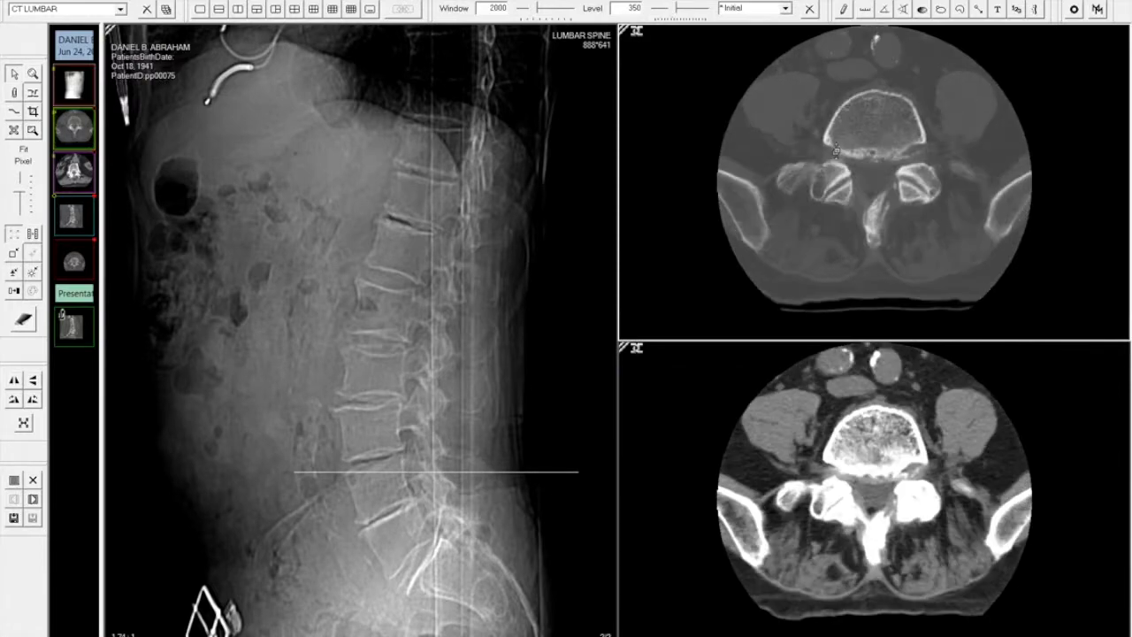
scroll(835, 219, "down", 6)
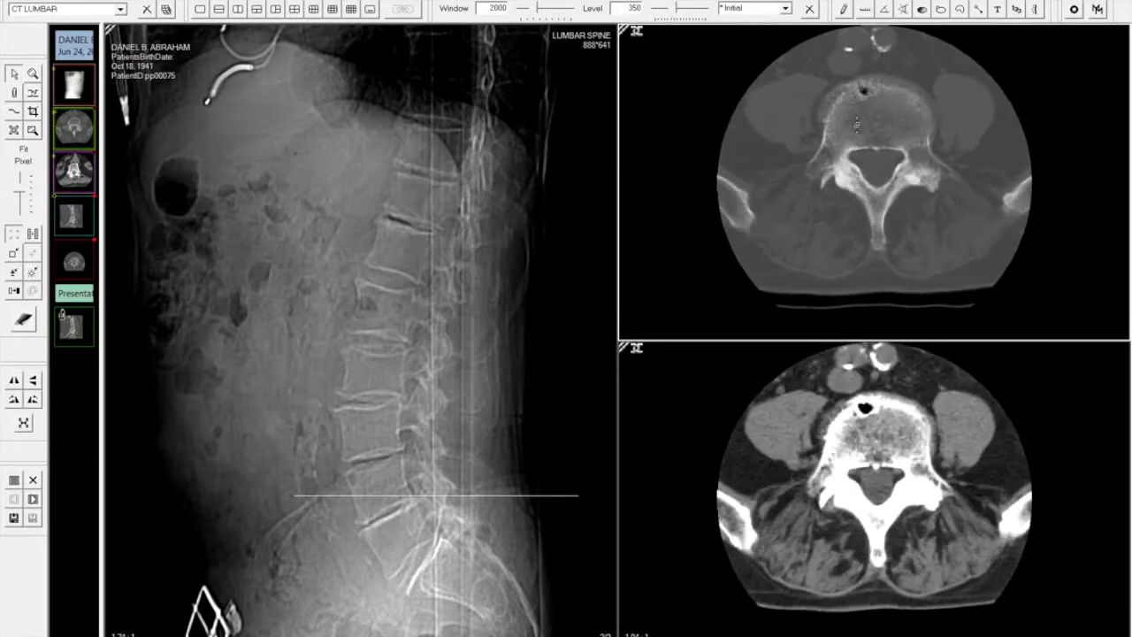
scroll(851, 168, "up", 6)
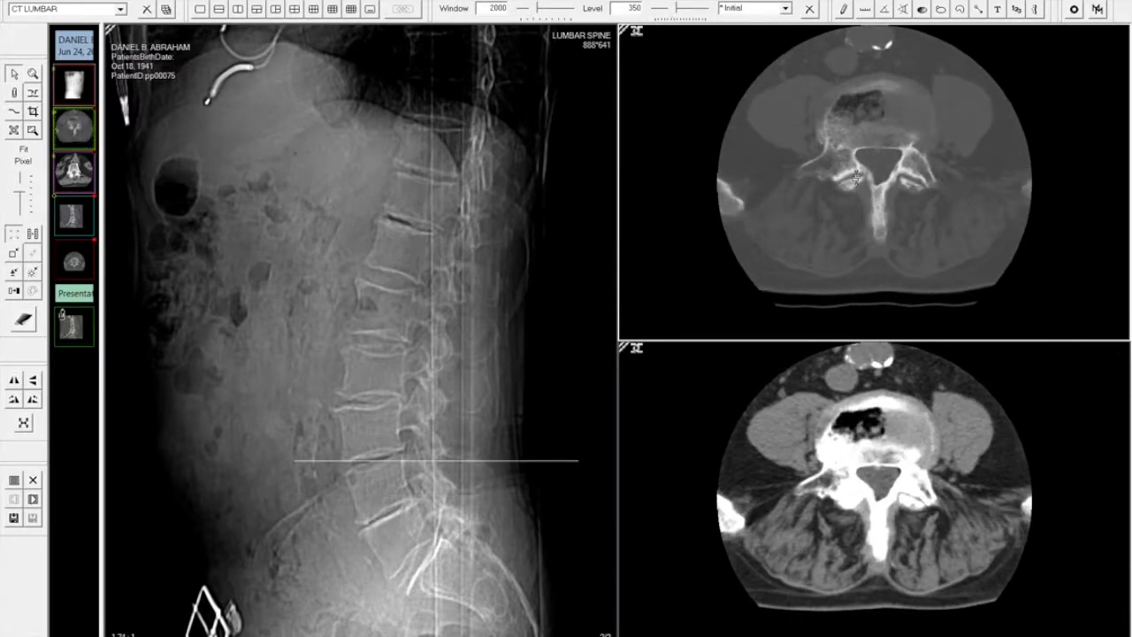
scroll(866, 110, "up", 6)
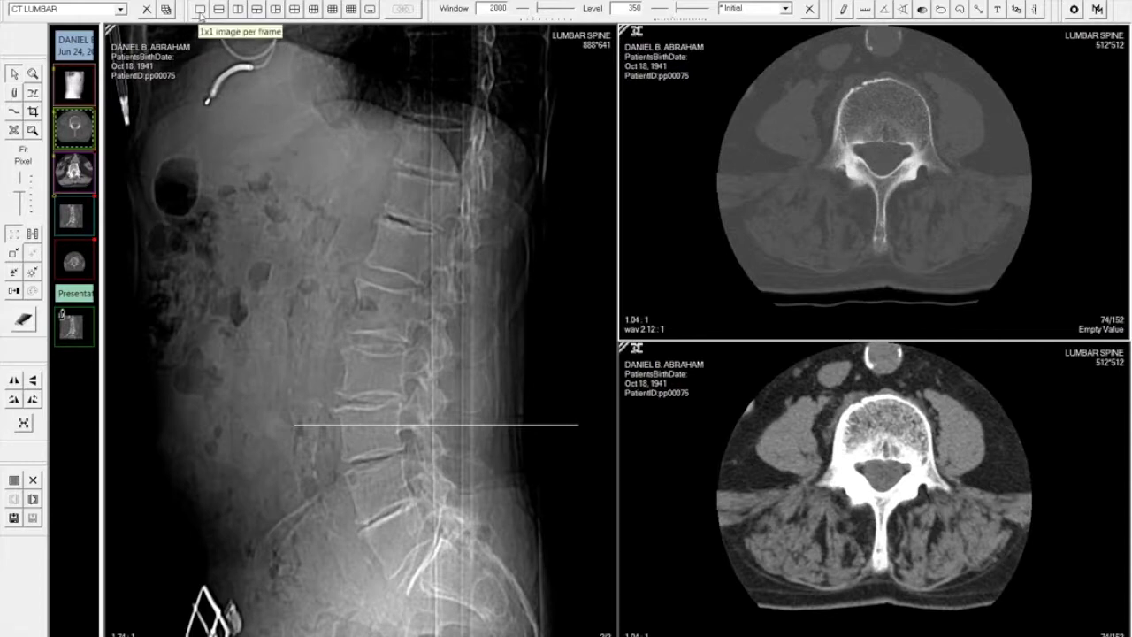
Step: Display the axial bone-window series alone in a 1x1 layout and create a reconstruction from it
left_click(201, 10)
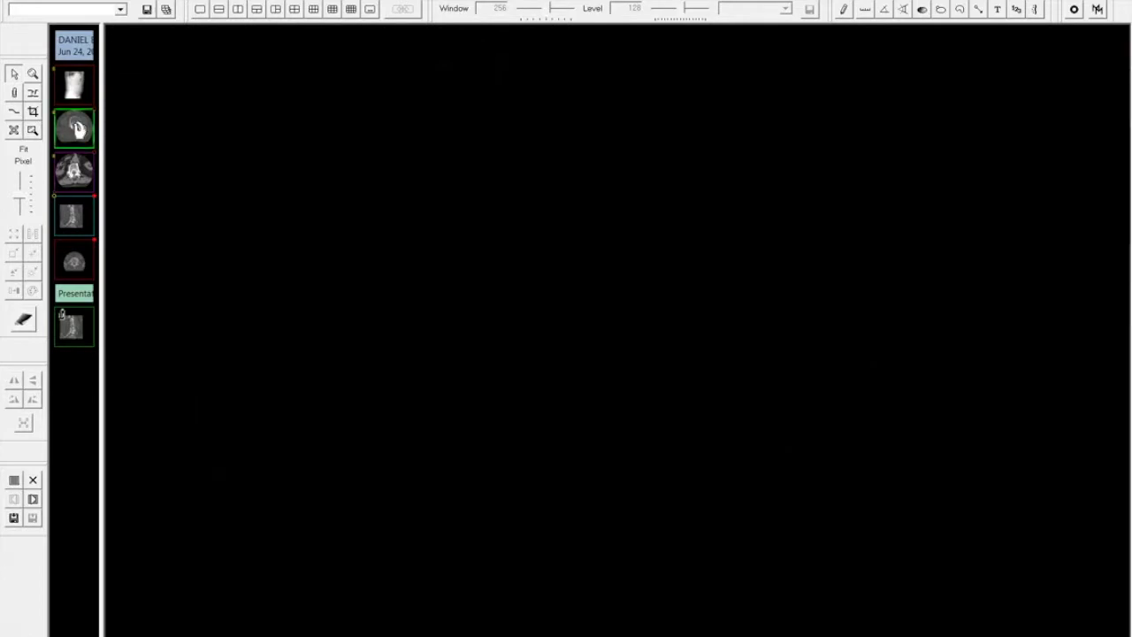
left_click_drag(78, 129, 345, 214)
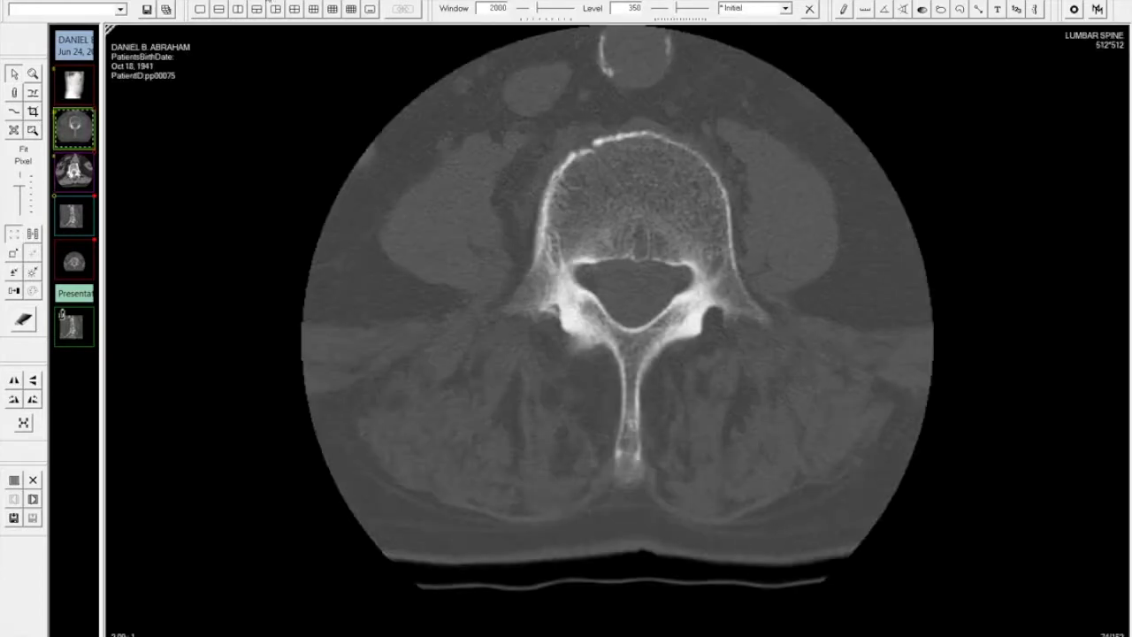
left_click(217, 2)
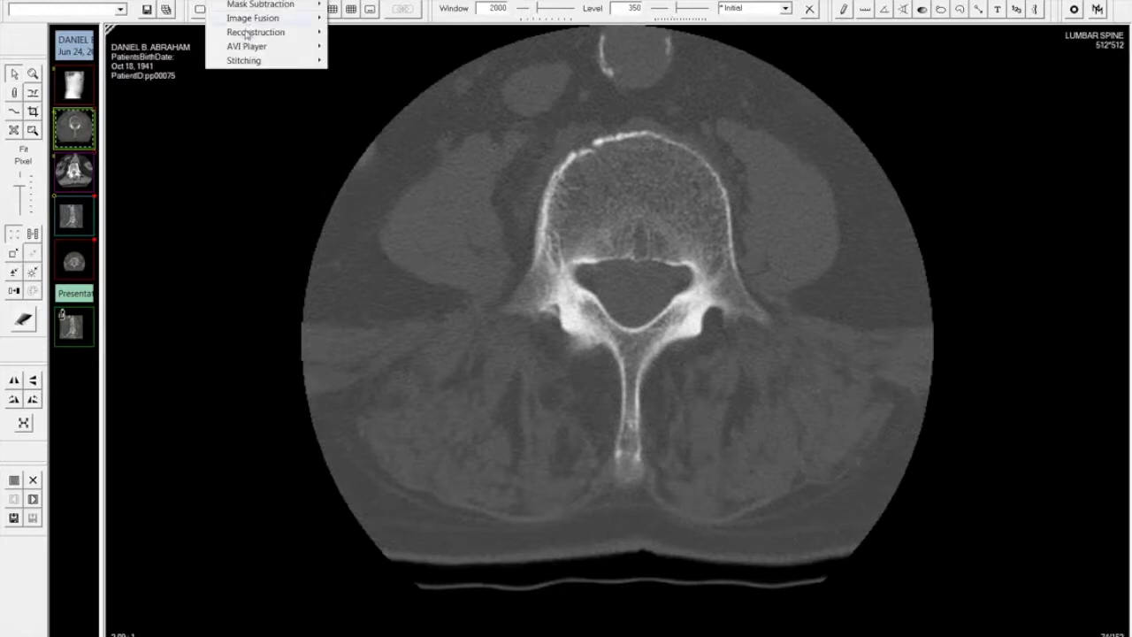
mouse_move(249, 33)
left_click(360, 33)
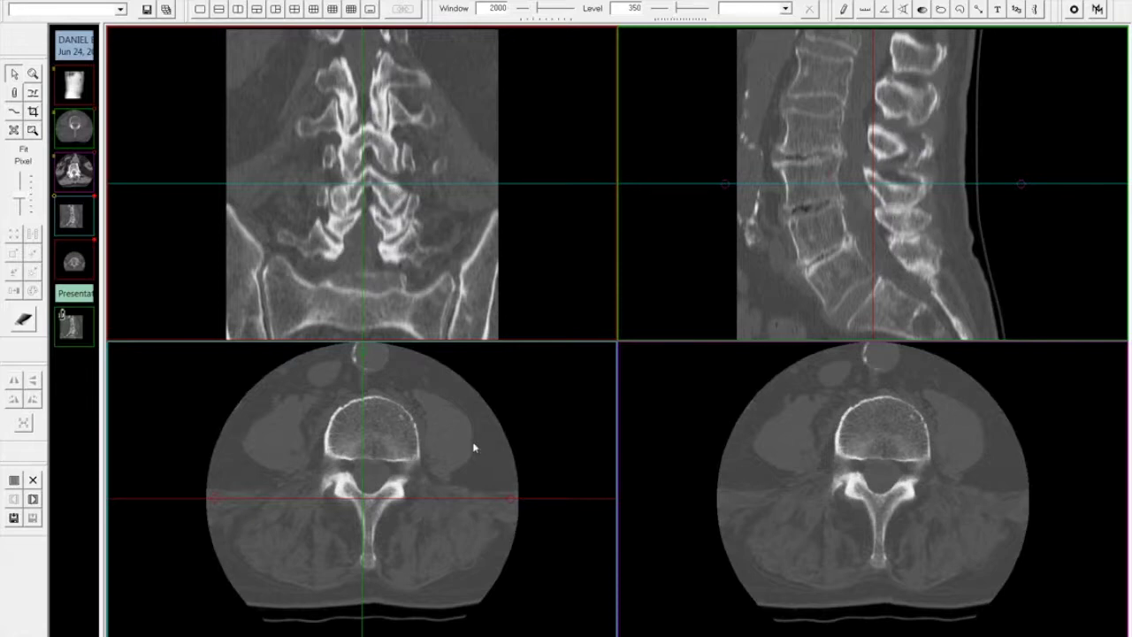
Step: Centre and tilt the oblique plane along the disc space above the lowest lumbar vertebra on the sagittal view, and export the slices as a new series
left_click(877, 444)
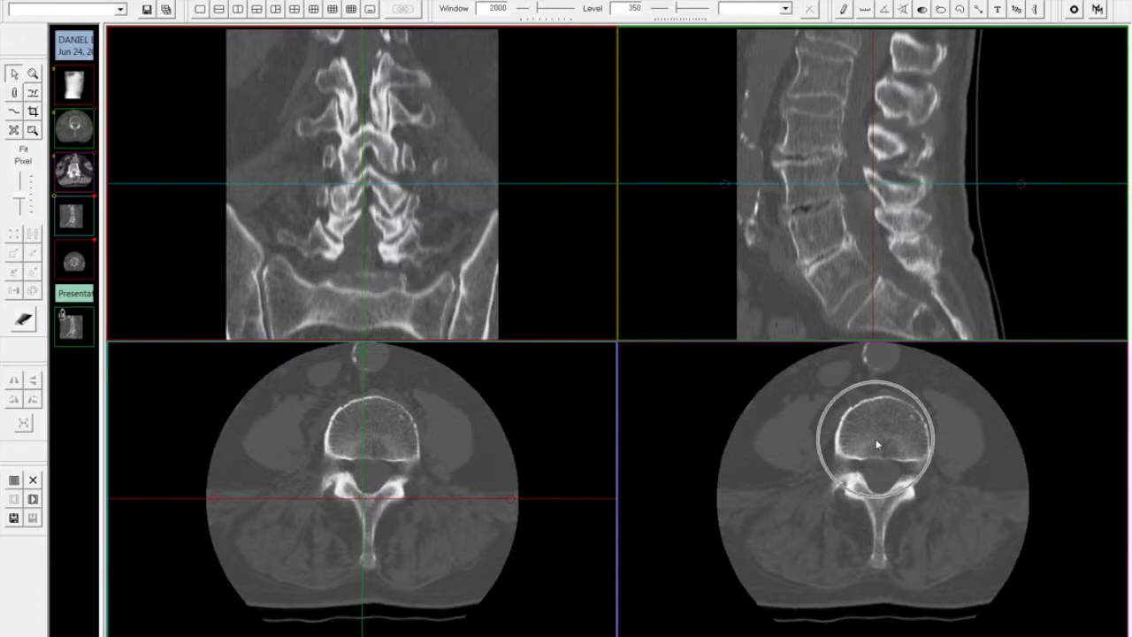
scroll(874, 447, "down", 1)
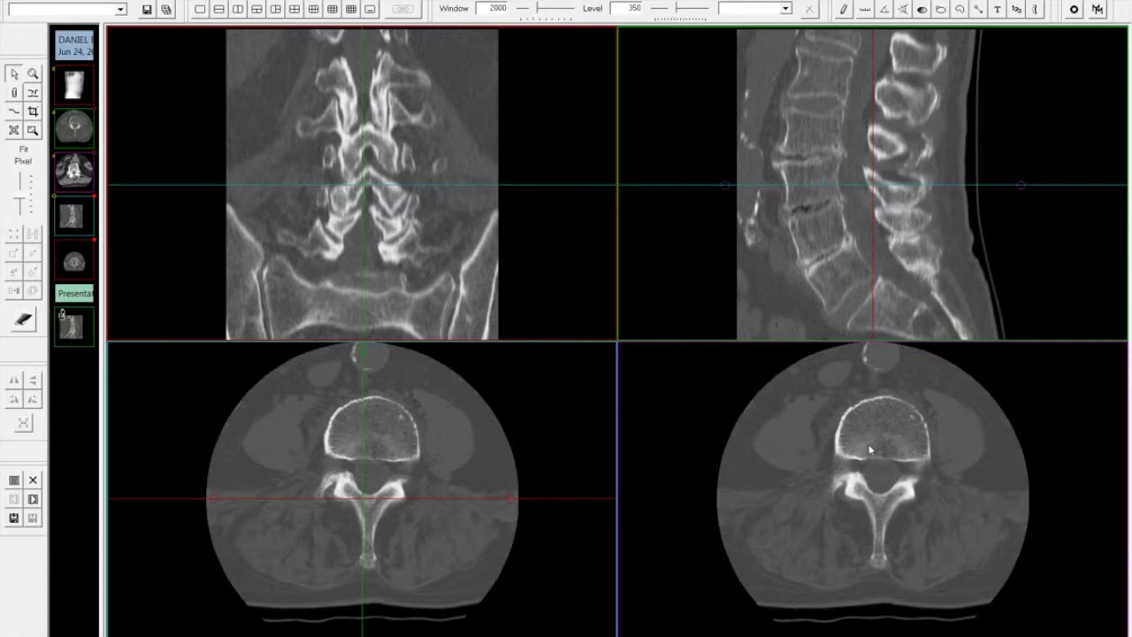
scroll(869, 450, "down", 8)
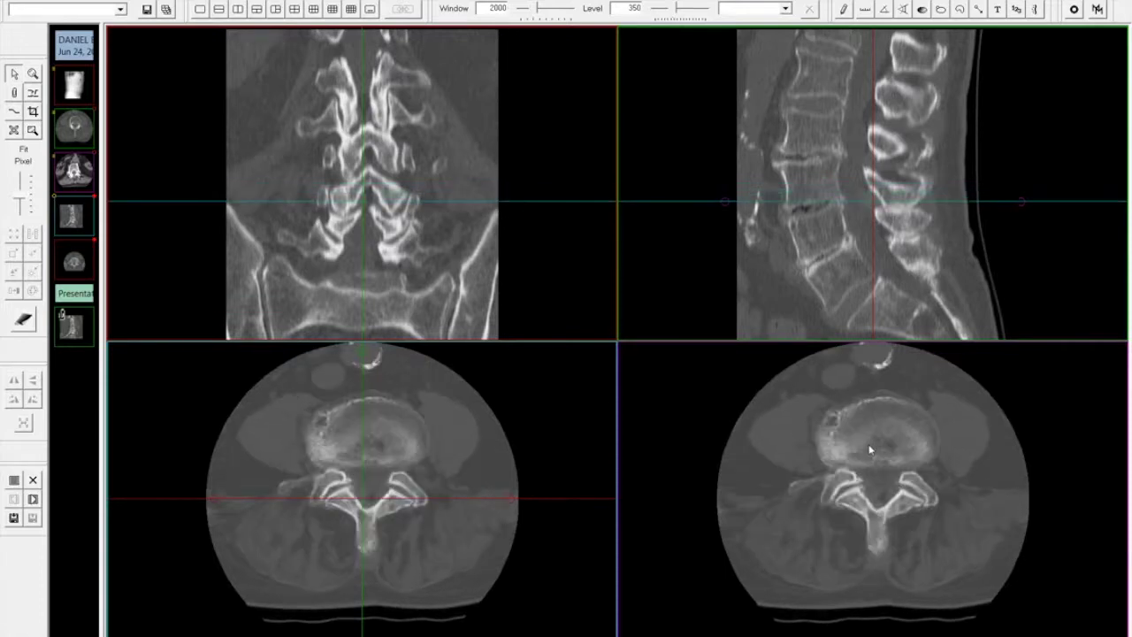
scroll(870, 450, "up", 7)
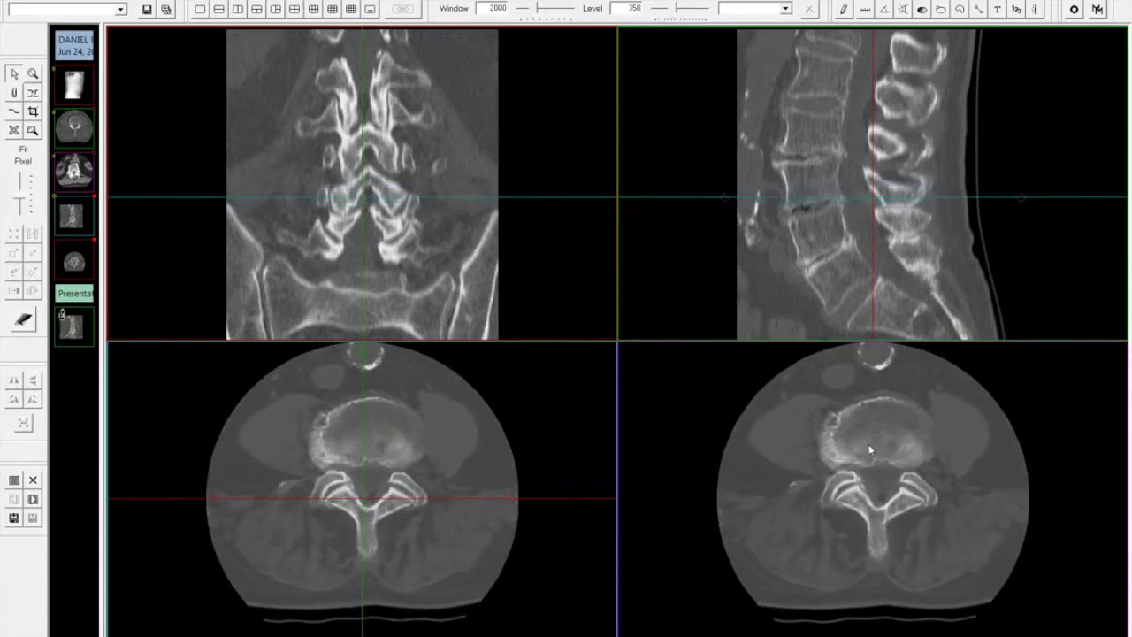
scroll(869, 450, "down", 7)
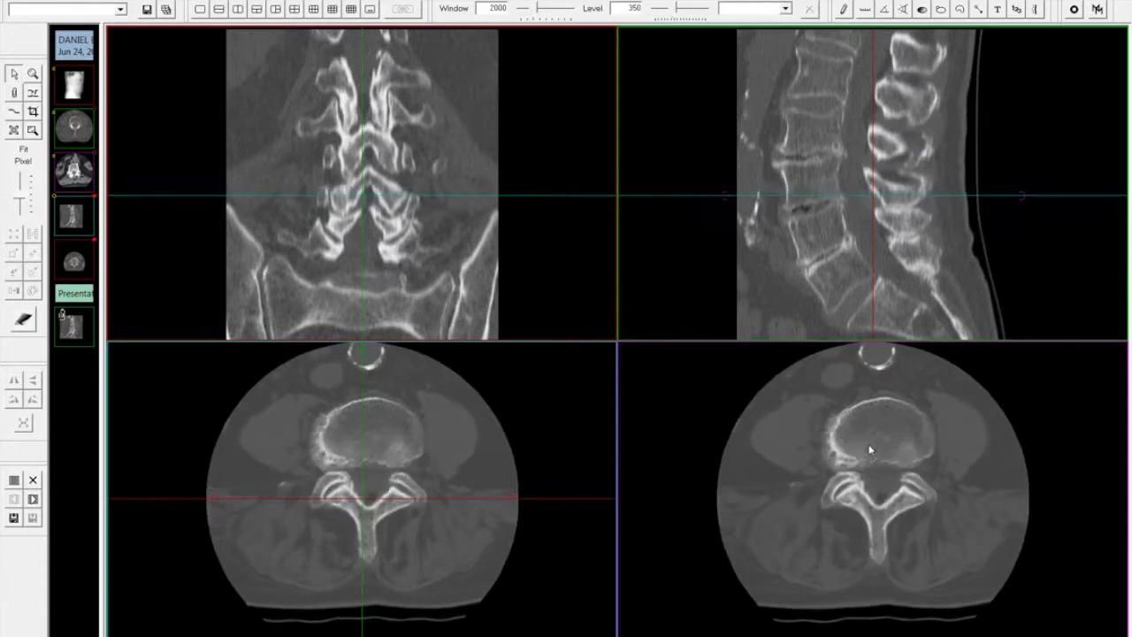
scroll(870, 450, "down", 3)
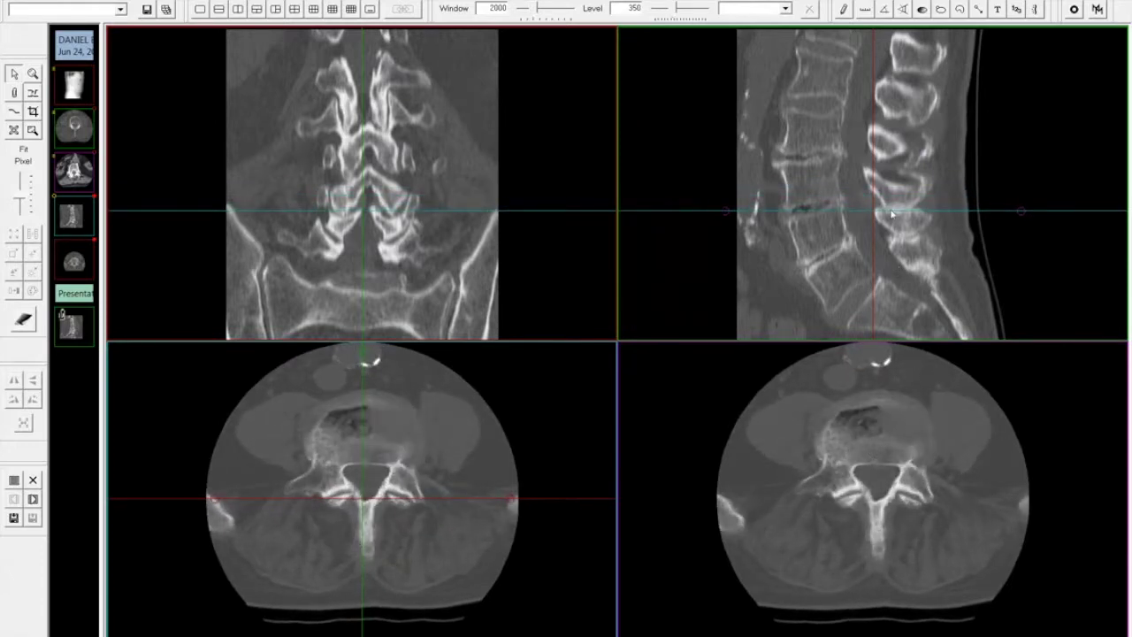
left_click_drag(873, 212, 825, 255)
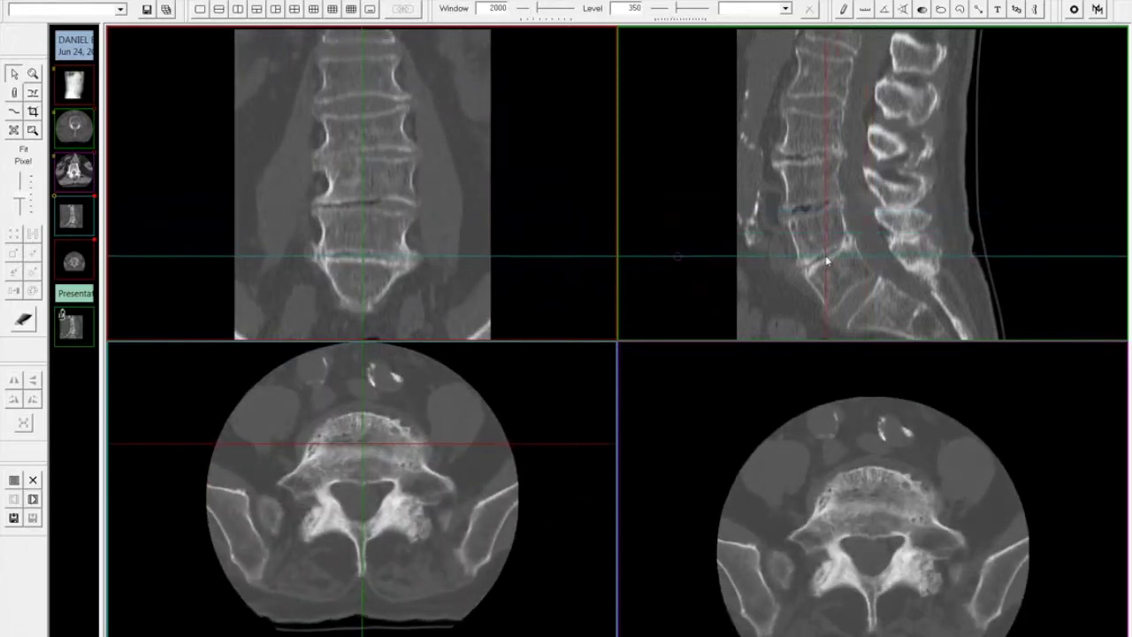
left_click_drag(679, 260, 716, 326)
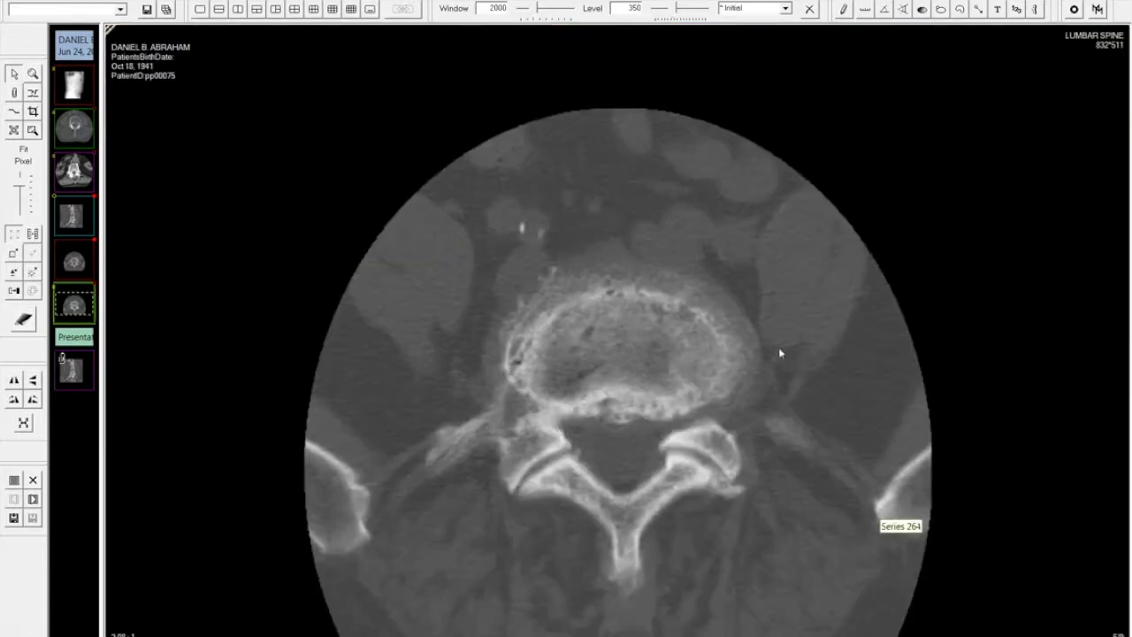
Step: Review the slices of the newly exported oblique axial series through the disc level
scroll(747, 298, "down", 3)
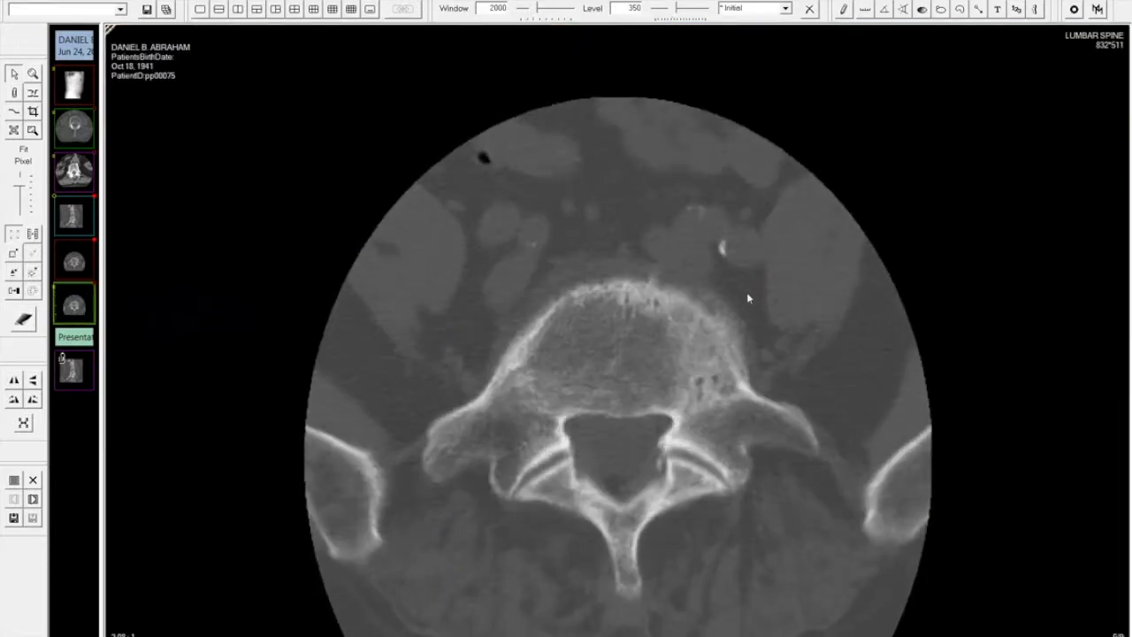
scroll(747, 298, "down", 4)
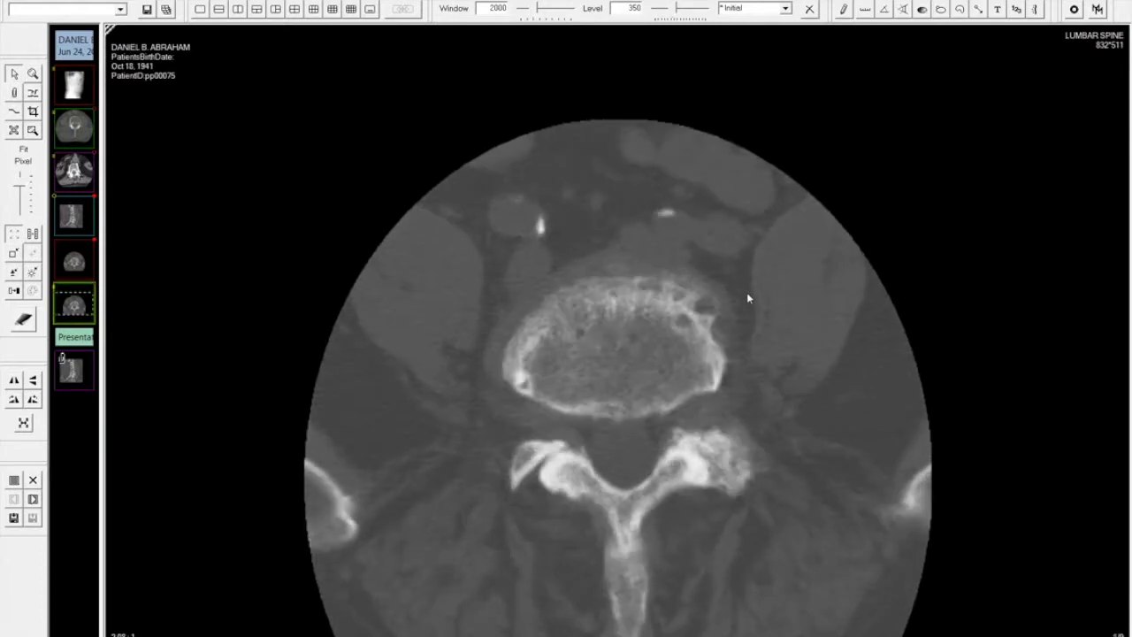
scroll(748, 298, "down", 2)
scroll(748, 298, "down", 3)
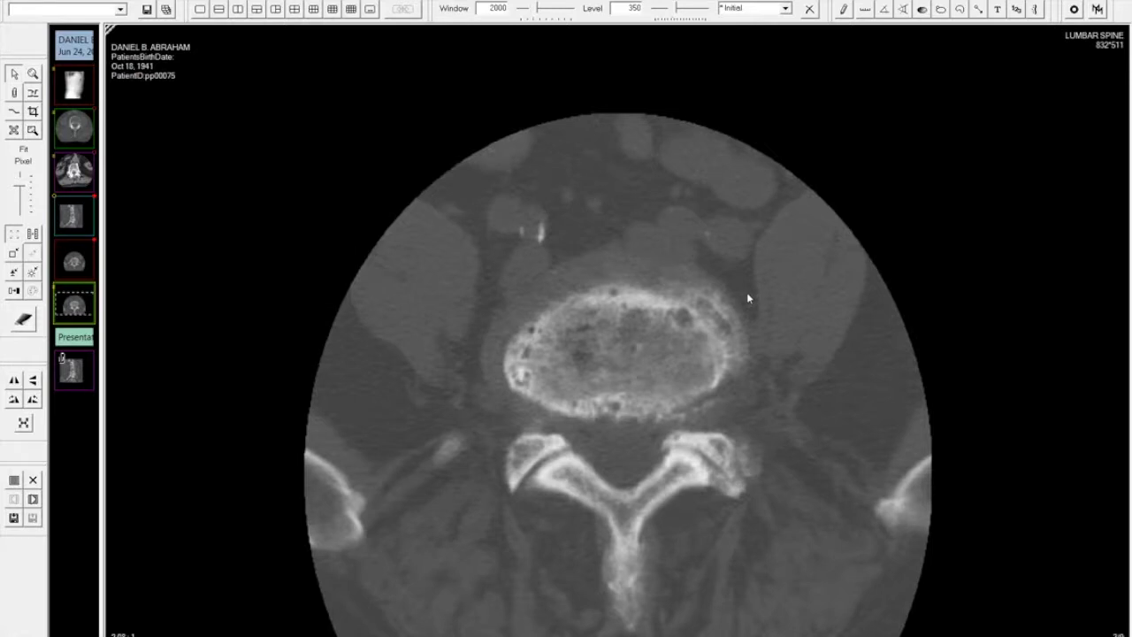
scroll(747, 297, "down", 4)
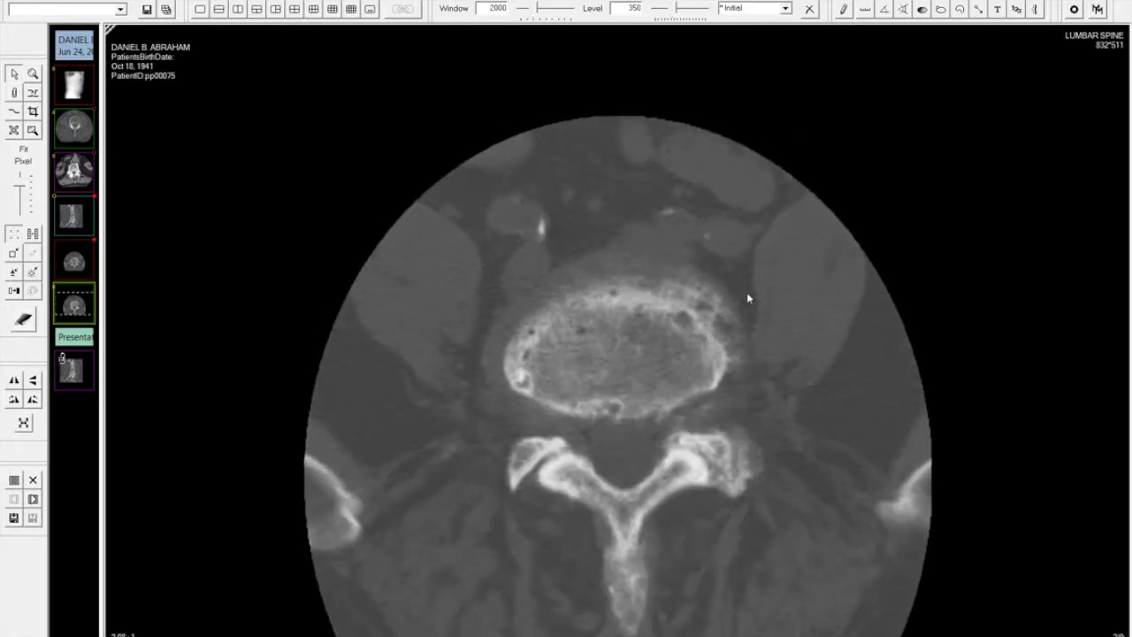
Step: Return the original axial bone-window series to a single-image layout and create another reconstruction from it
left_click(200, 9)
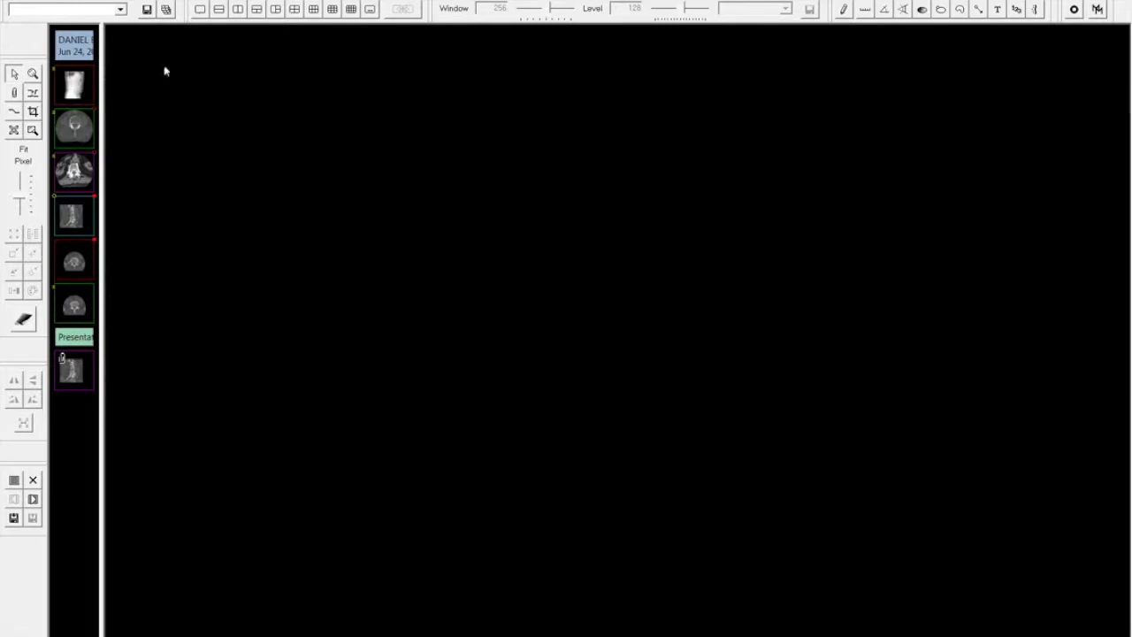
left_click(74, 130)
left_click_drag(74, 130, 432, 247)
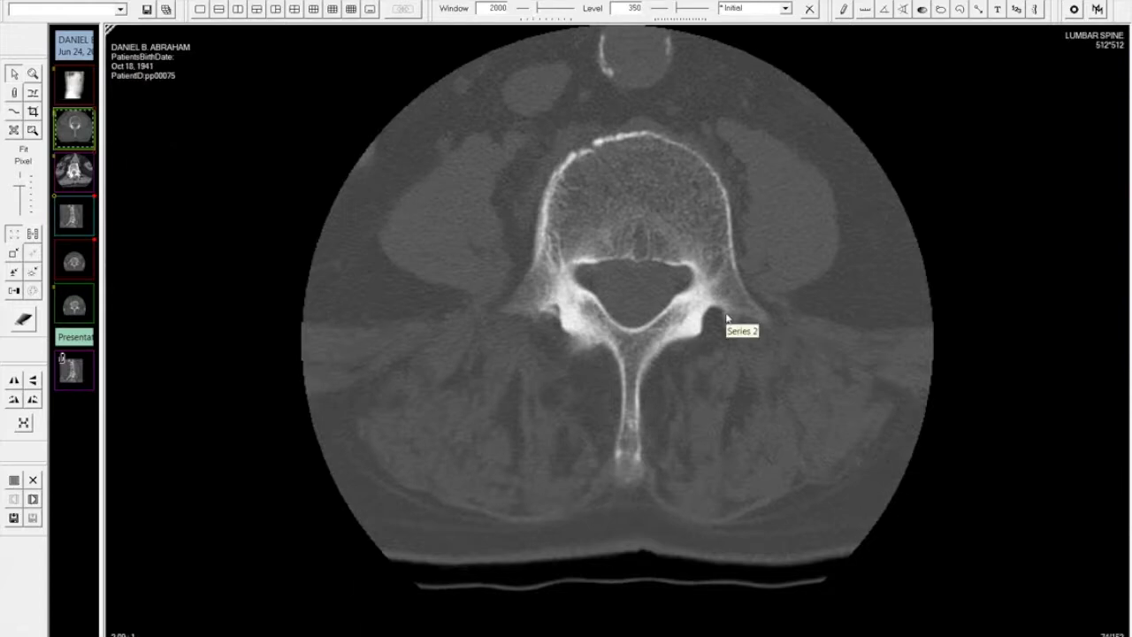
left_click(226, 1)
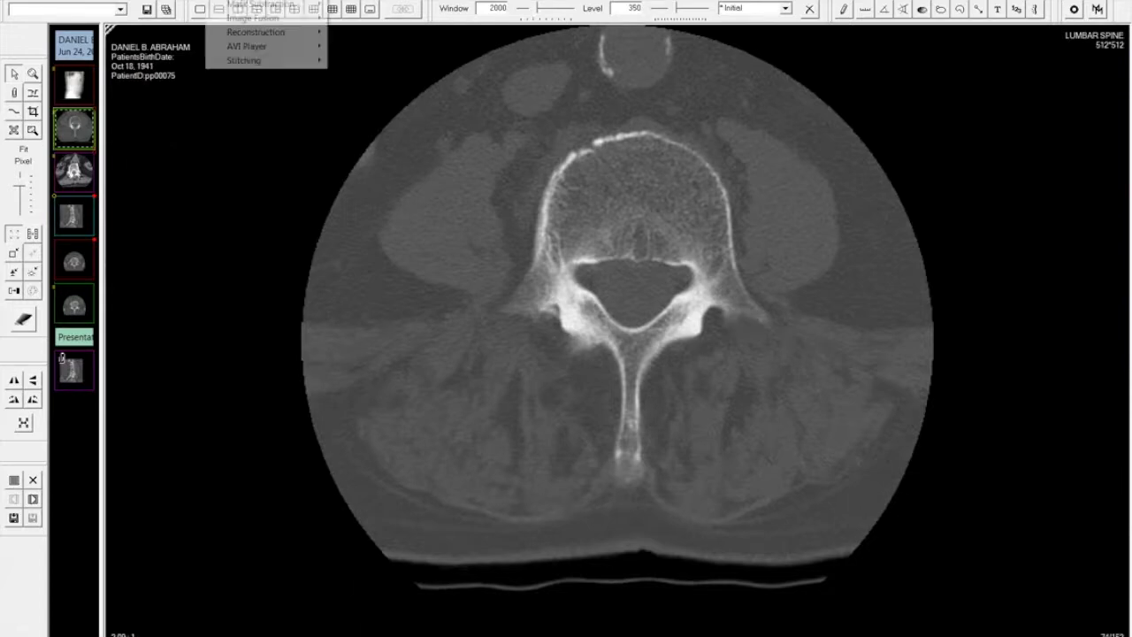
mouse_move(255, 34)
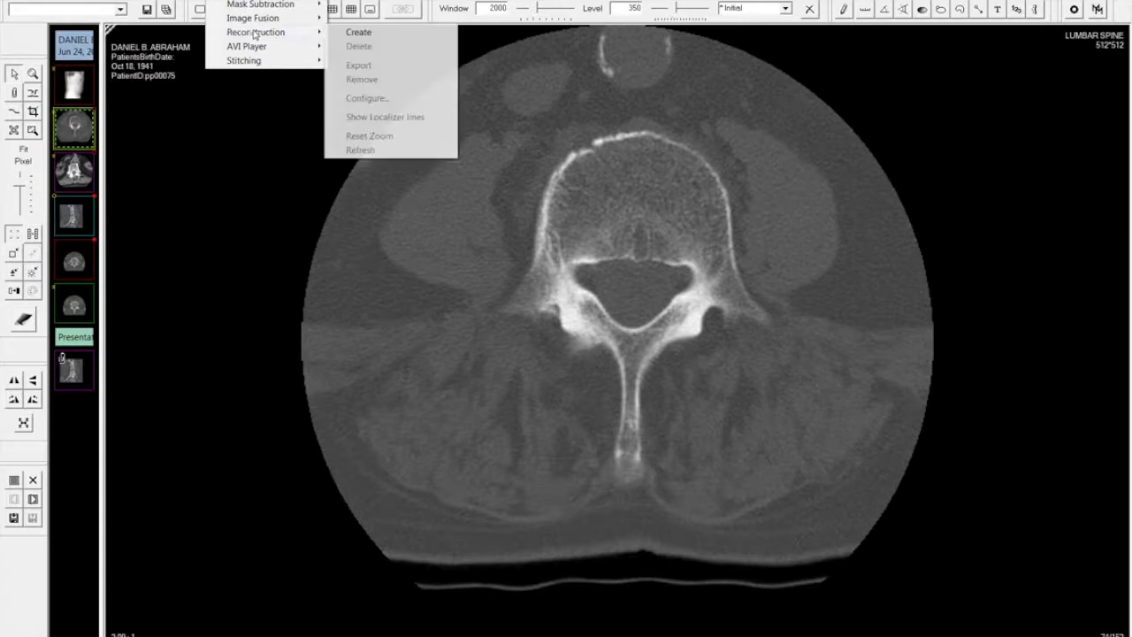
left_click(356, 33)
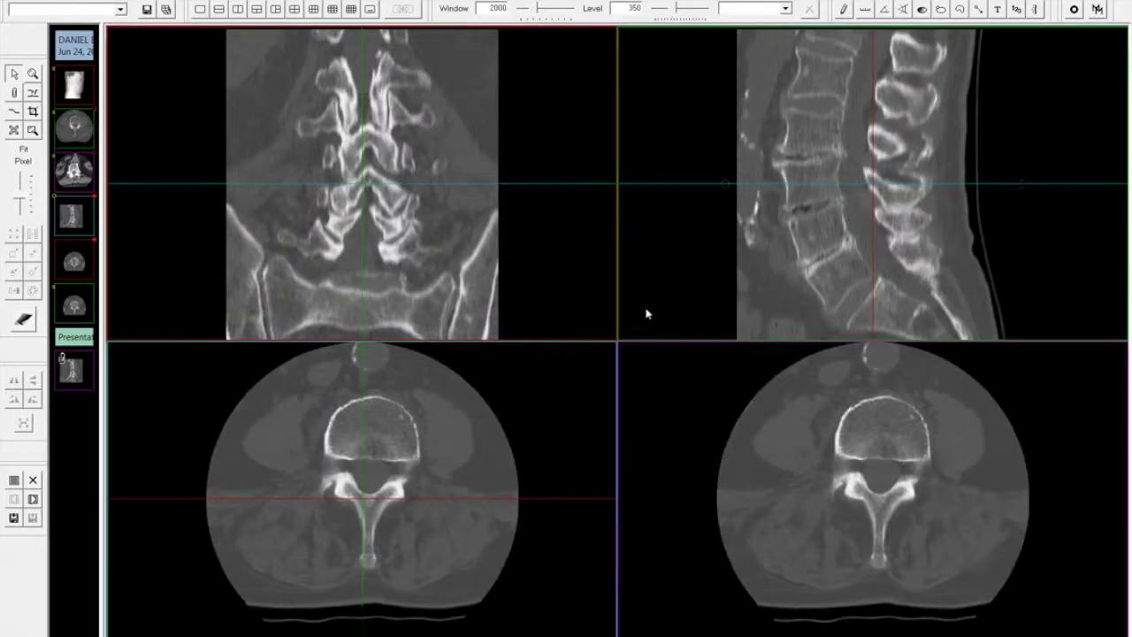
Step: Set the number of slices in the MPR export setup for the axial reconstruction to 15
left_click(838, 416)
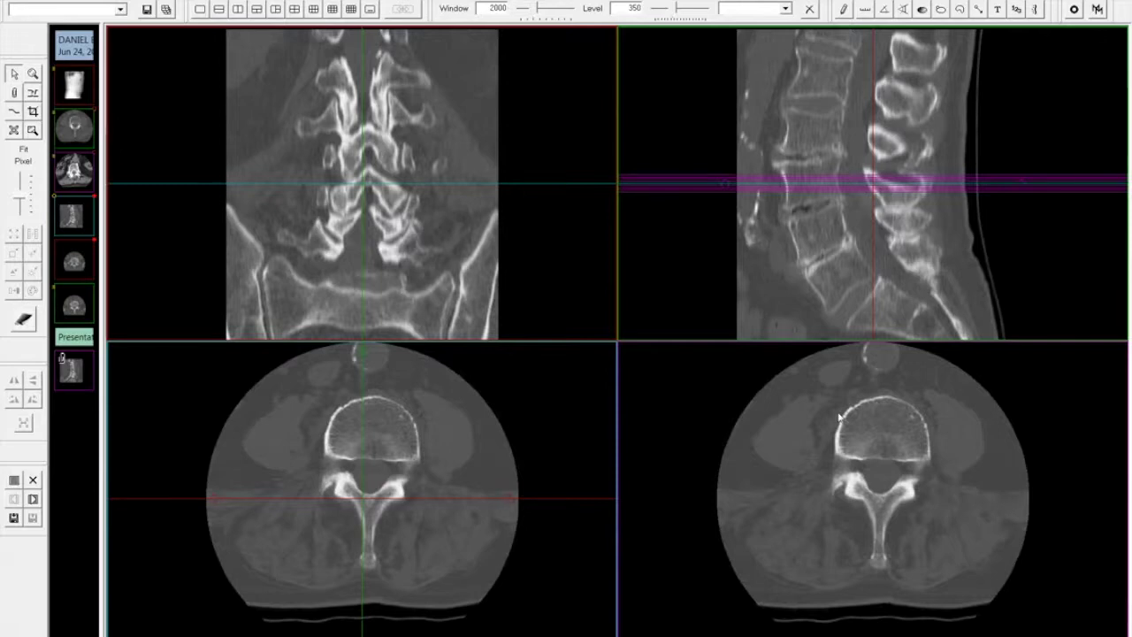
scroll(839, 438, "down", 3)
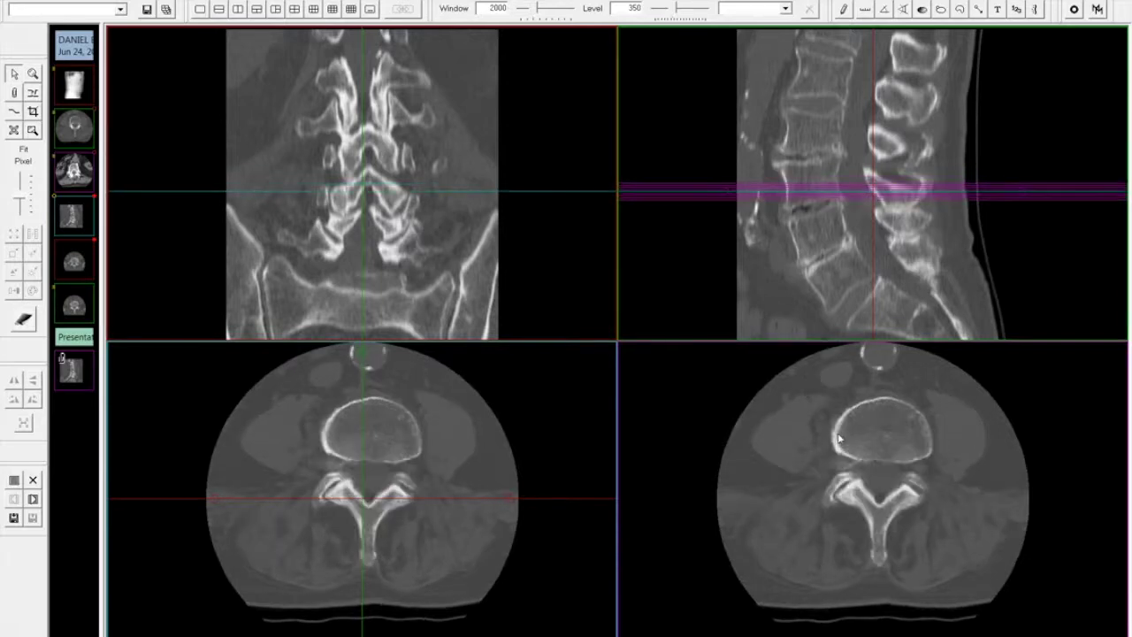
scroll(838, 437, "down", 2)
scroll(838, 438, "down", 3)
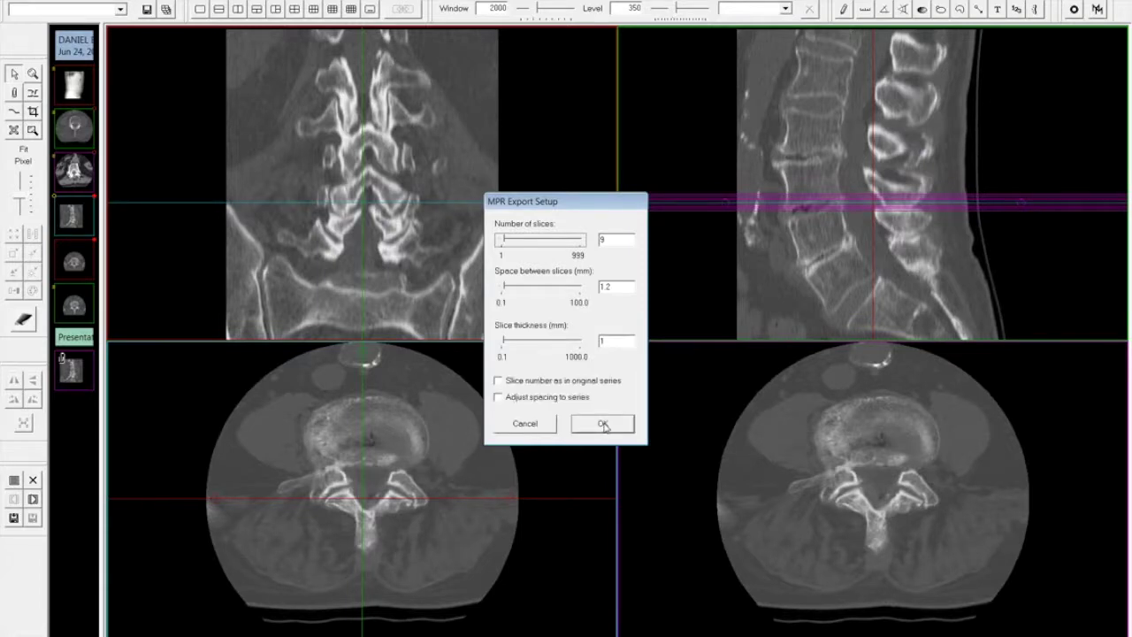
double_click(603, 241)
type("15")
left_click(584, 425)
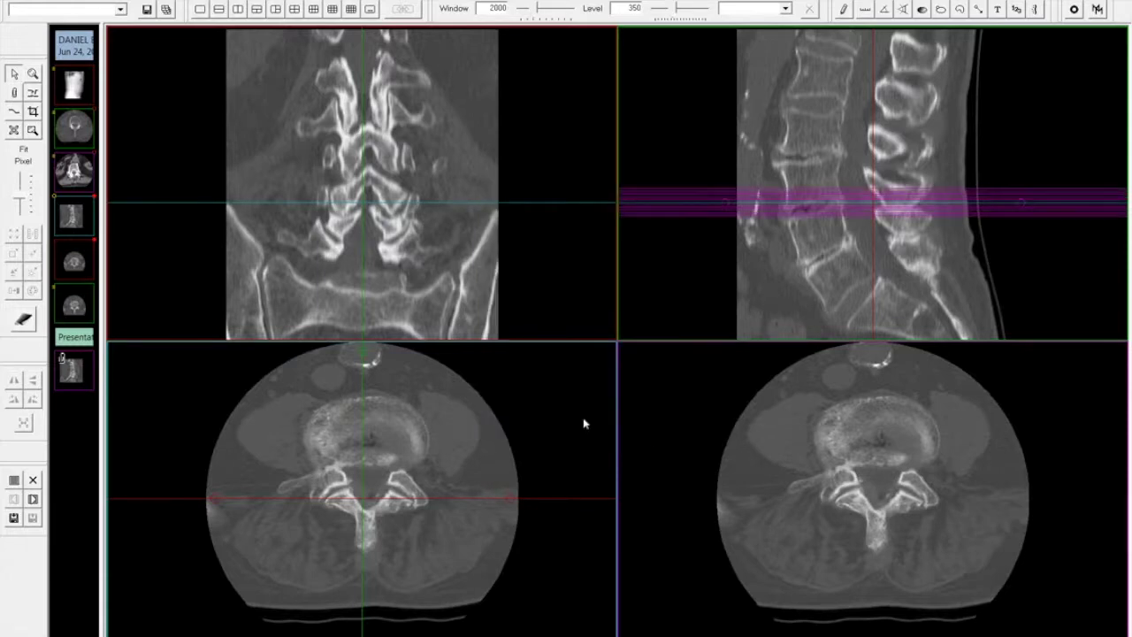
Step: Tilt the slice block and centre it on the disc space above the lowest lumbar vertebra, and export it as a new series
left_click_drag(723, 209, 723, 246)
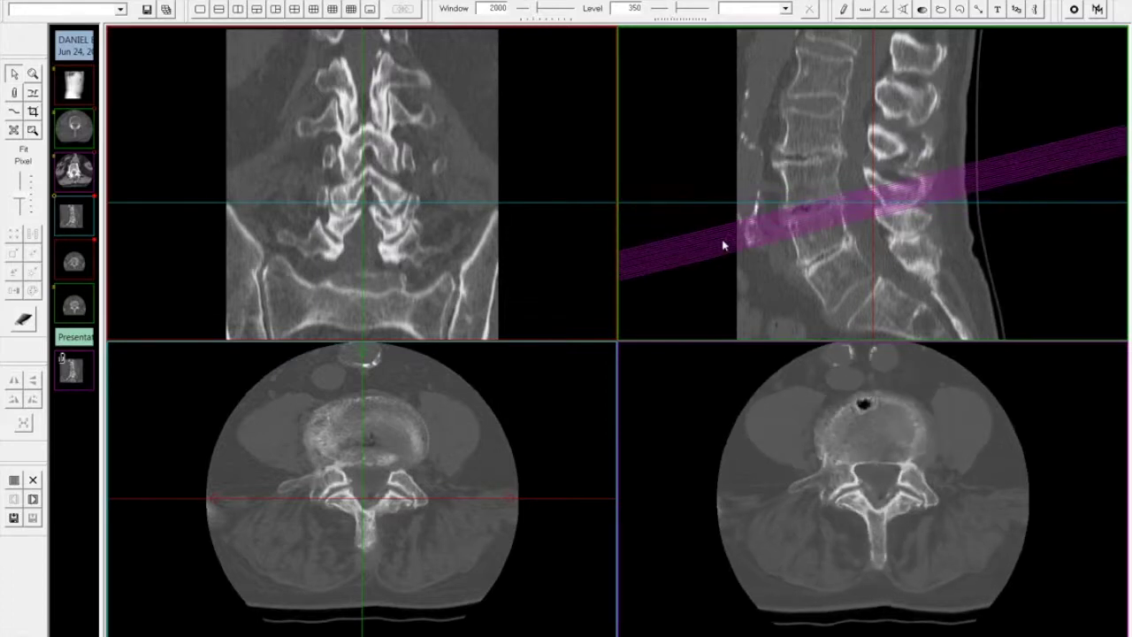
left_click_drag(892, 206, 829, 260)
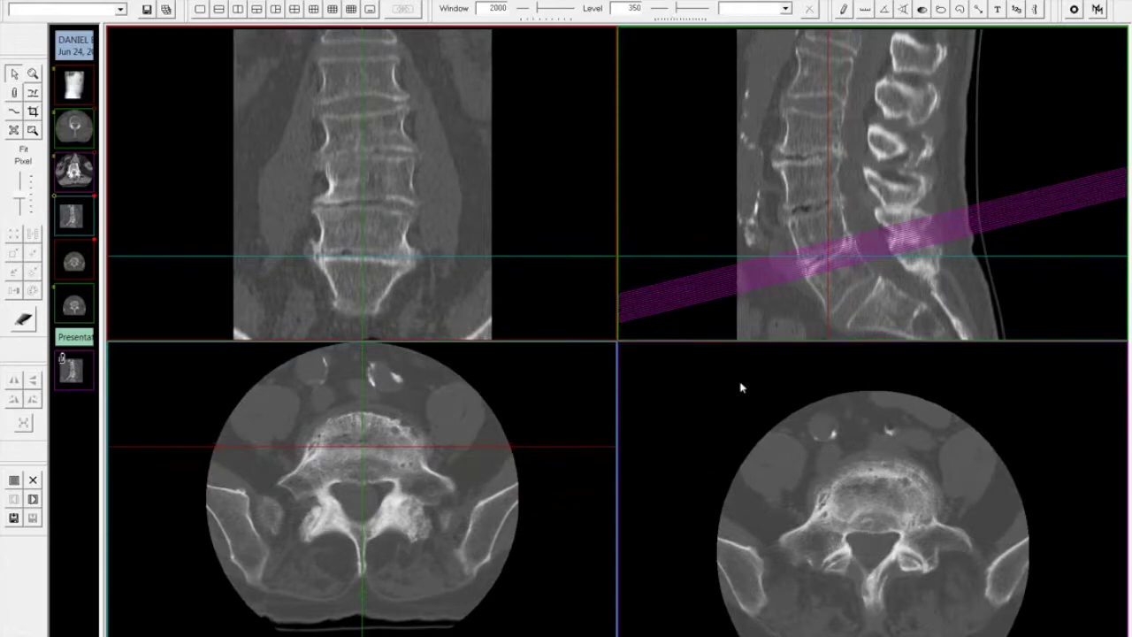
left_click_drag(685, 298, 688, 312)
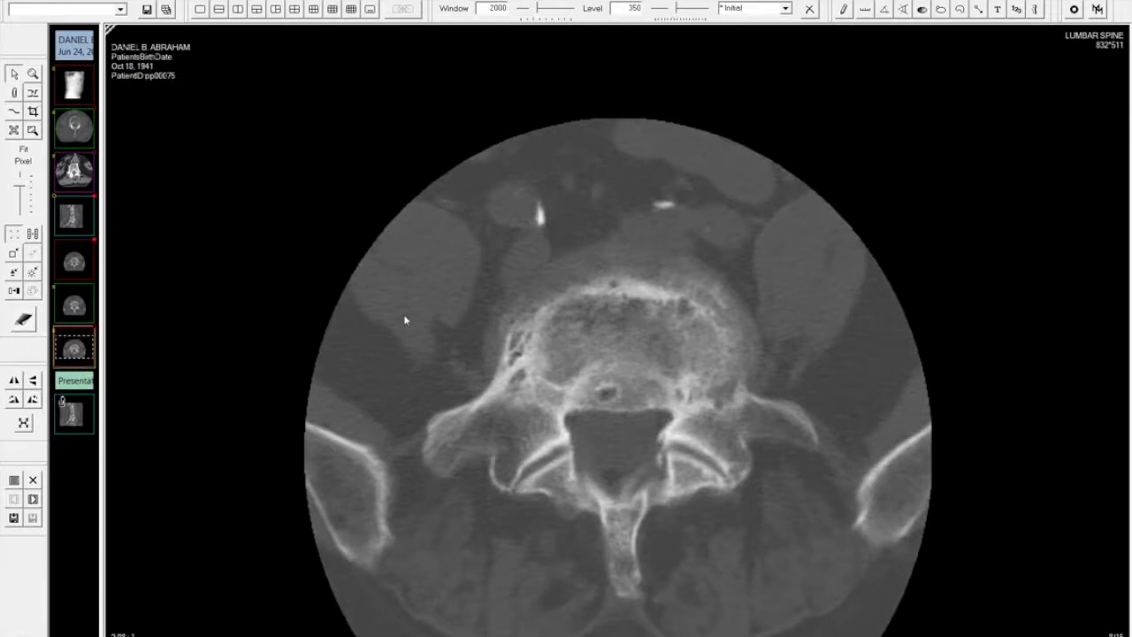
Step: Look up the command for sending the newly exported oblique series to the server
right_click(496, 282)
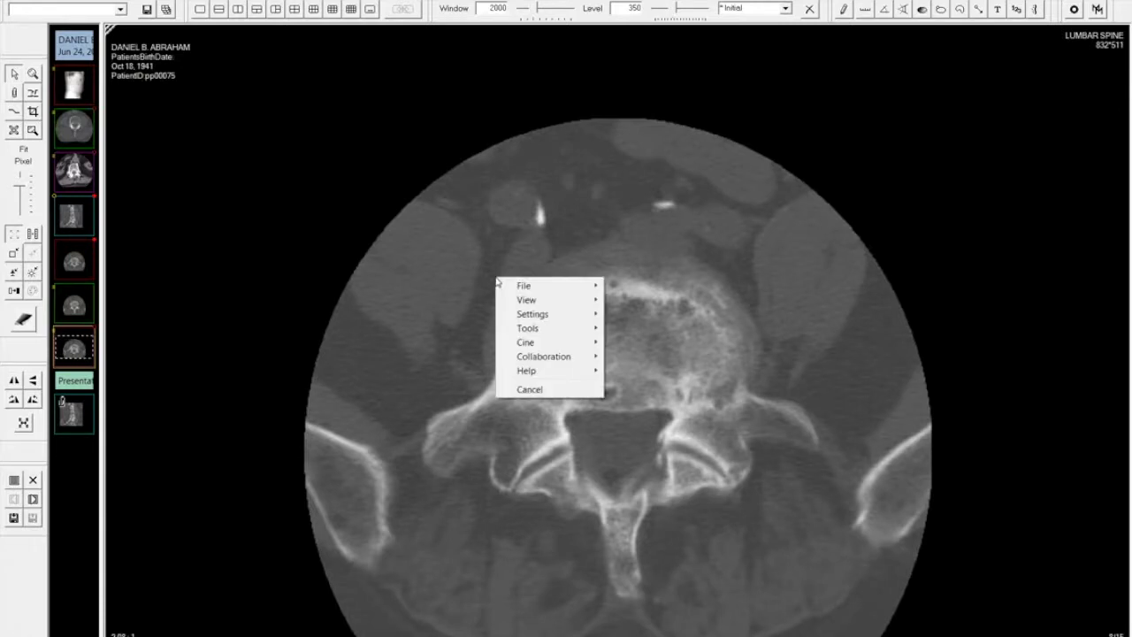
mouse_move(529, 288)
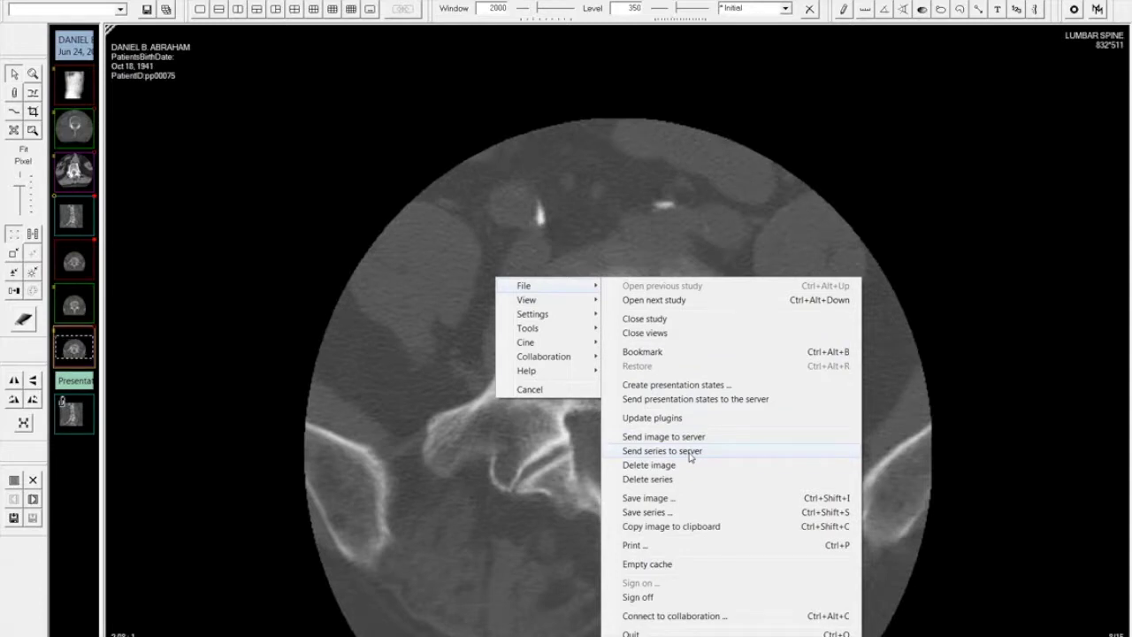
left_click(418, 395)
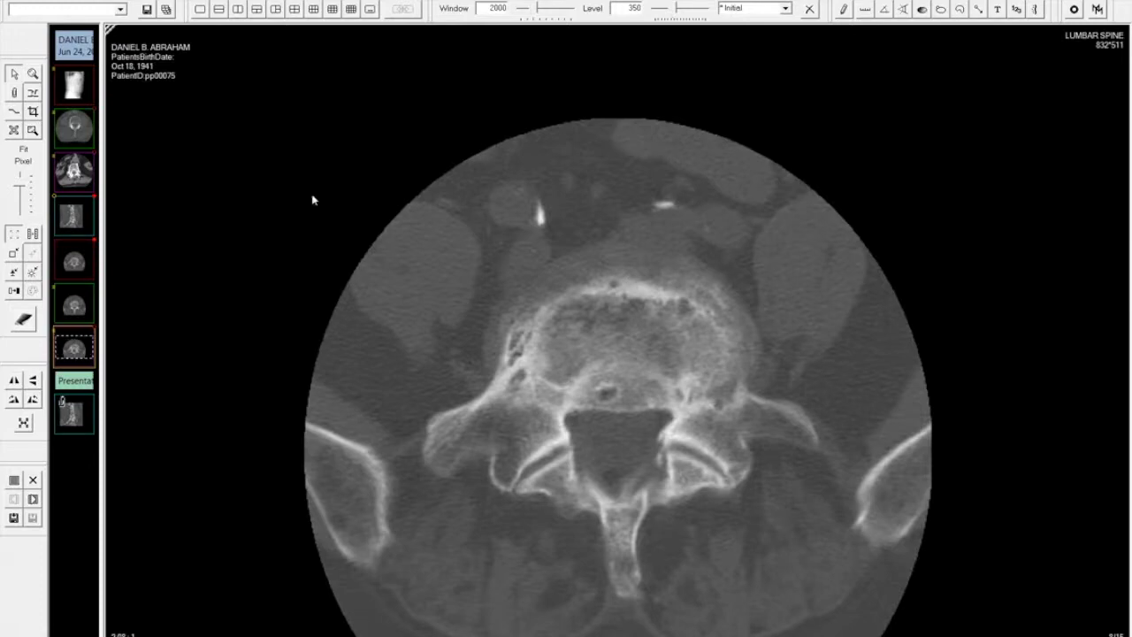
Step: Show all series of the lumbar spine study together and inspect the sagittal reconstruction full screen before returning to the overview
double_click(76, 53)
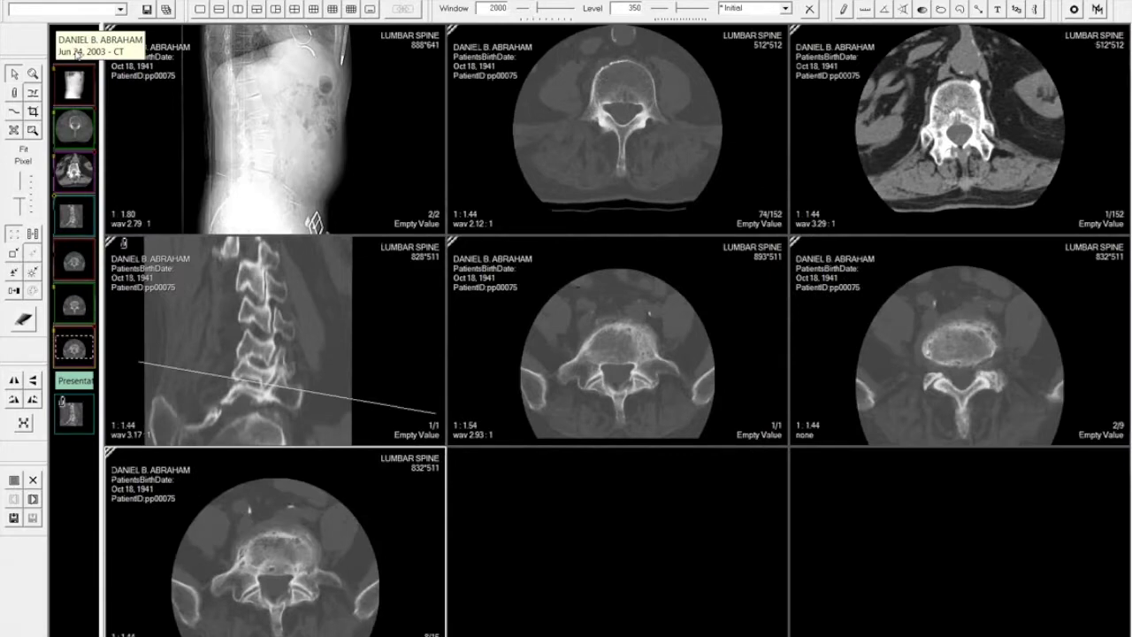
left_click(284, 316)
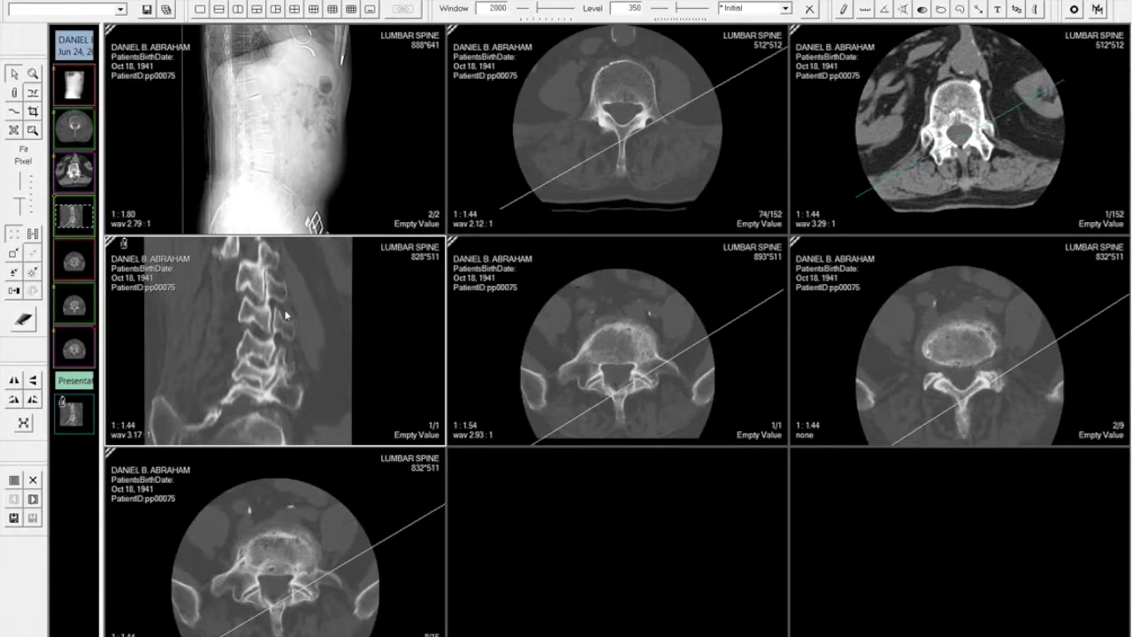
double_click(286, 314)
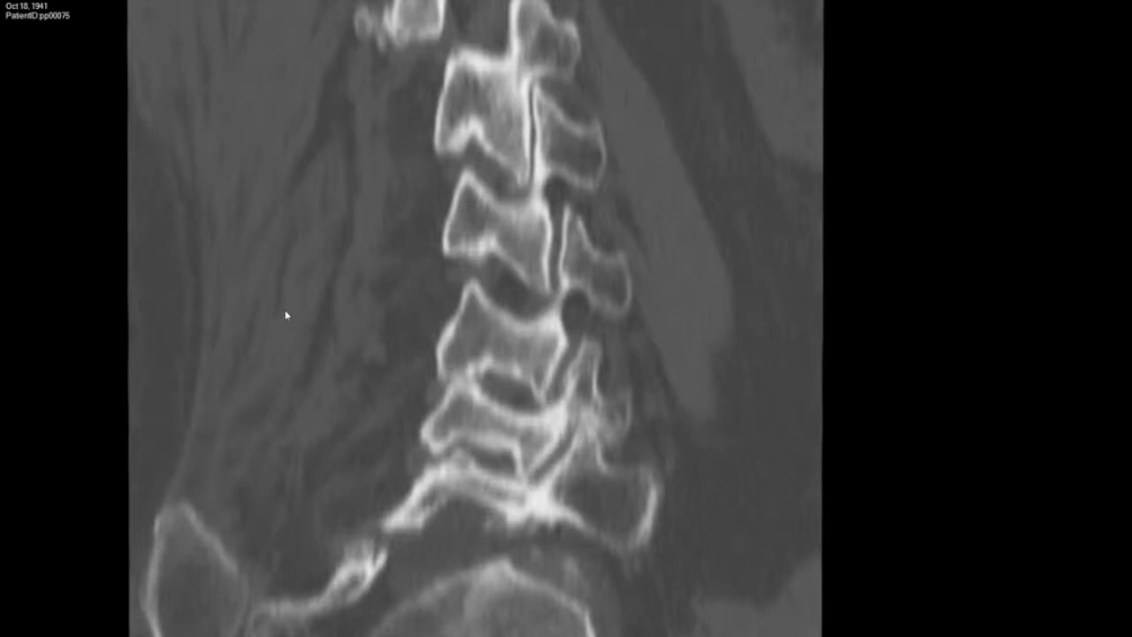
double_click(286, 314)
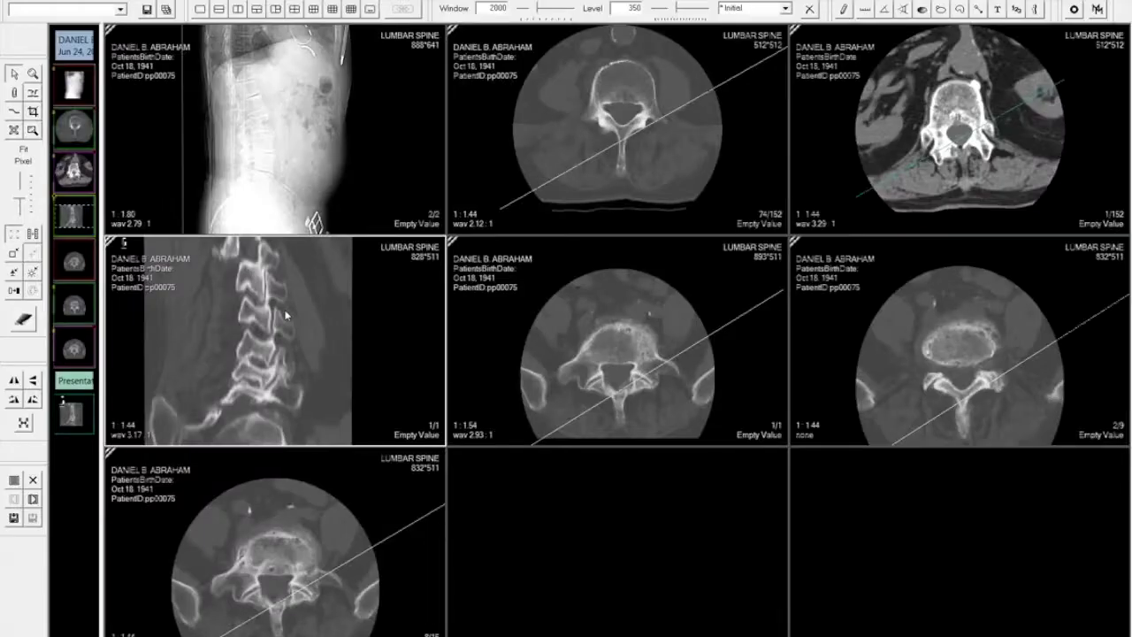
Step: Review the slices of the newest oblique axial series full screen and return to the overview of all series
double_click(286, 578)
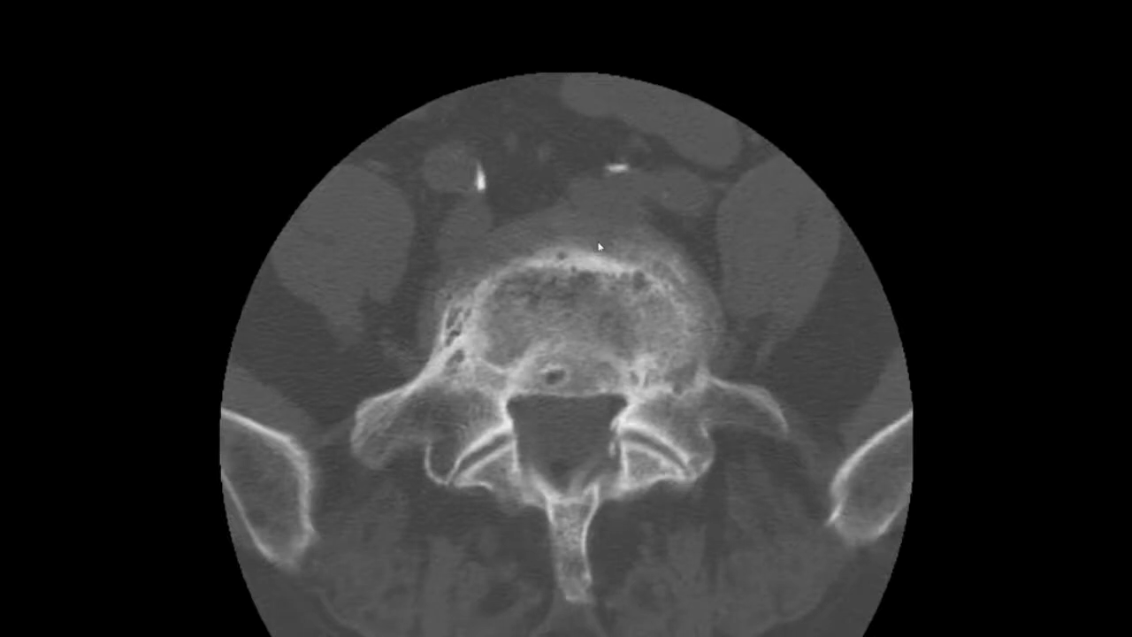
scroll(596, 249, "down", 5)
scroll(598, 247, "down", 6)
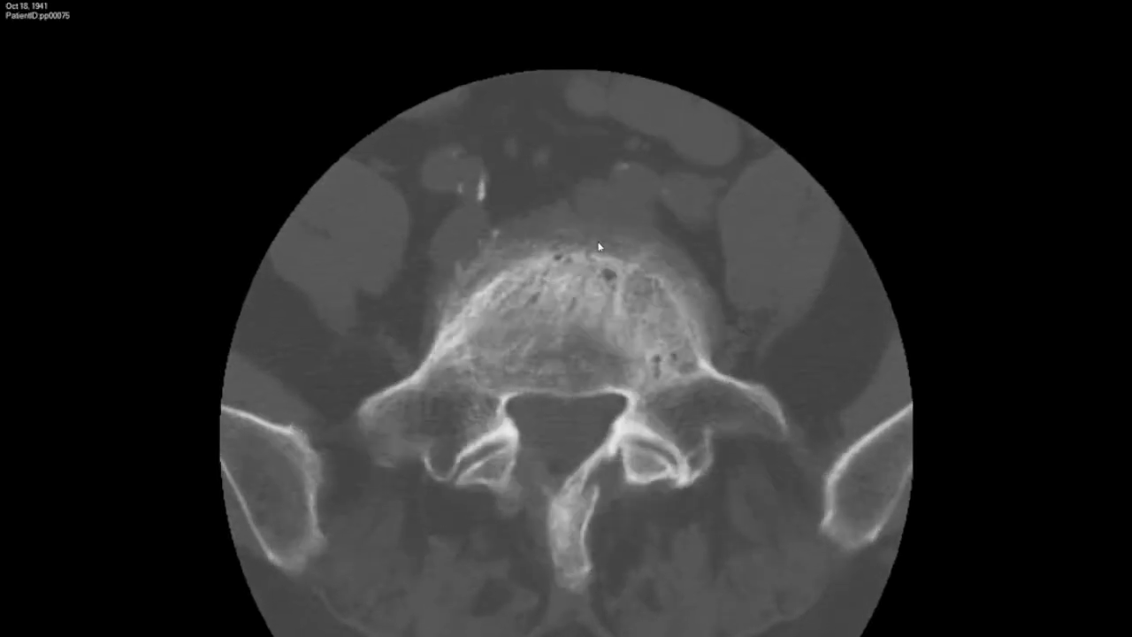
scroll(598, 247, "down", 6)
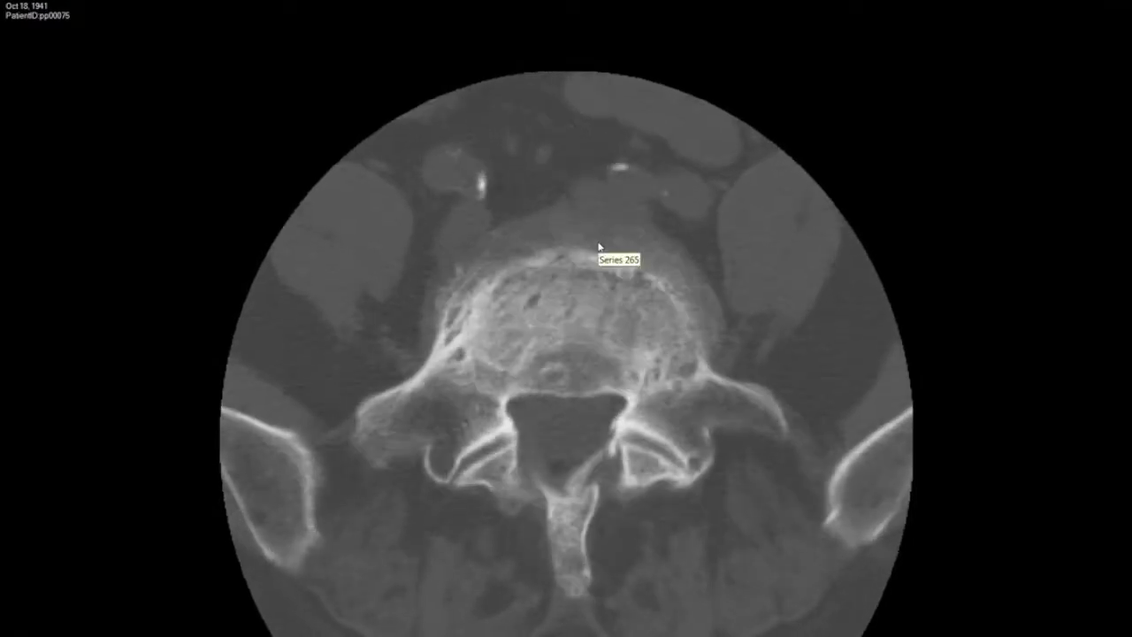
double_click(599, 247)
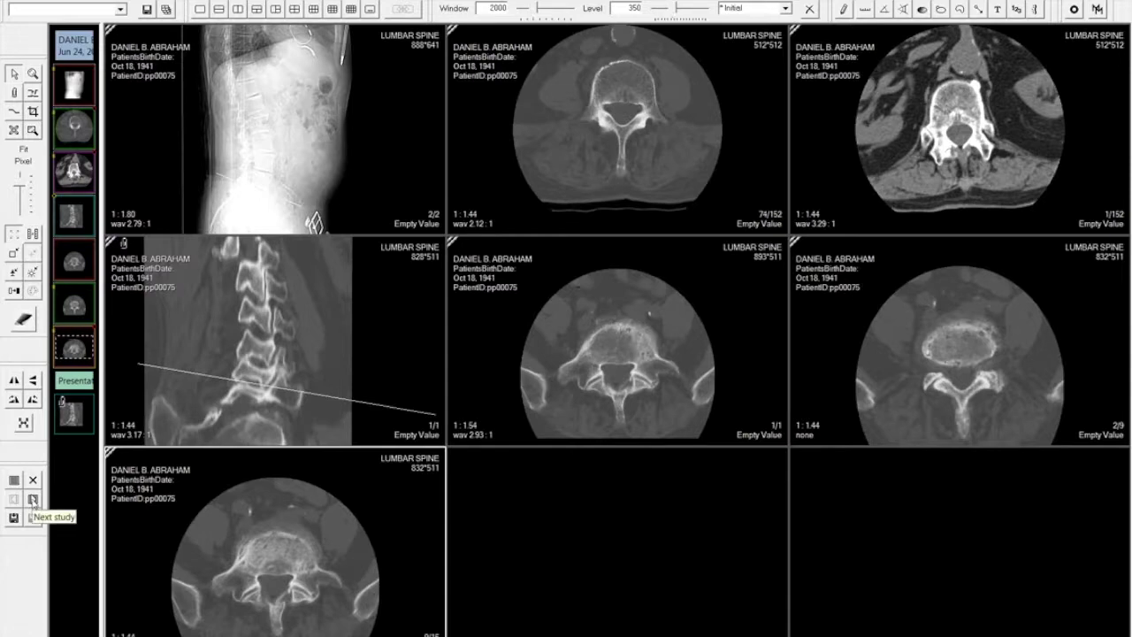
Step: Open the next study and display its PET AC 2D WB series in a single-image layout
left_click(33, 498)
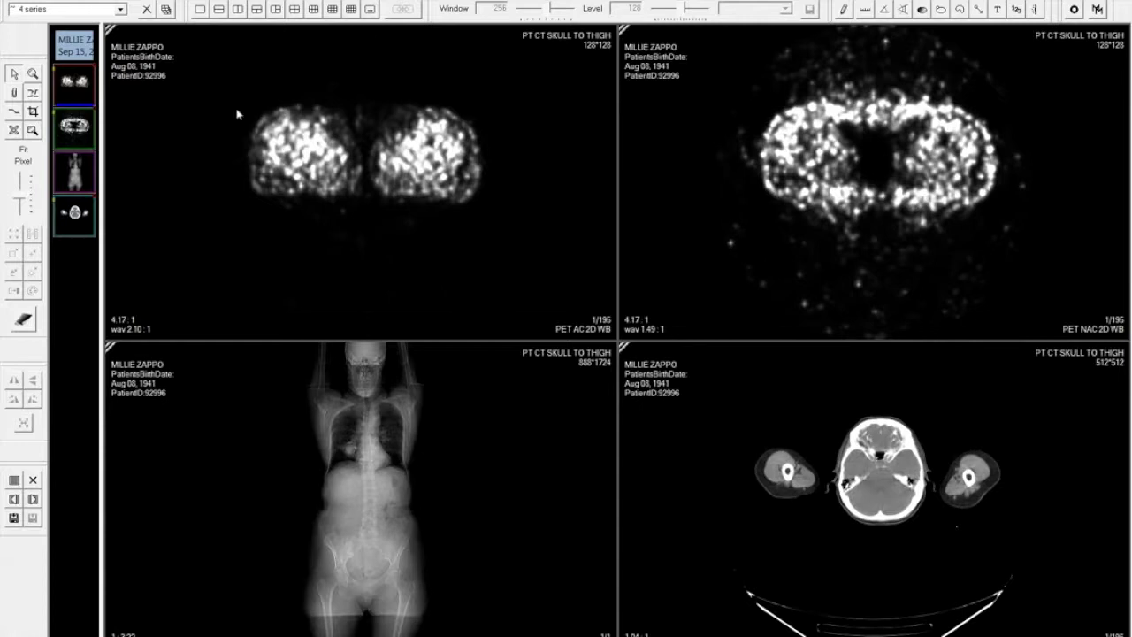
left_click(204, 12)
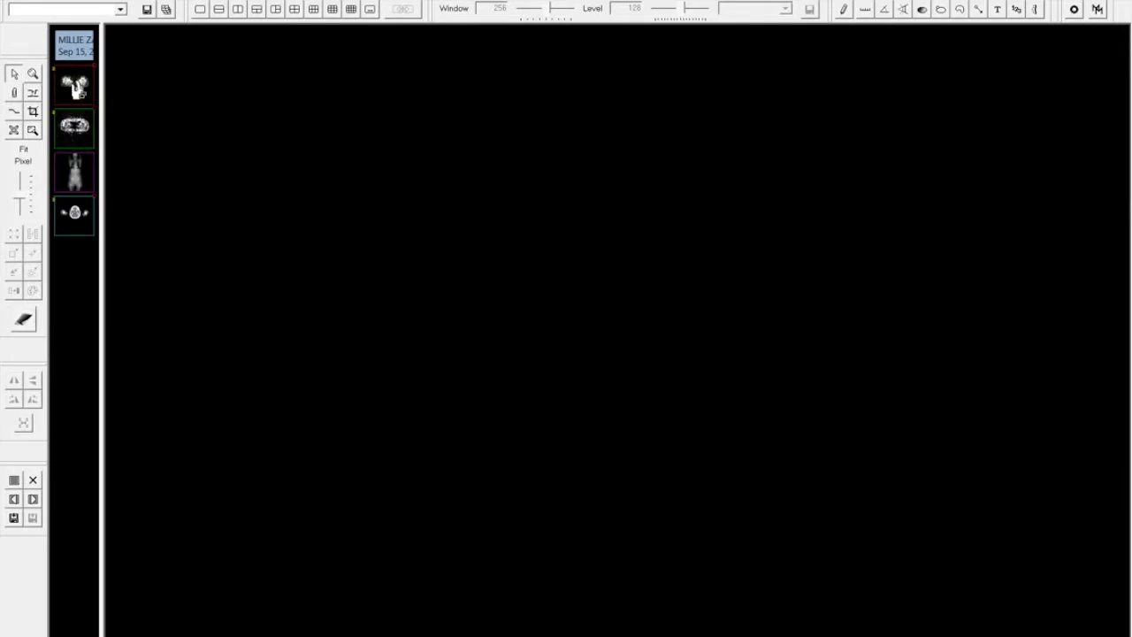
left_click_drag(75, 86, 397, 250)
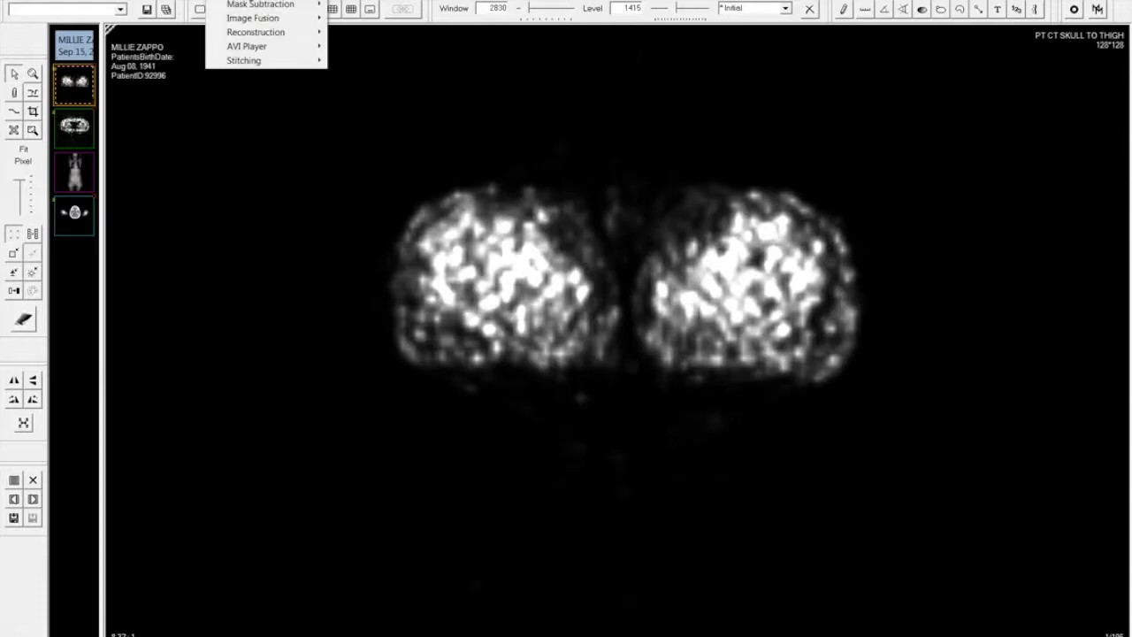
Step: Create an image fusion from the displayed PET AC 2D WB series
mouse_move(268, 19)
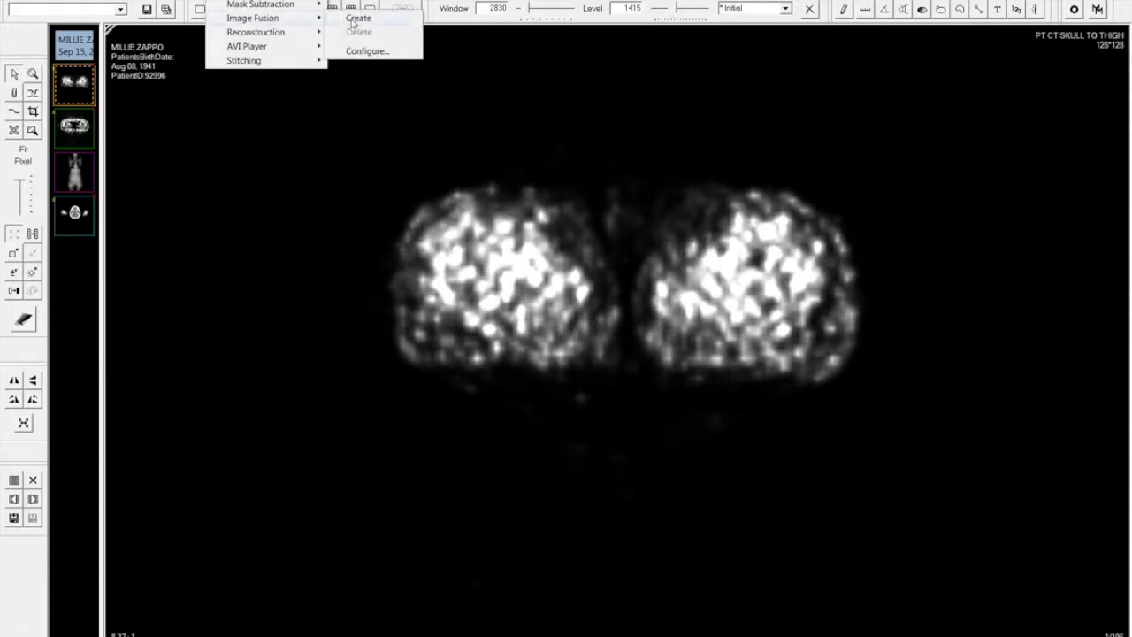
left_click(352, 19)
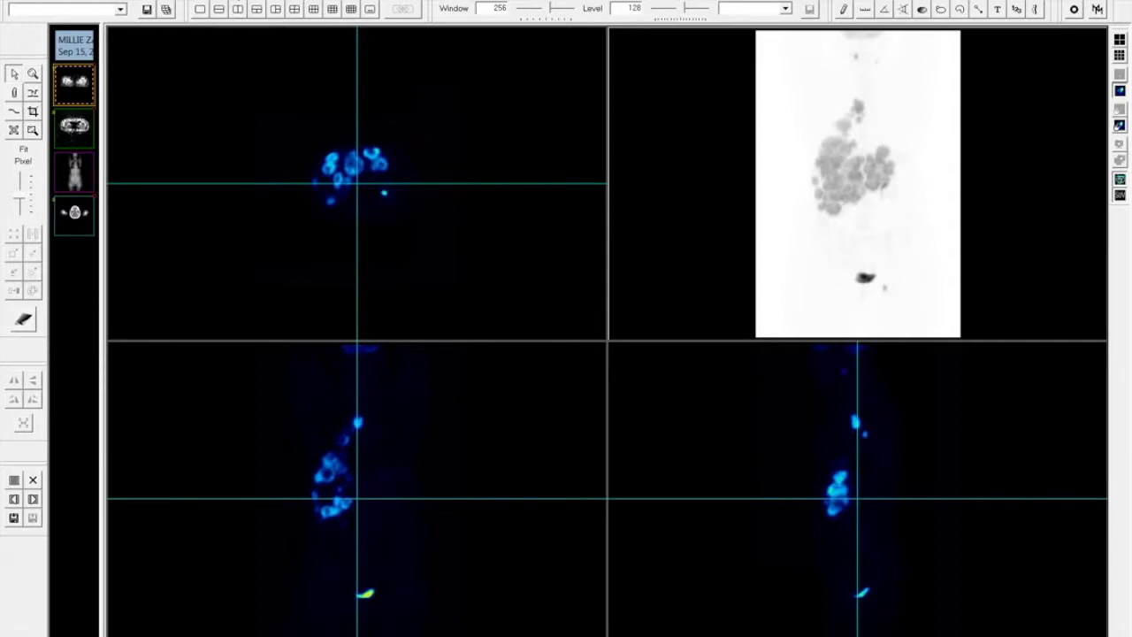
key("alt+t")
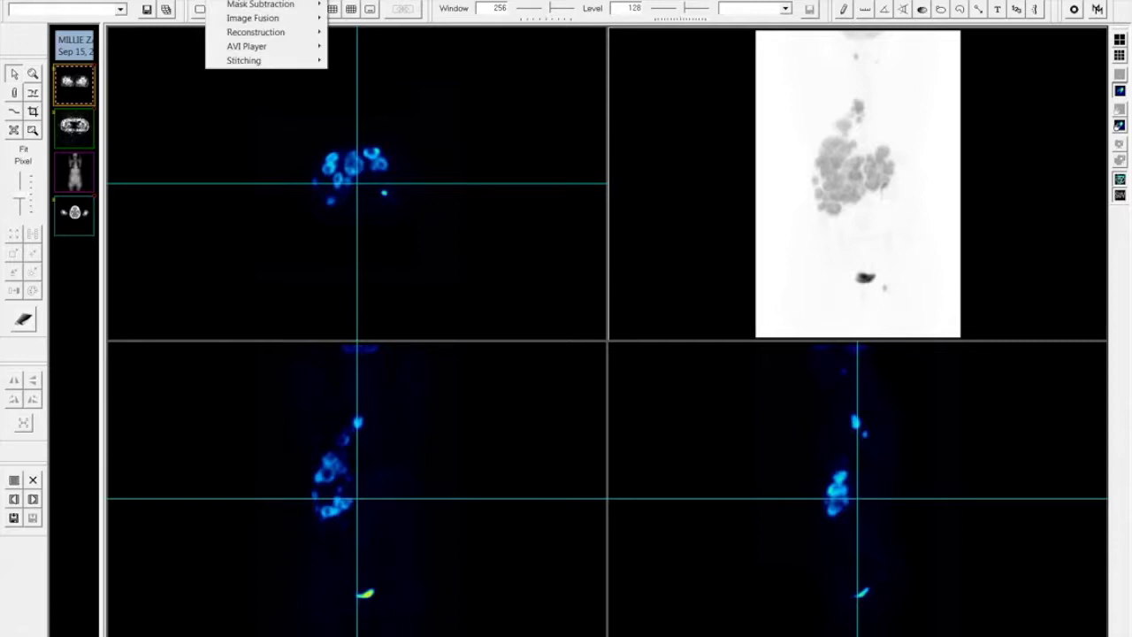
mouse_move(254, 25)
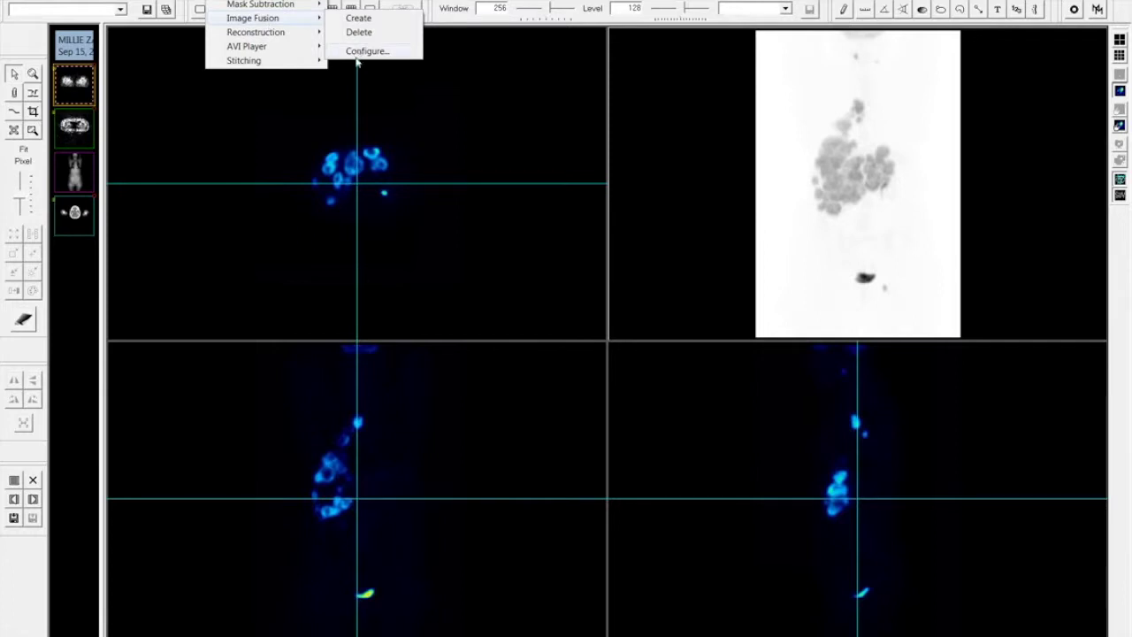
left_click(440, 212)
right_click(438, 210)
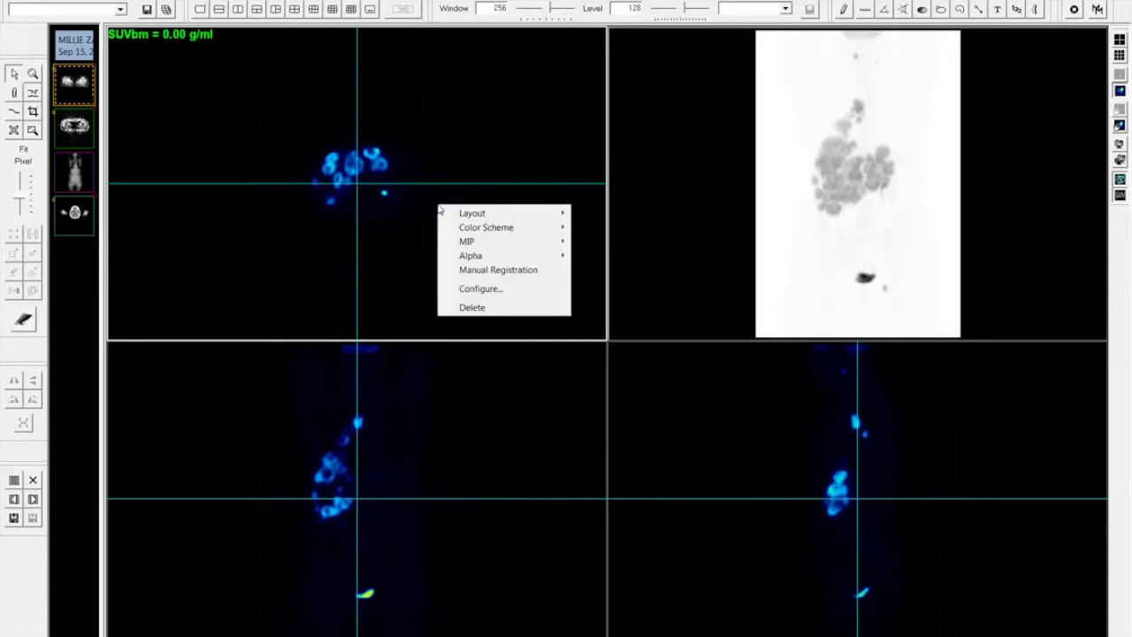
left_click(287, 225)
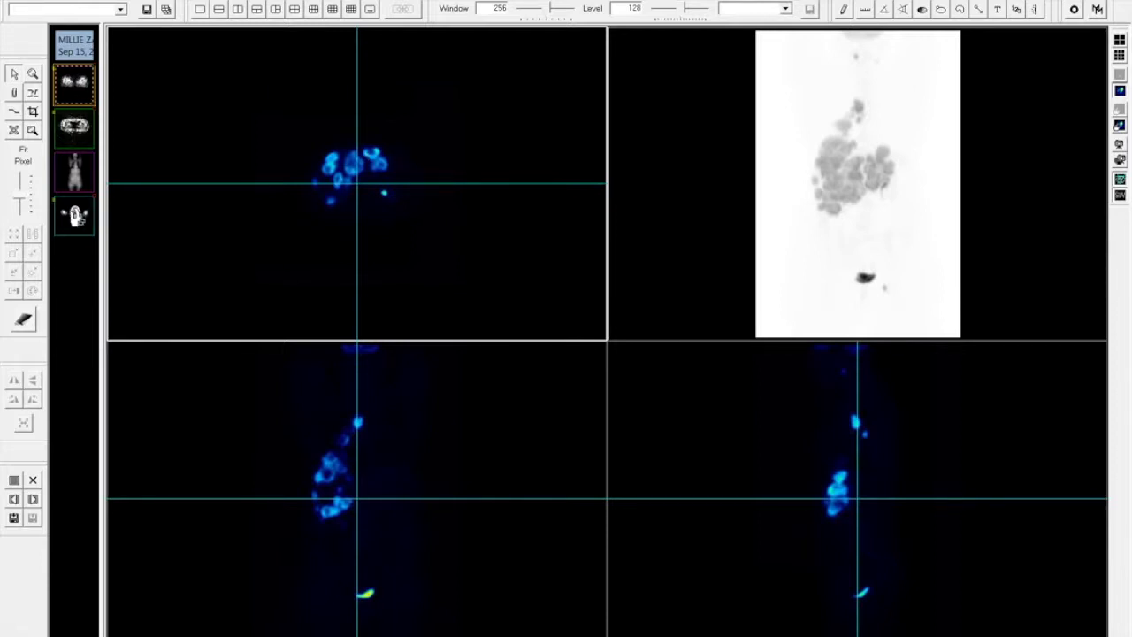
Step: Add the axial CT series to the PET fusion and centre the crosshairs on a bright liver lesion in the axial view
left_click_drag(76, 214, 295, 185)
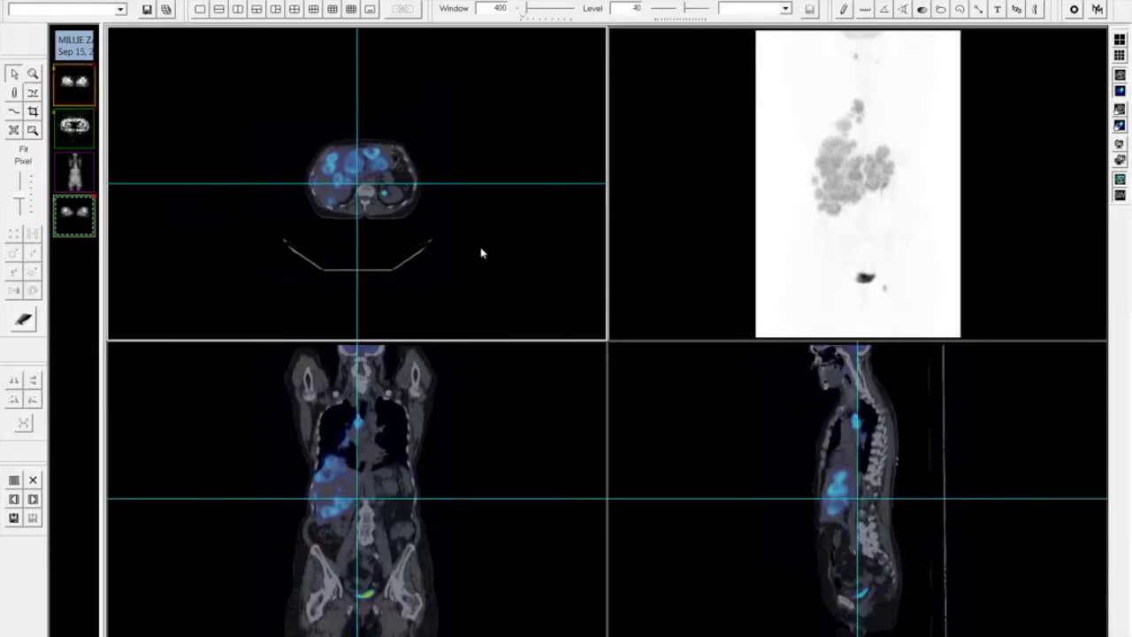
right_click_drag(452, 291, 500, 59)
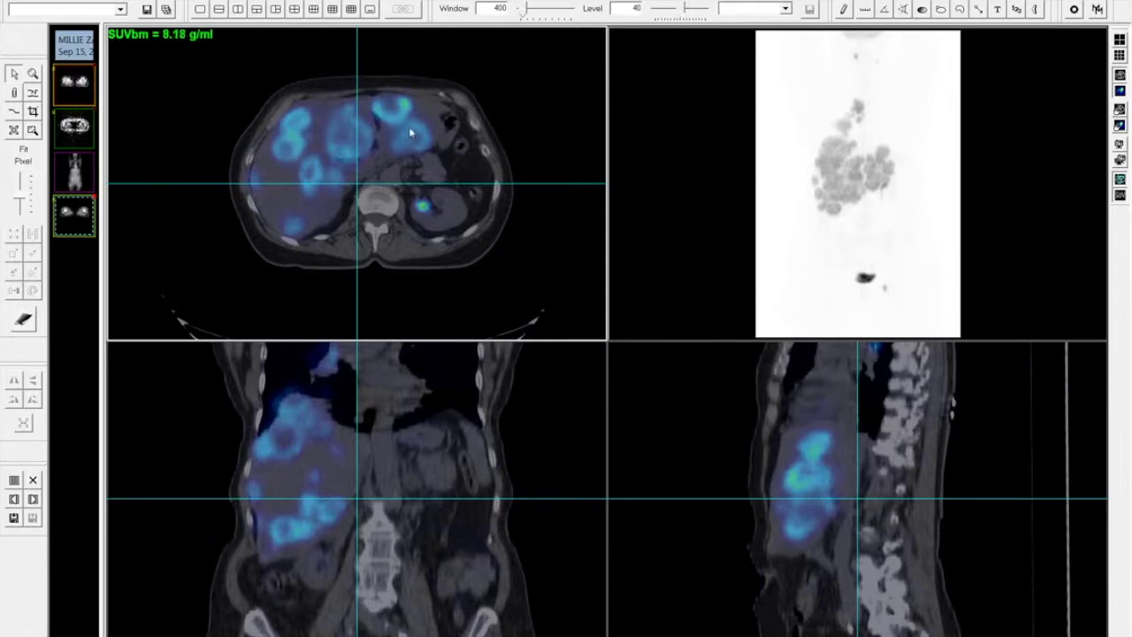
left_click(292, 144)
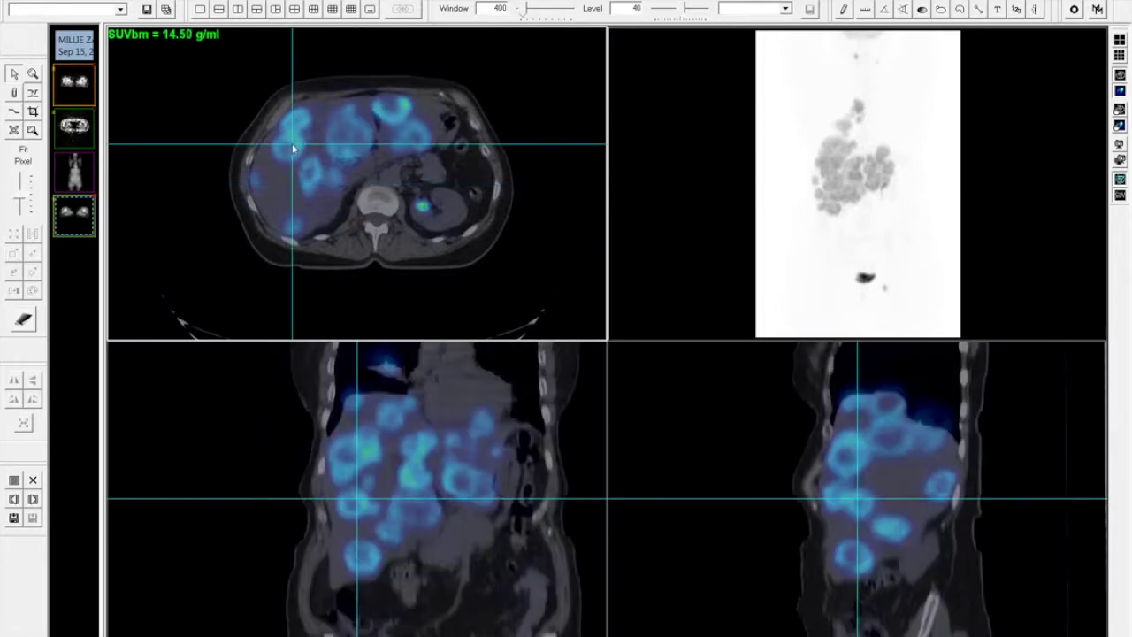
left_click(294, 148)
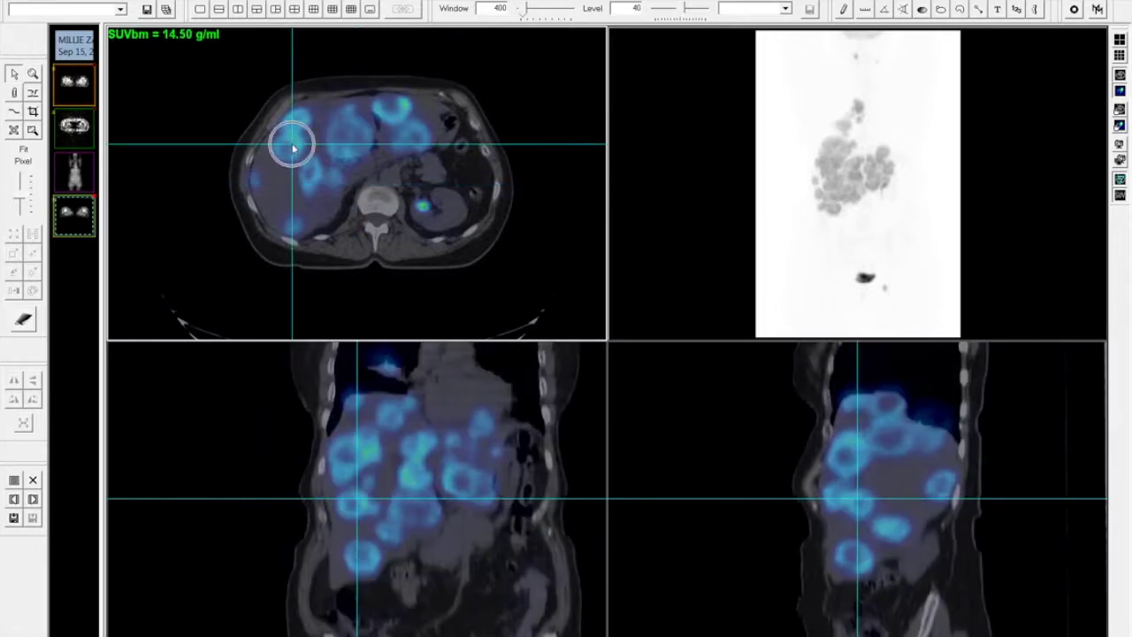
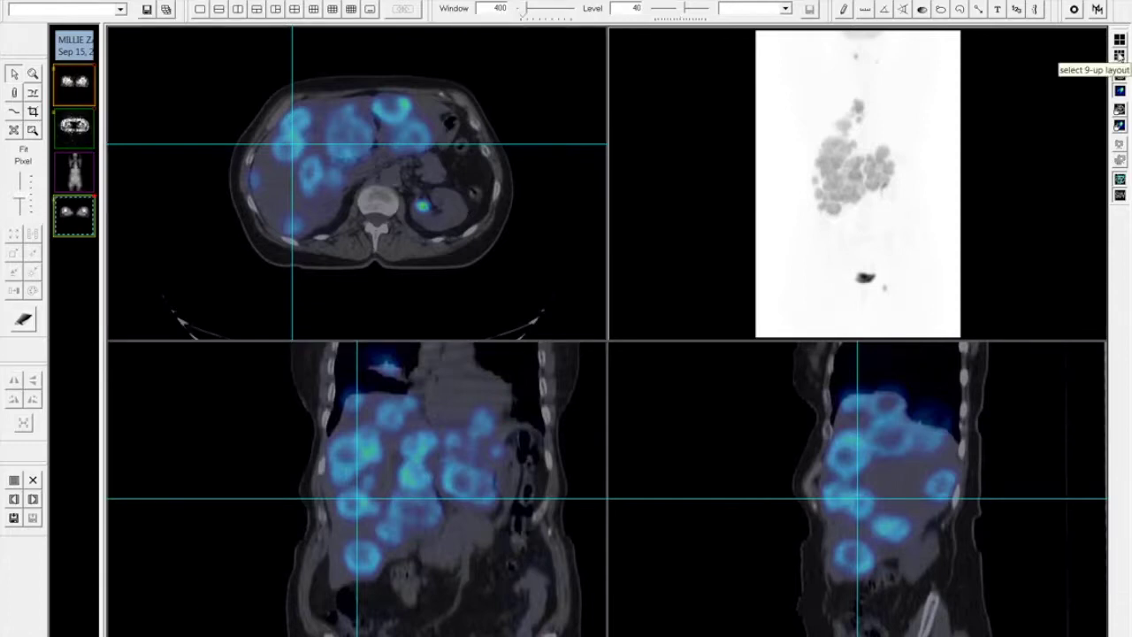
Step: Compare the CT, PET and fused abdominal slices in the 9-up layout and probe SUV values on the axial PET slice
left_click(1120, 56)
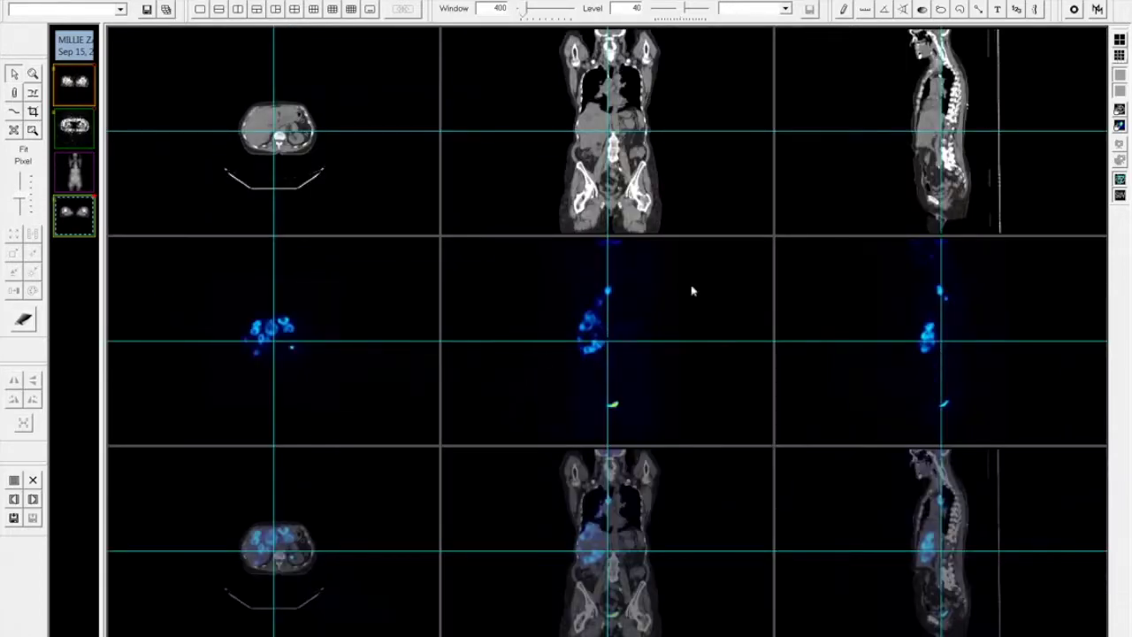
left_click(398, 418)
left_click_drag(398, 417, 420, 183)
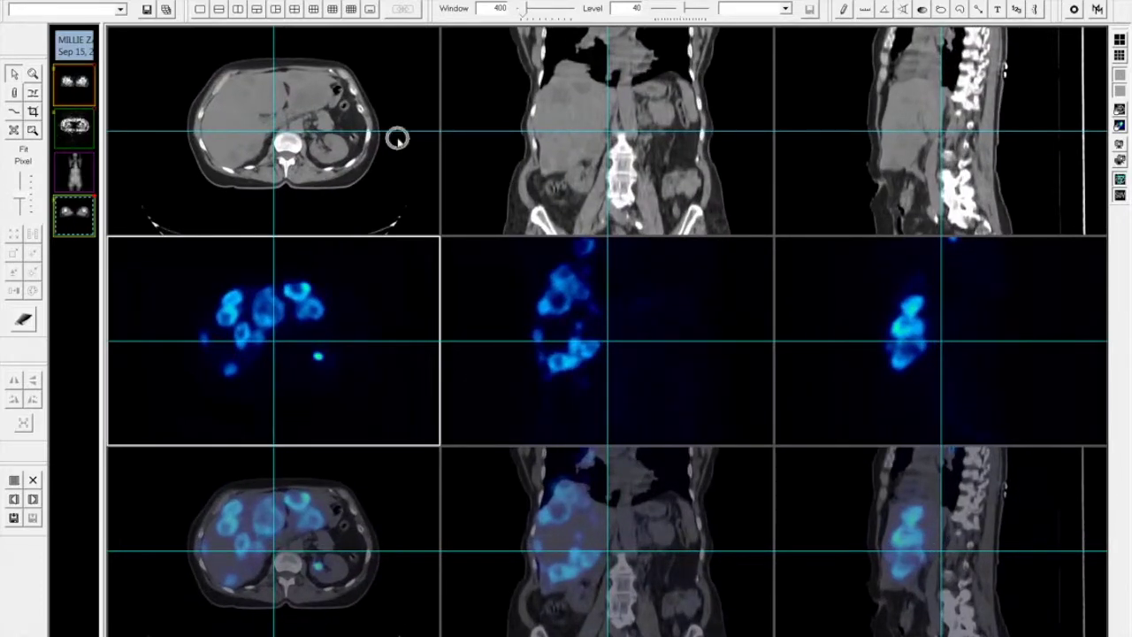
mouse_move(318, 370)
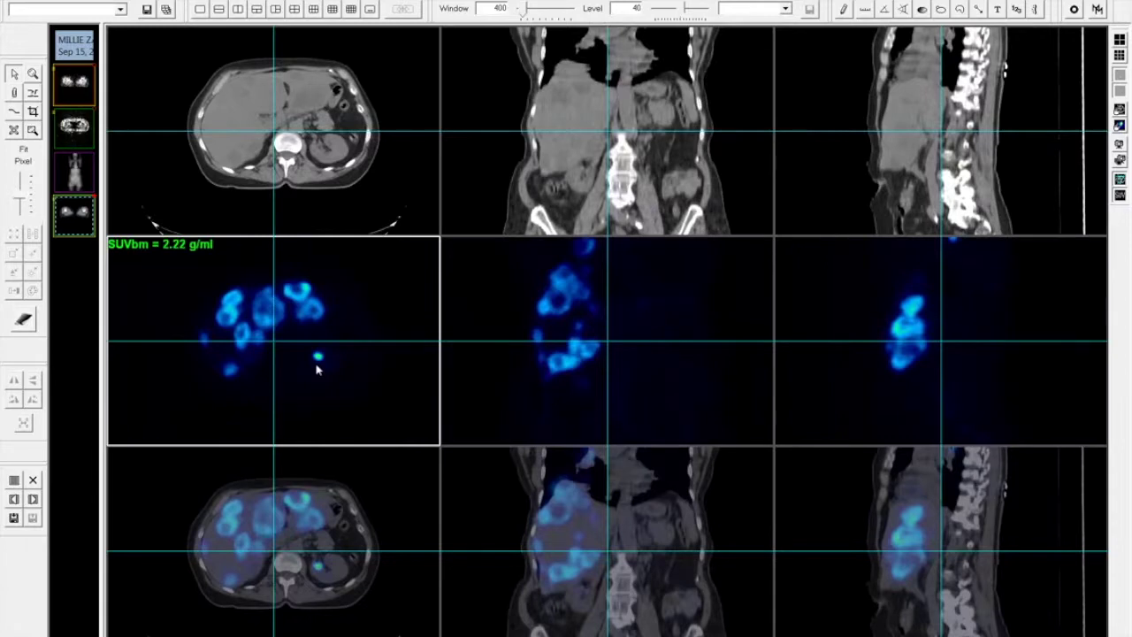
mouse_move(368, 362)
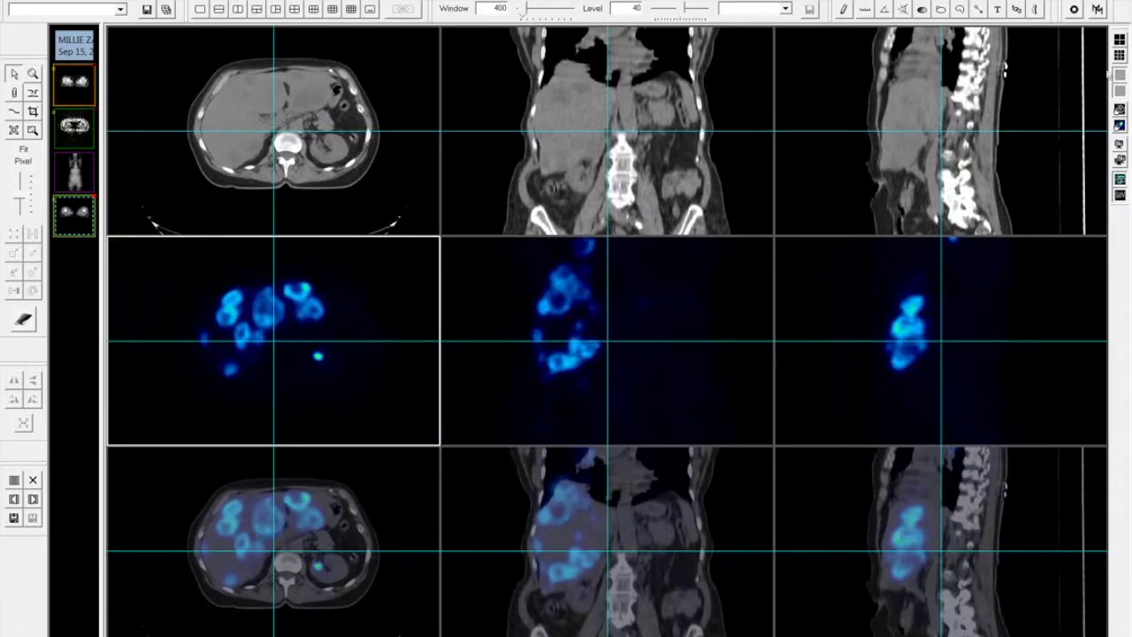
Step: Return to the 4-up fusion layout and probe SUV values on the axial fused slice of the abdomen
left_click(1119, 41)
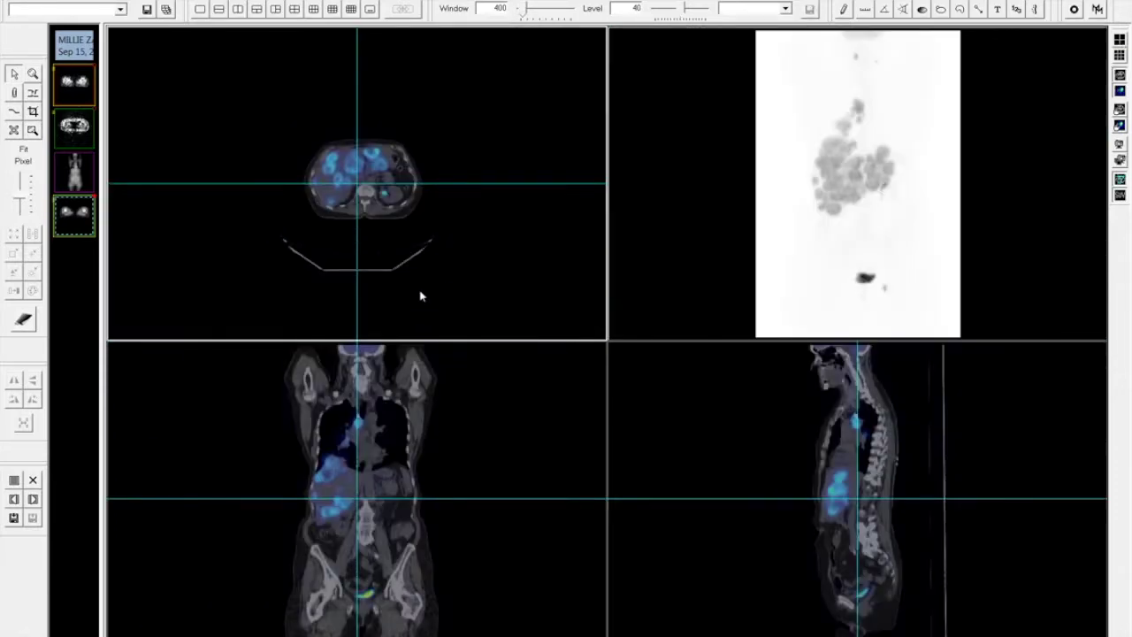
left_click_drag(421, 296, 452, 61)
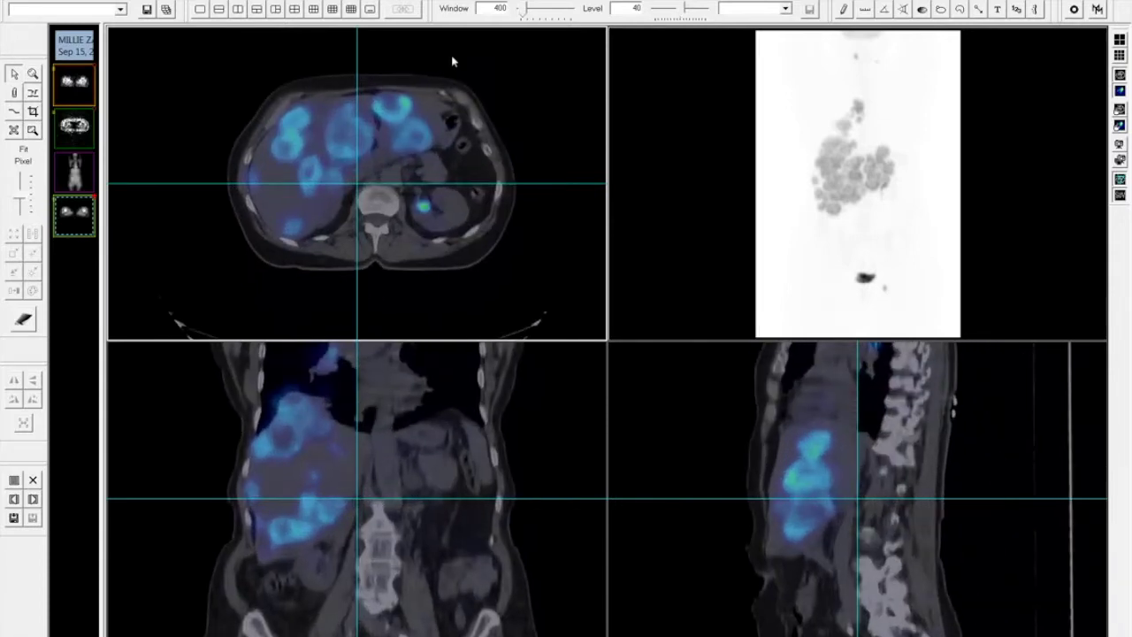
mouse_move(469, 197)
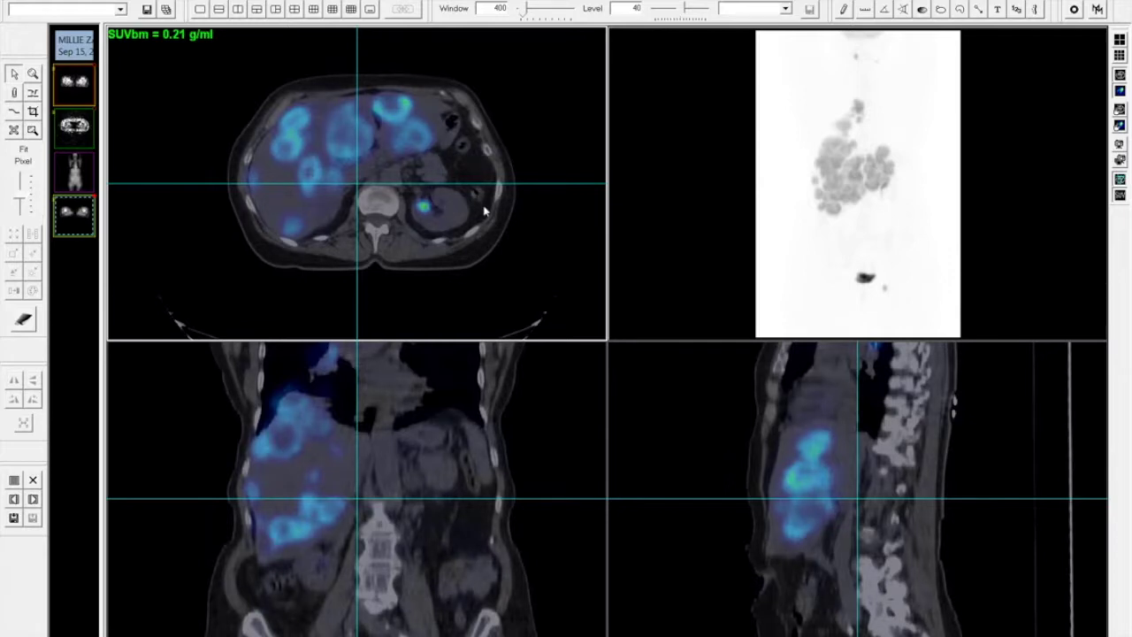
Step: Set the CT window to 235 and level to 0, and place a circular SUV measurement region beside the kidney in the axial view
key("F2")
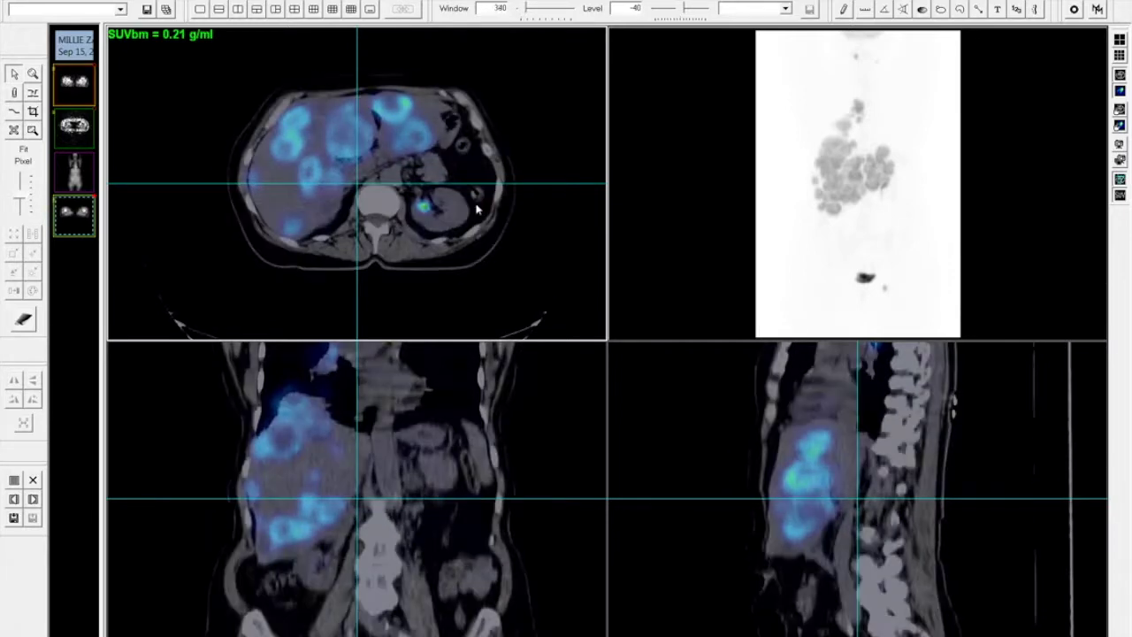
key("F3")
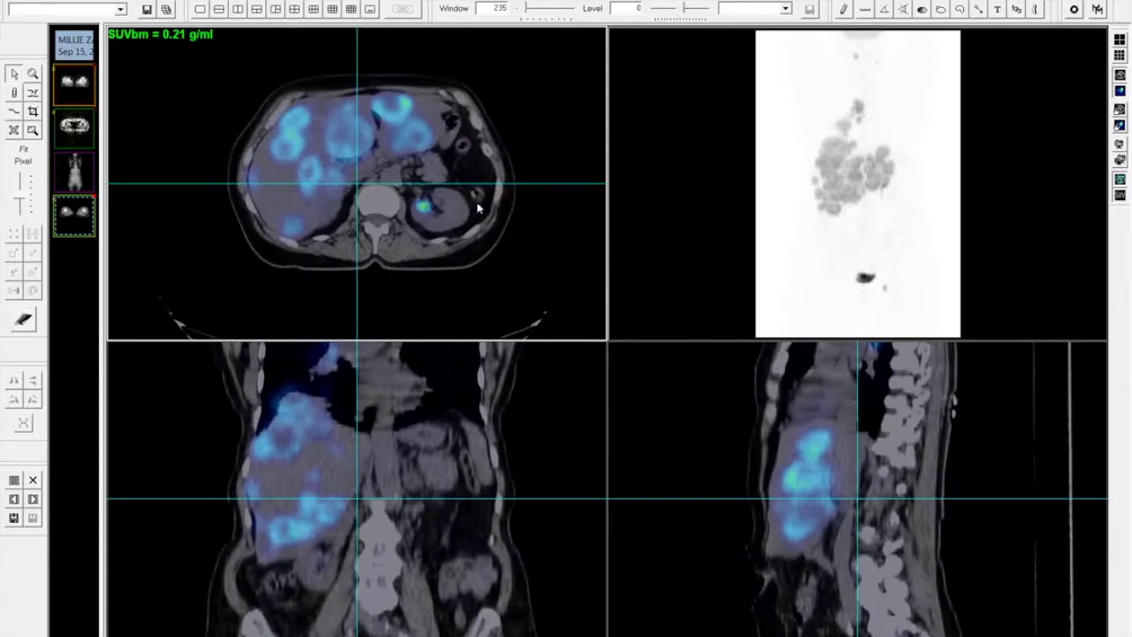
left_click(478, 206)
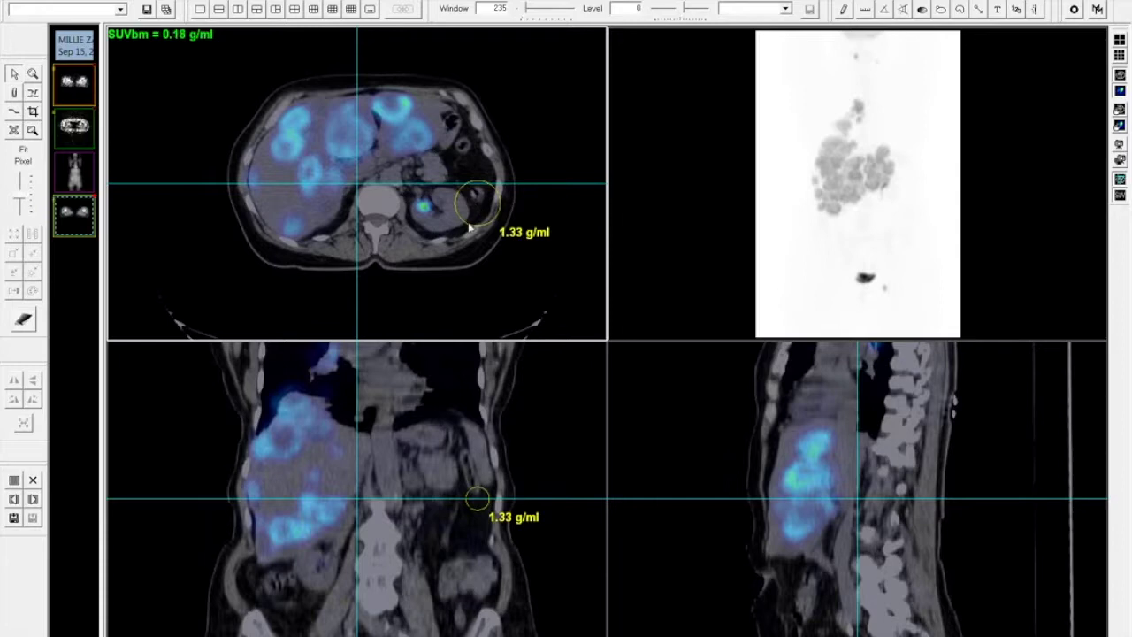
Step: Delete the circular SUV region beside the kidney and set the fusion's constant alpha to 0.320
key("Delete")
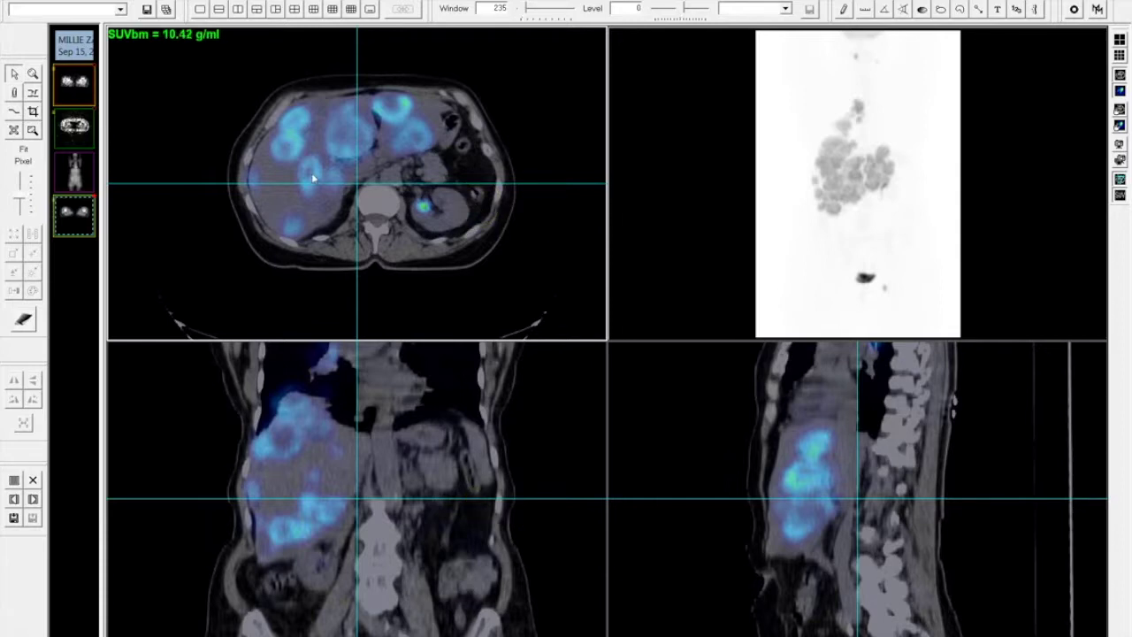
scroll(312, 172, "down", 10, "ctrl")
scroll(301, 167, "up", 2, "ctrl")
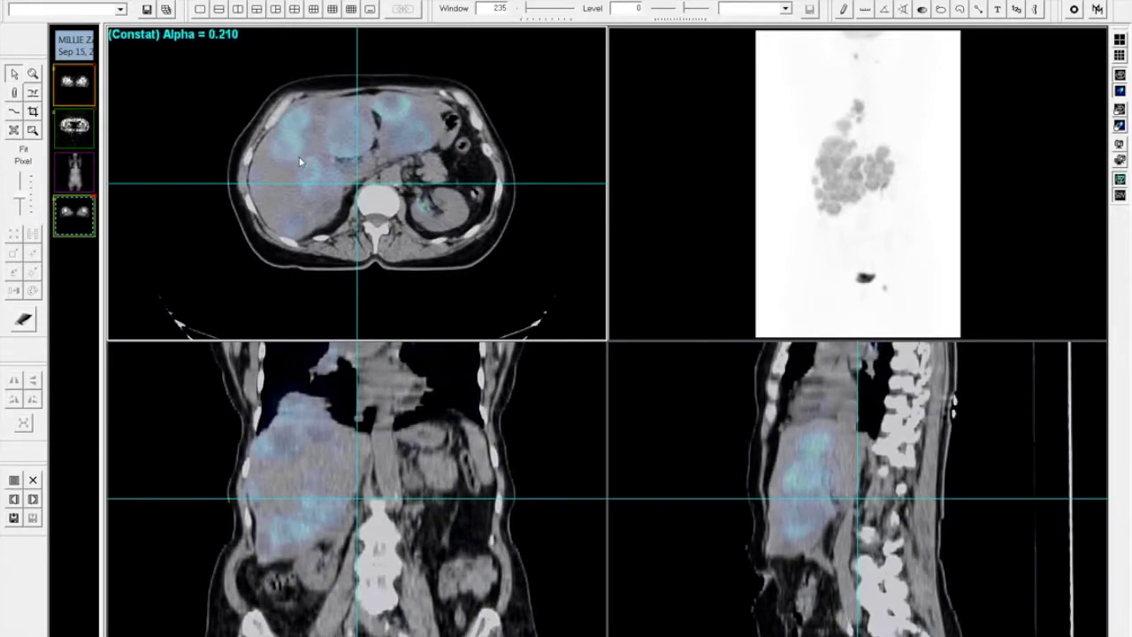
scroll(301, 167, "up", 1, "ctrl")
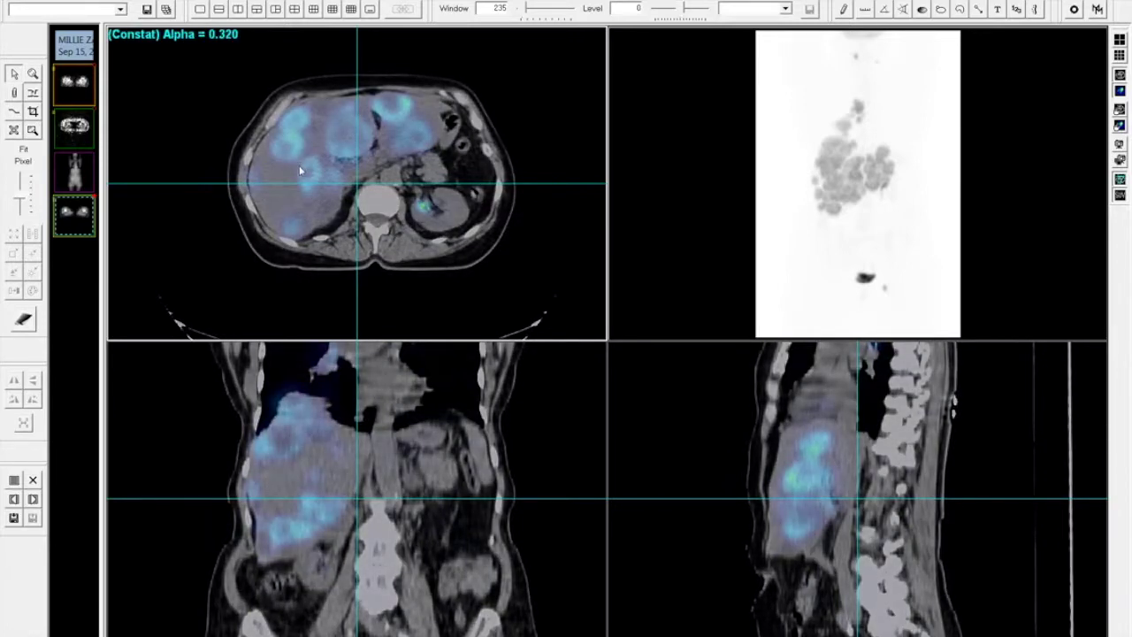
Step: Set the CT window to 345, the level to -30 and the constant alpha to 0.400, and brighten the PET overlay
mouse_move(471, 260)
right_mouse_down()
mouse_move(460, 248)
mouse_move(474, 257)
right_mouse_up()
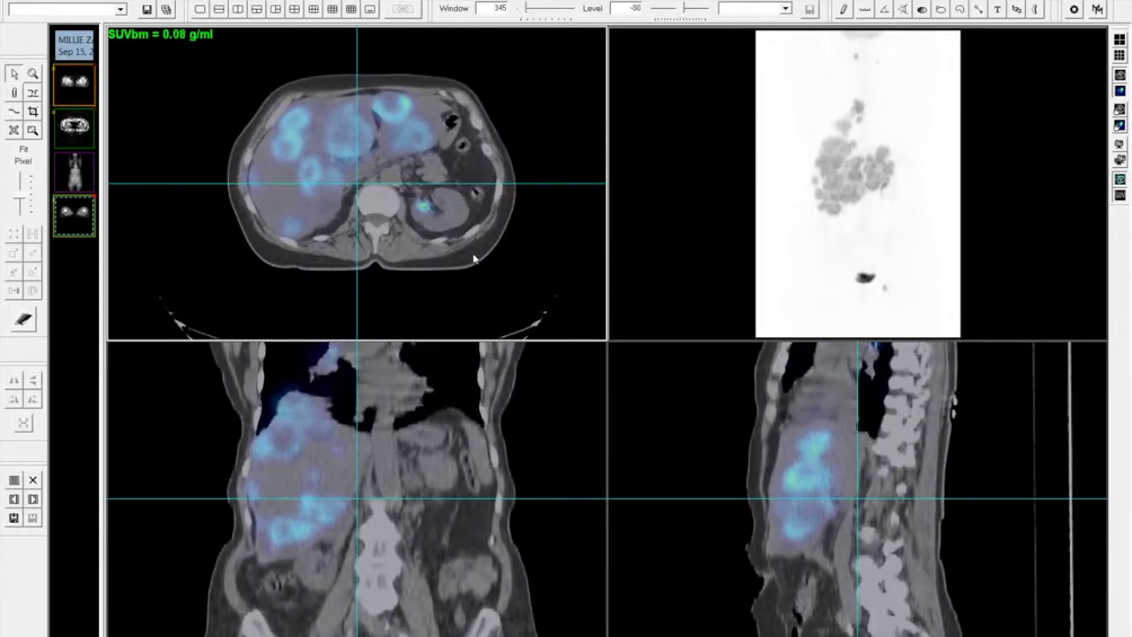
mouse_move(474, 258)
right_mouse_down()
mouse_move(443, 205)
mouse_move(472, 254)
mouse_move(488, 235)
mouse_move(478, 255)
right_mouse_up()
right_click_drag(480, 256, 478, 256)
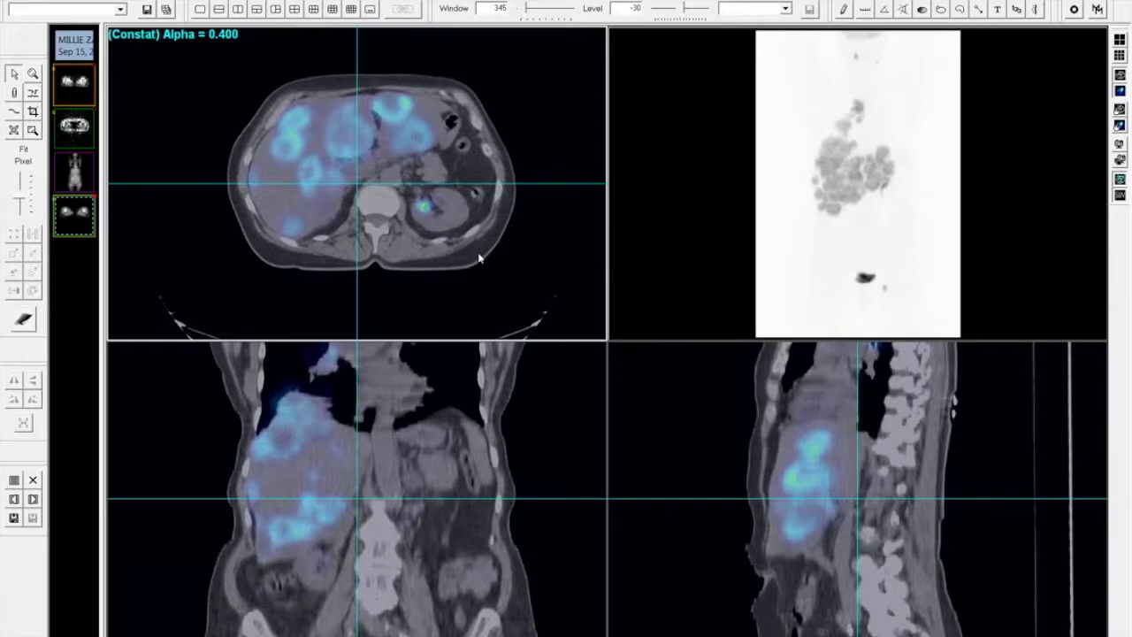
left_click(479, 255)
left_click_drag(478, 257, 462, 237)
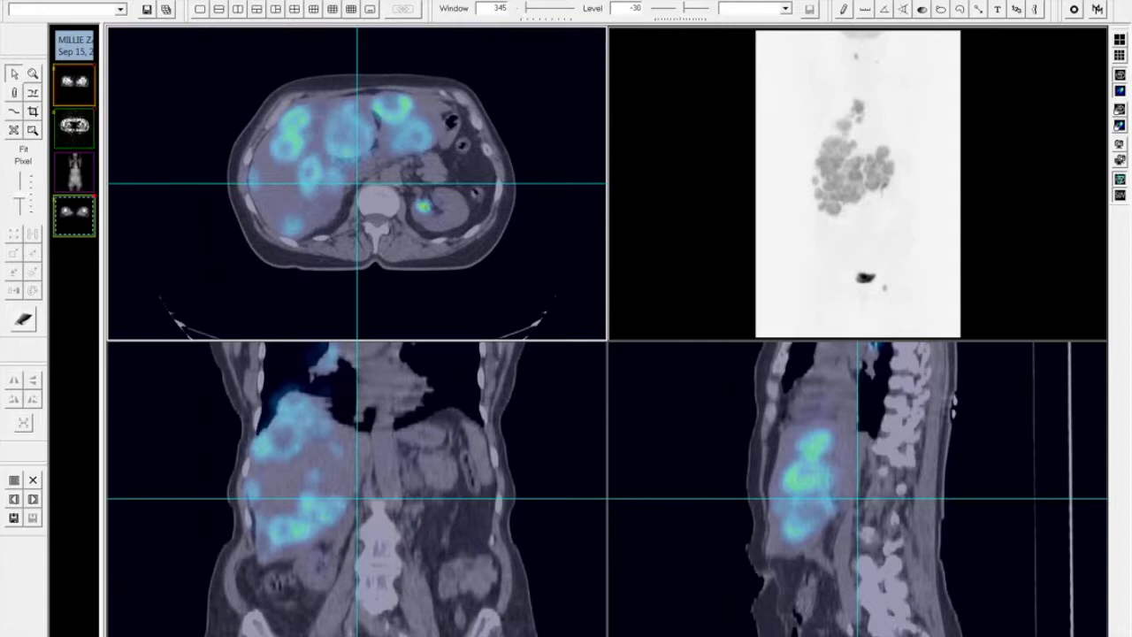
Step: Measure the SUV of the bright central liver lesion on a higher axial slice with a circular region, and delete the region
mouse_move(309, 155)
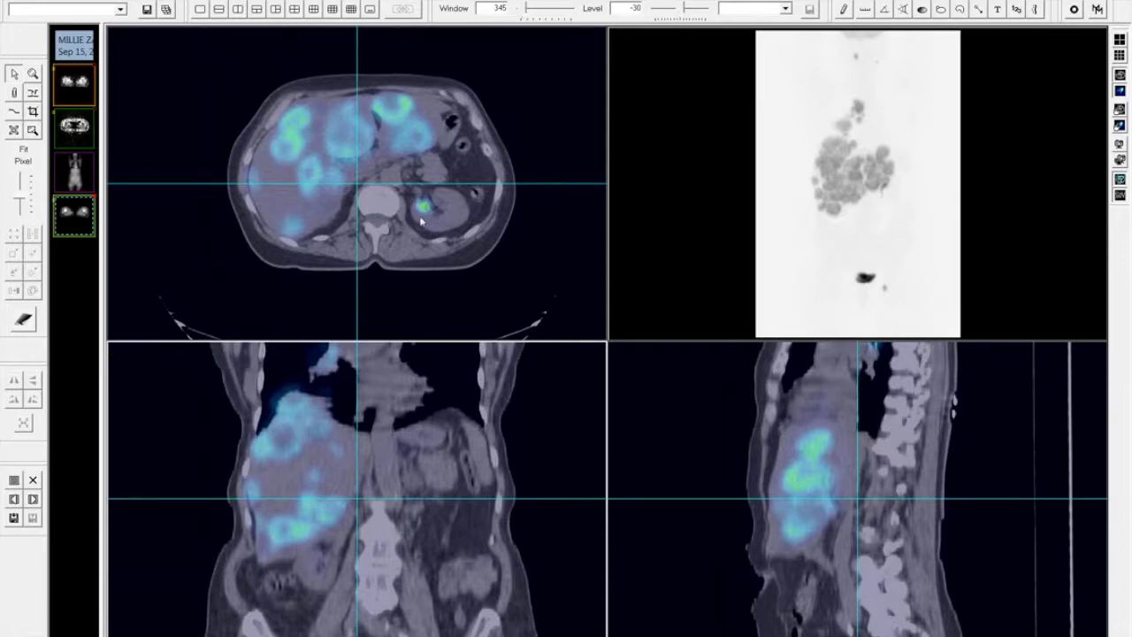
scroll(422, 221, "down", 5)
scroll(422, 221, "up", 10)
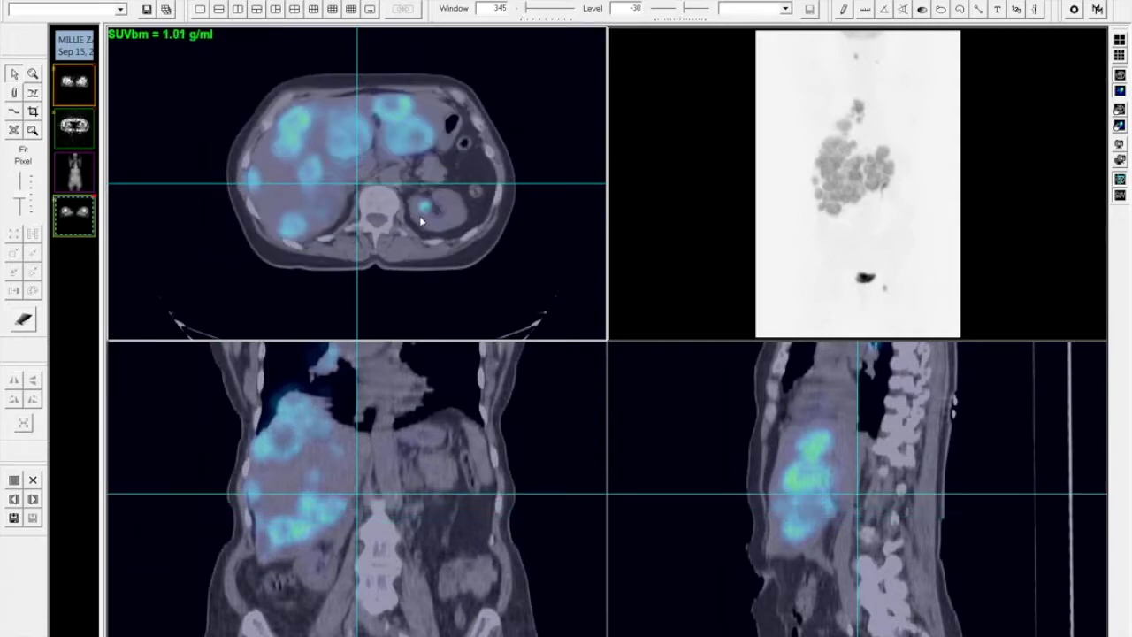
scroll(422, 221, "up", 2)
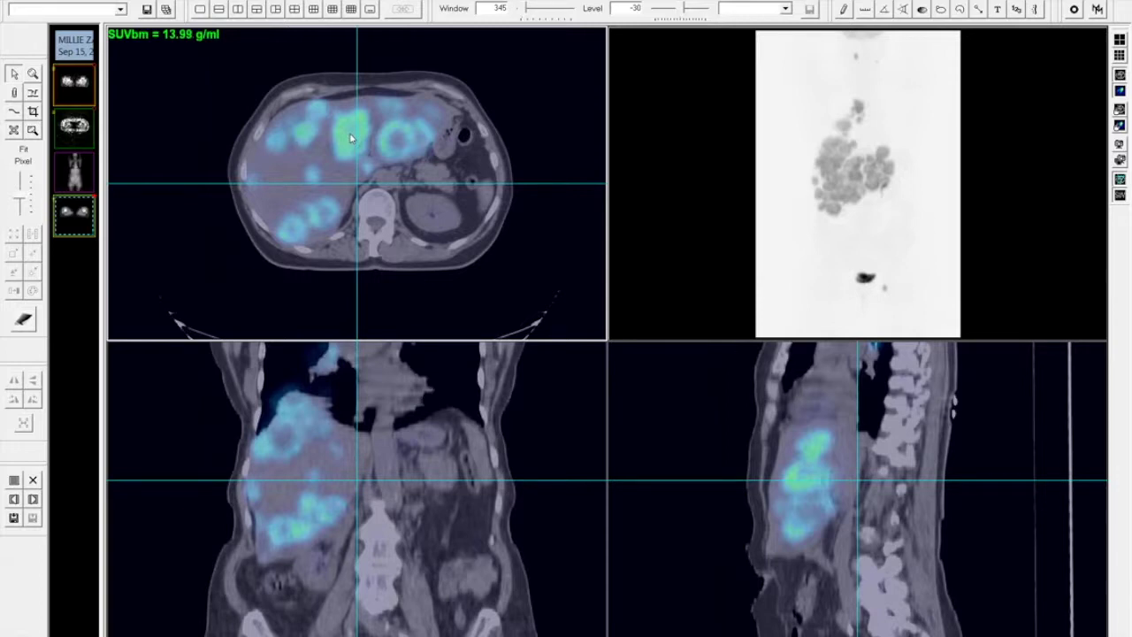
left_click_drag(357, 150, 359, 176)
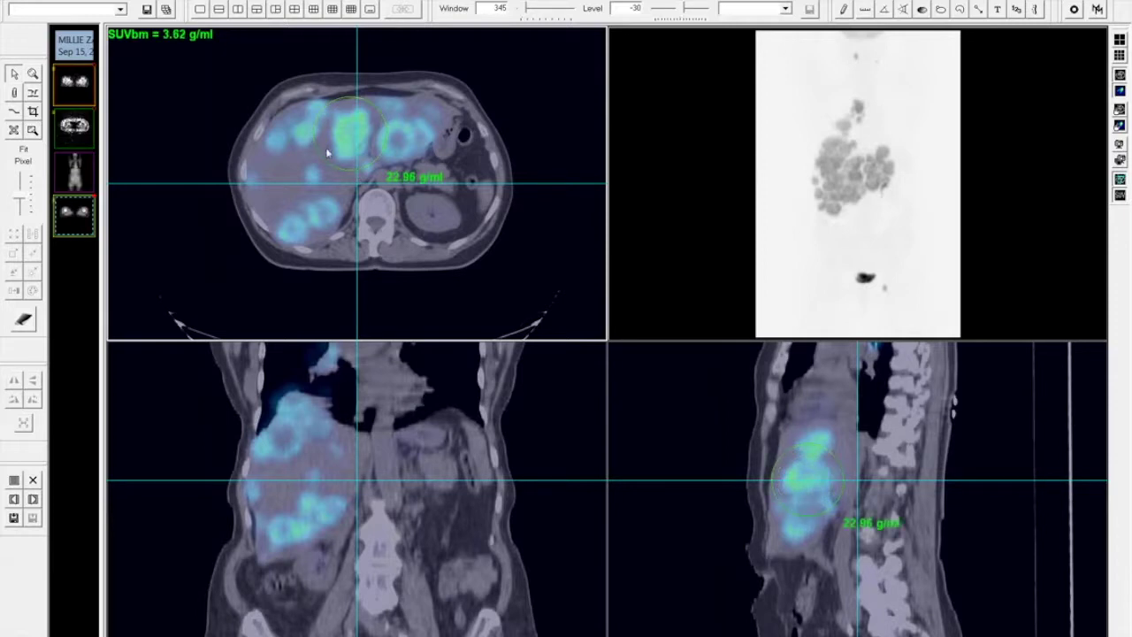
left_click(409, 181)
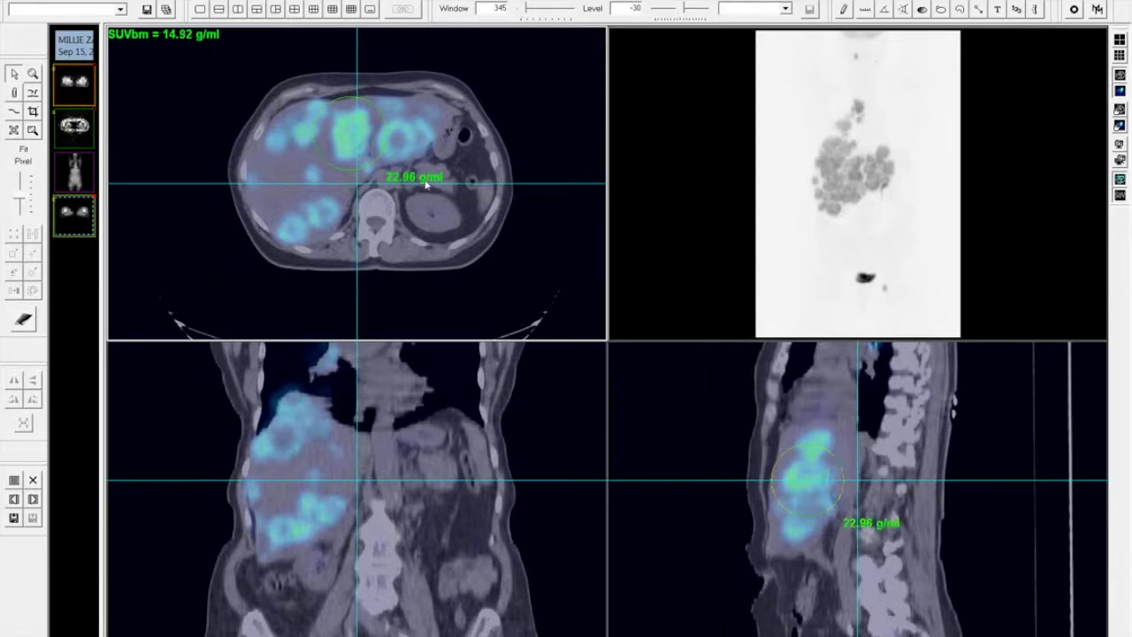
left_click(371, 166)
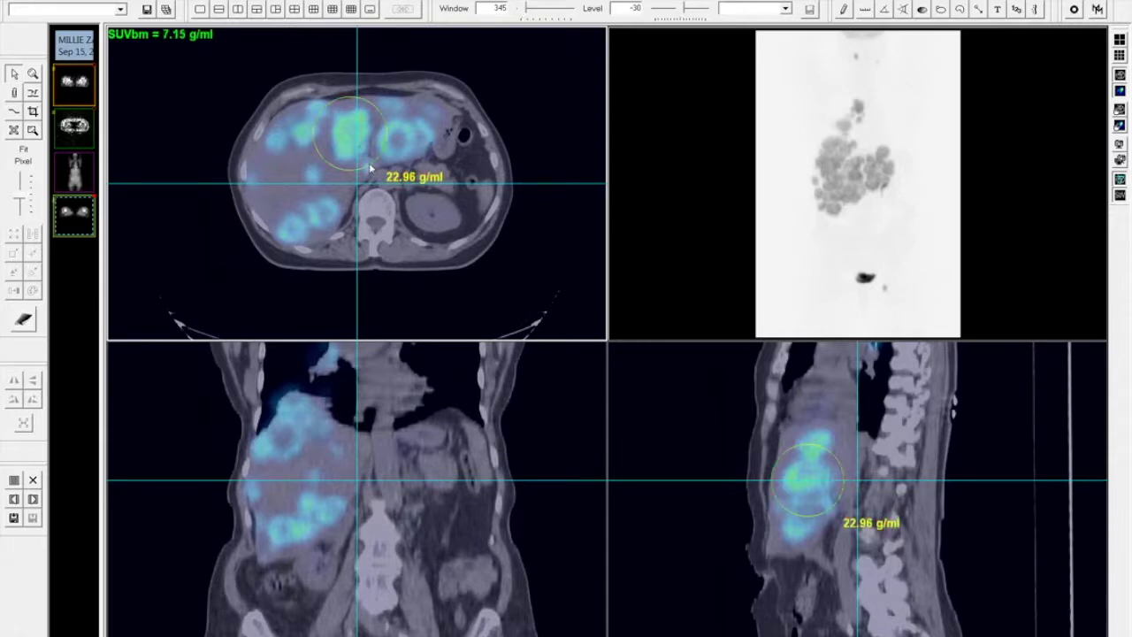
key("Delete")
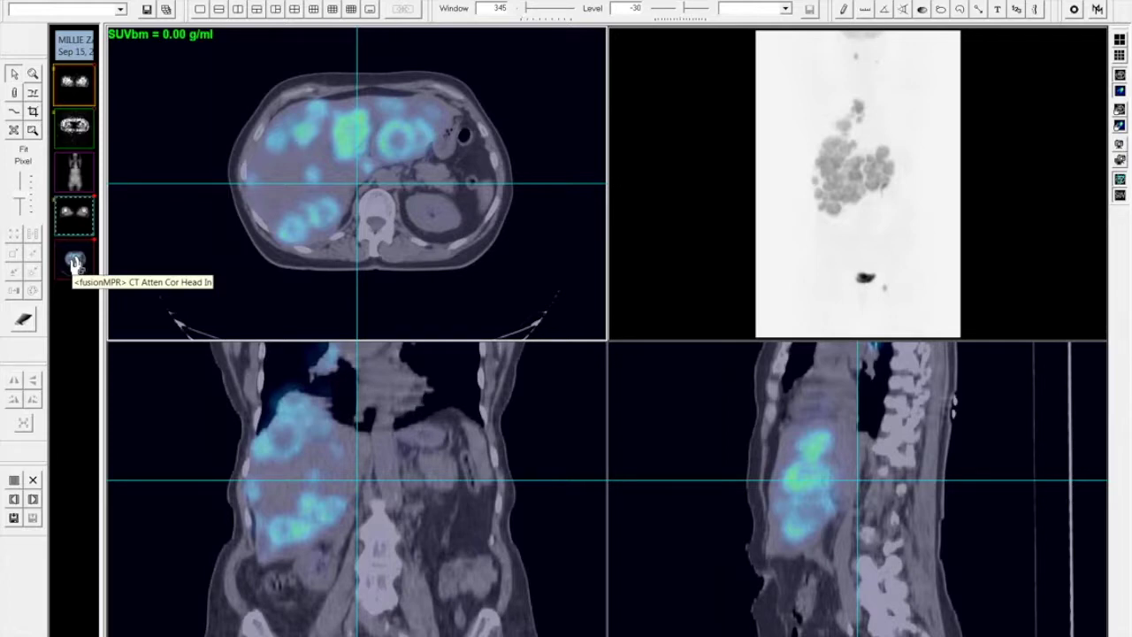
Step: Turn the reference crosshairs off in the fusion views and back on
left_click(18, 1)
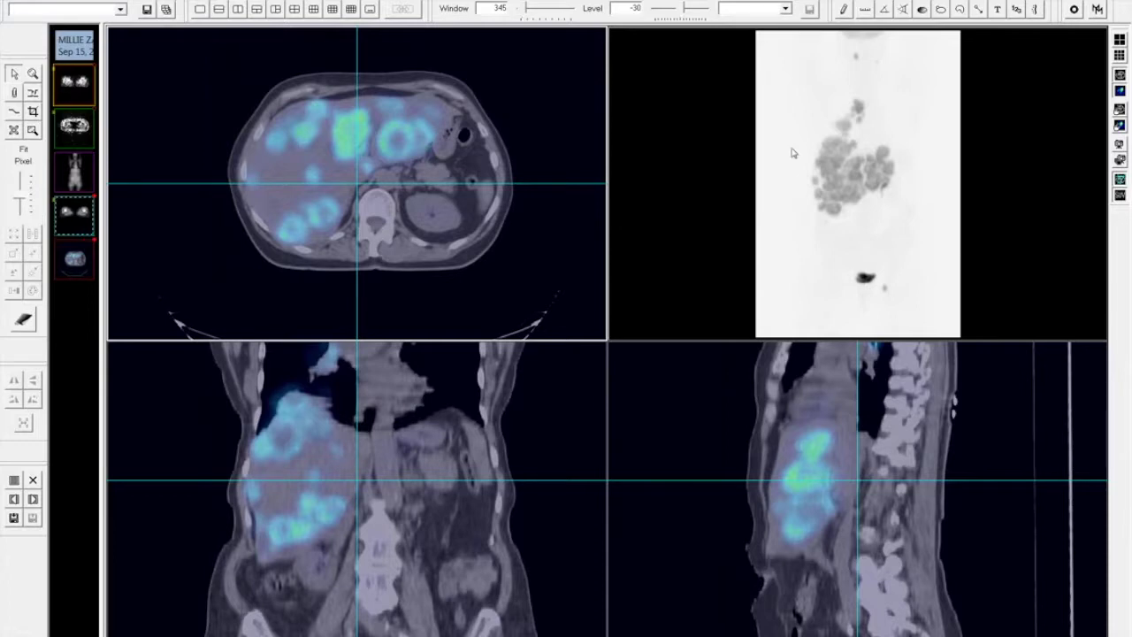
left_click(1120, 180)
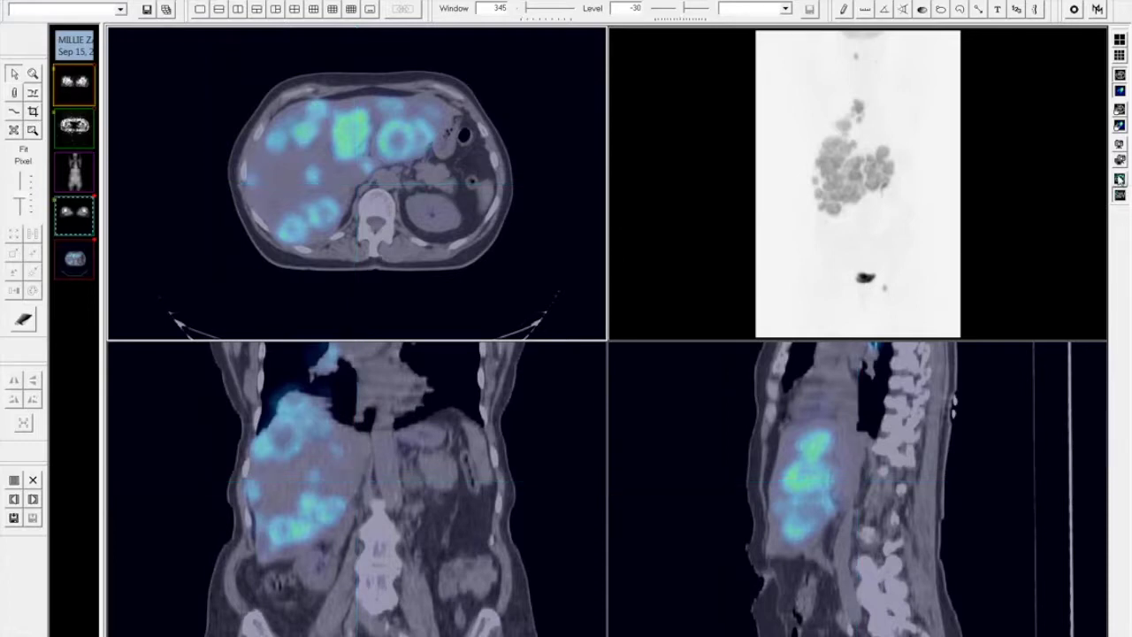
left_click(1120, 179)
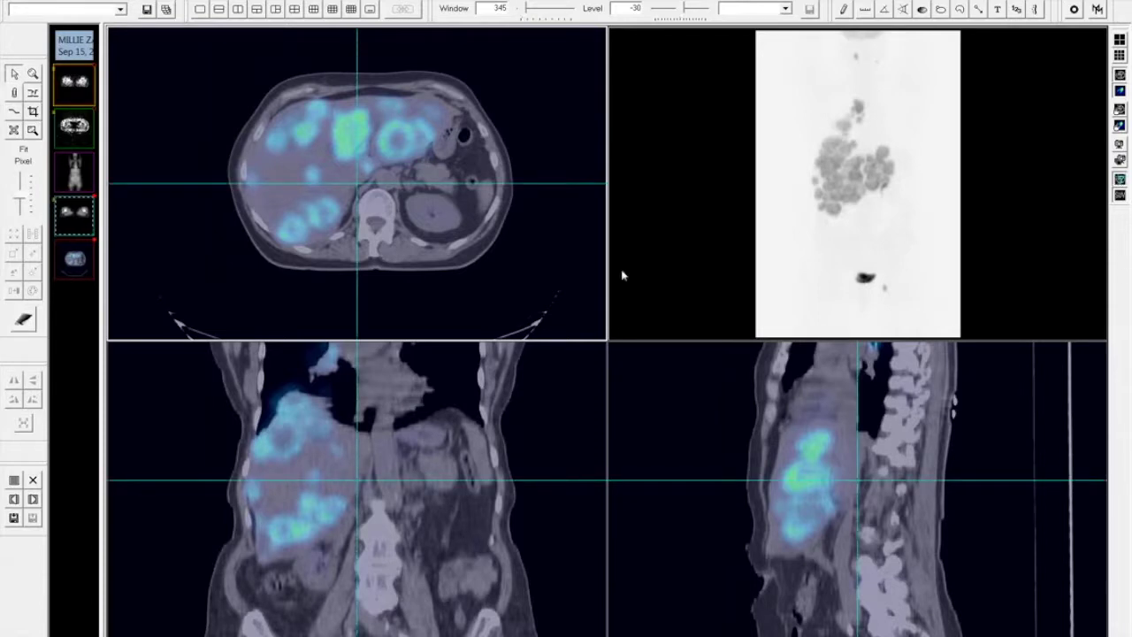
Step: Try the Red Glow and Hot Metal color schemes on the fused views
right_click(568, 228)
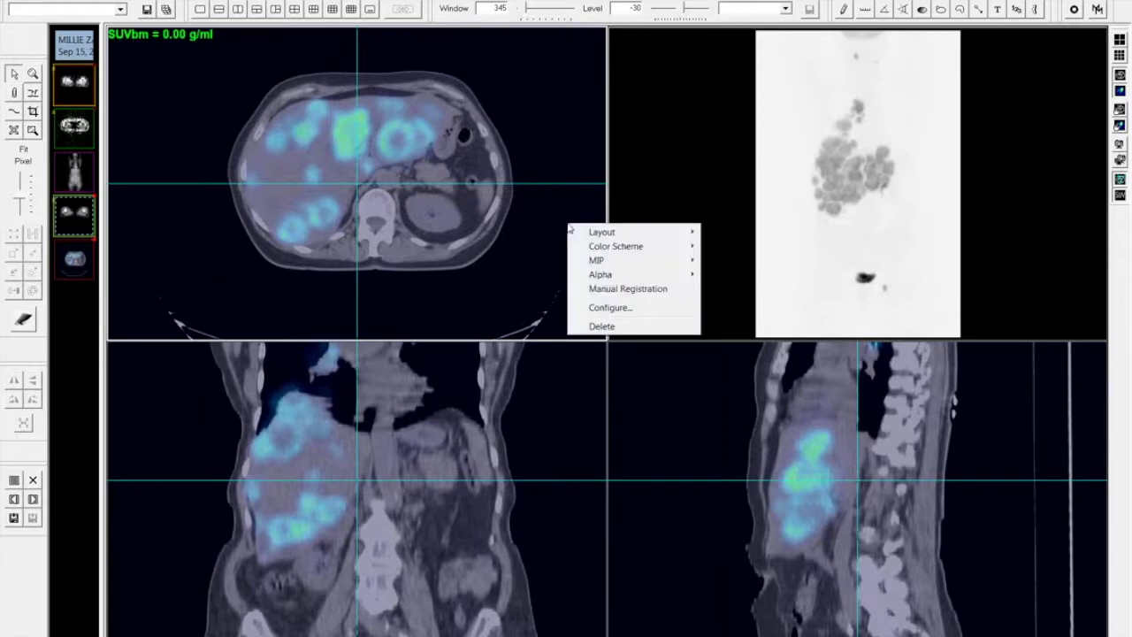
mouse_move(584, 231)
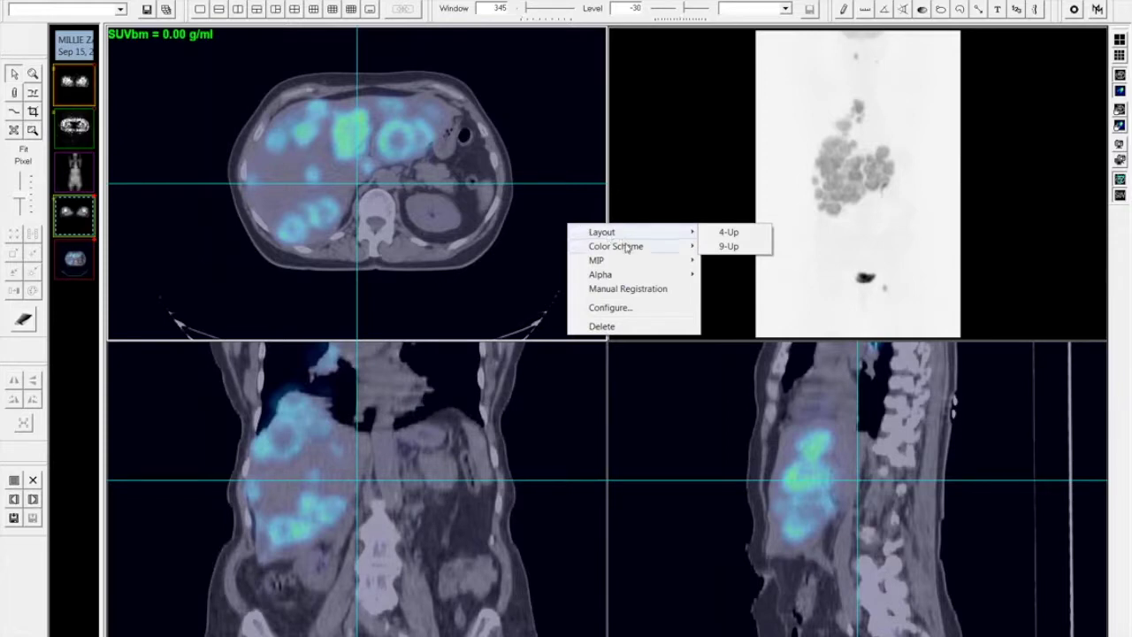
mouse_move(625, 251)
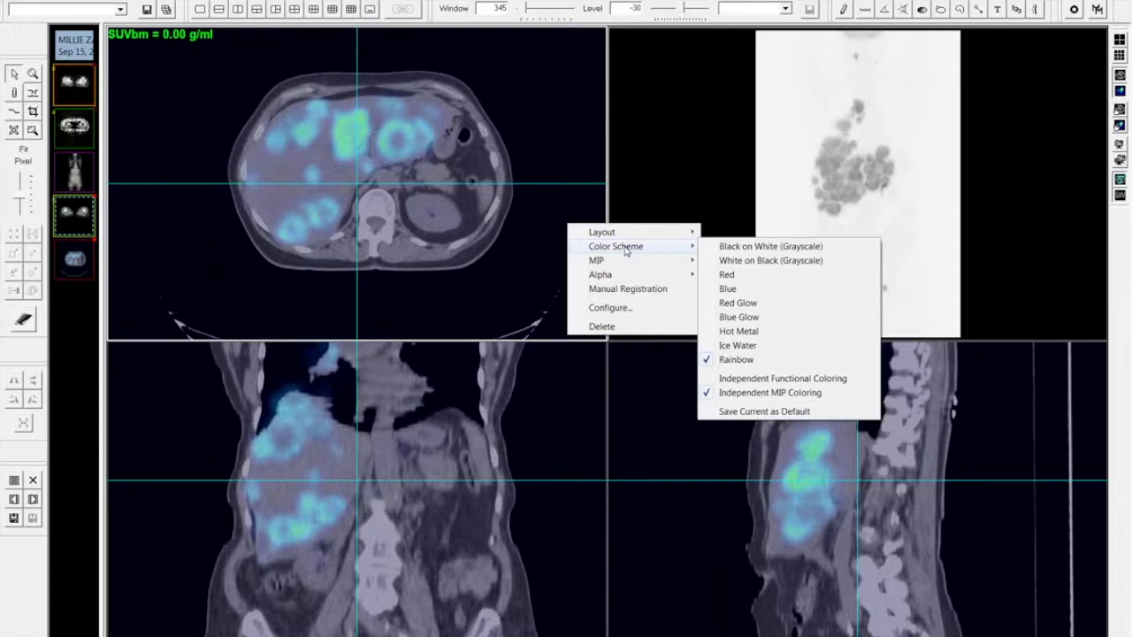
left_click(736, 303)
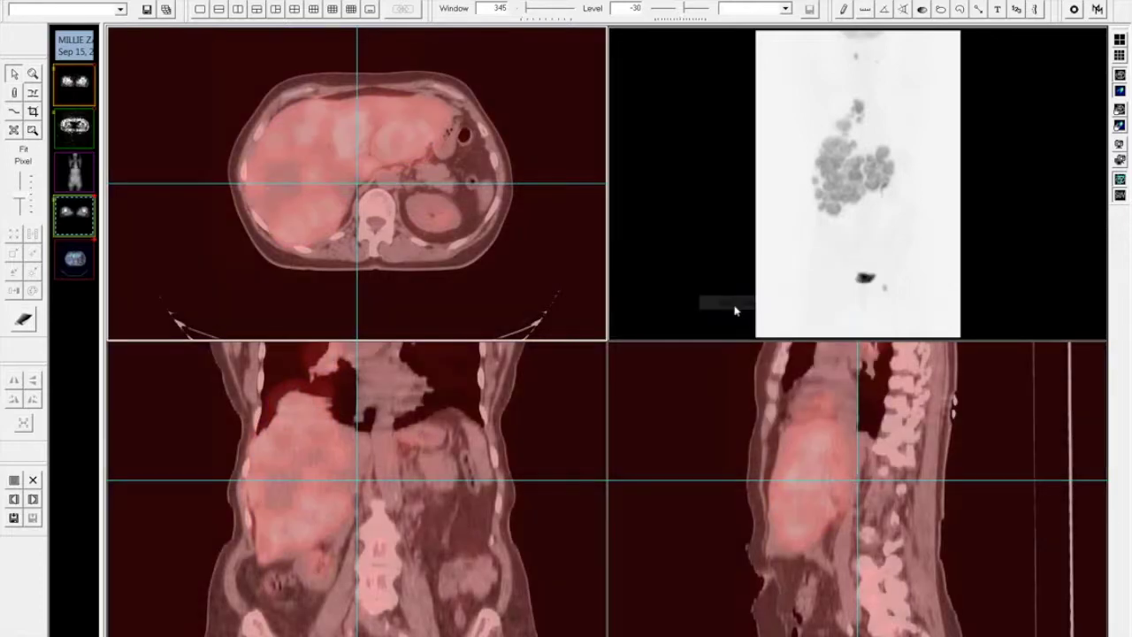
right_click(523, 238)
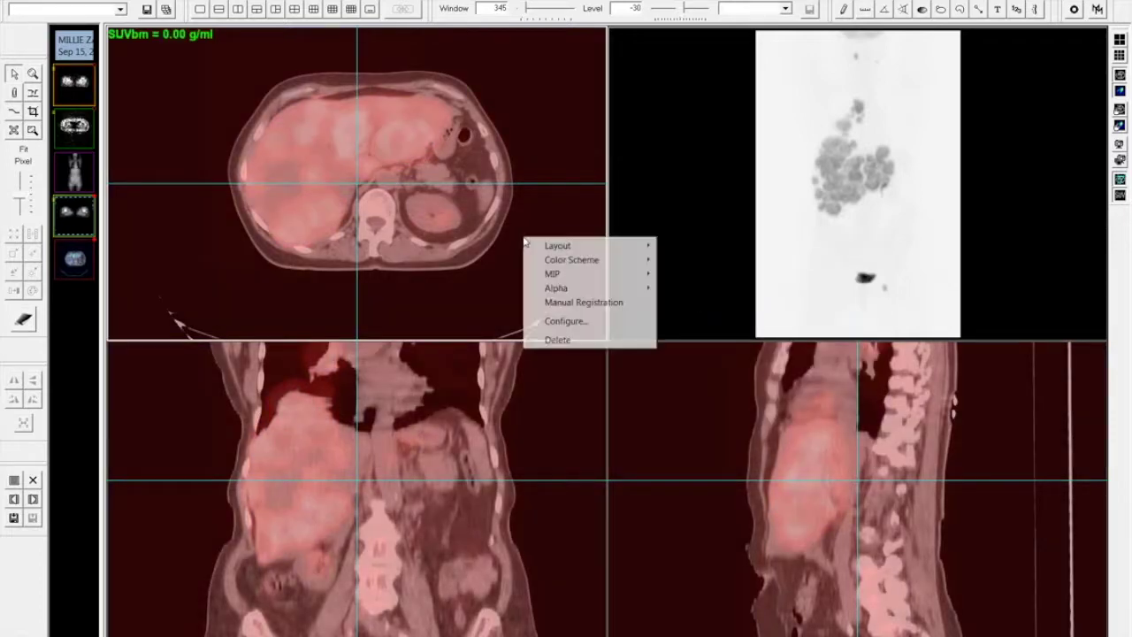
mouse_move(561, 261)
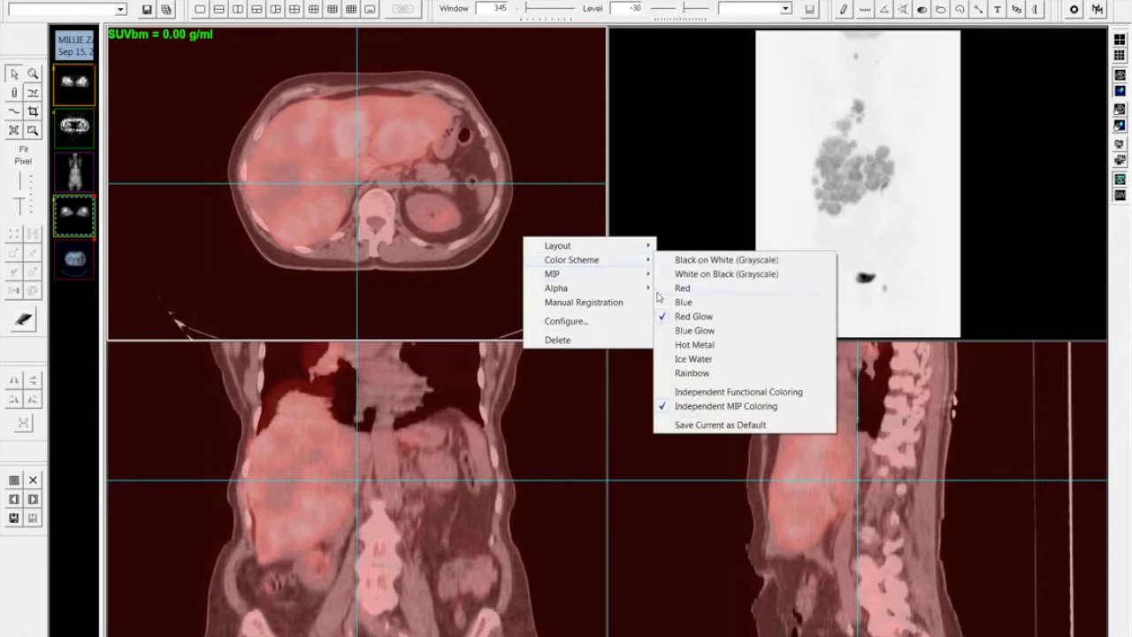
left_click(687, 345)
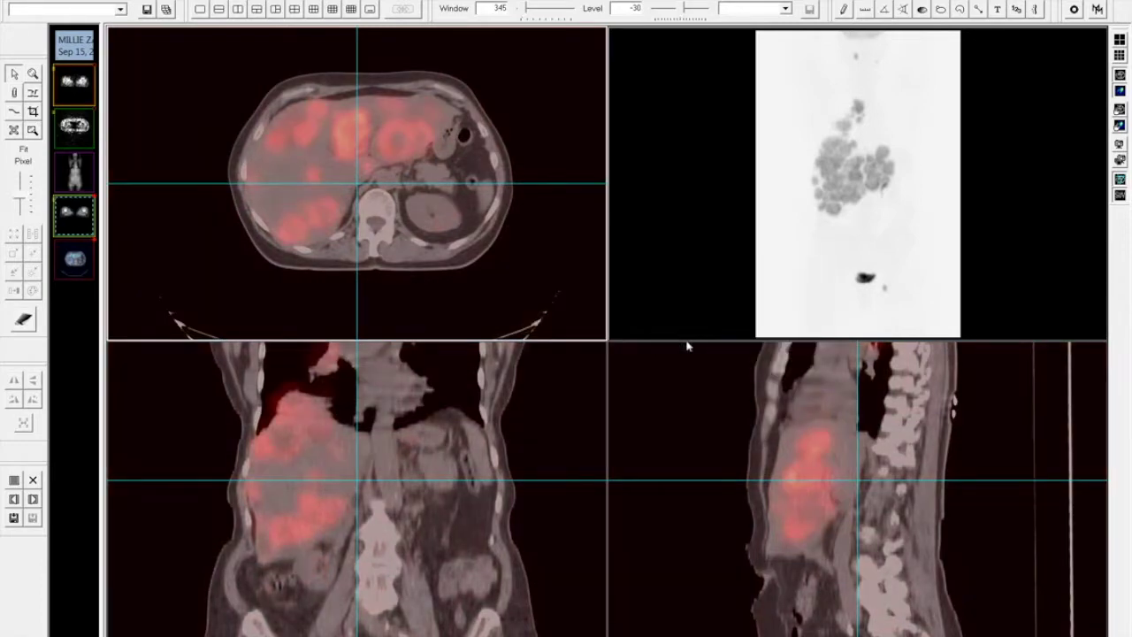
mouse_move(487, 221)
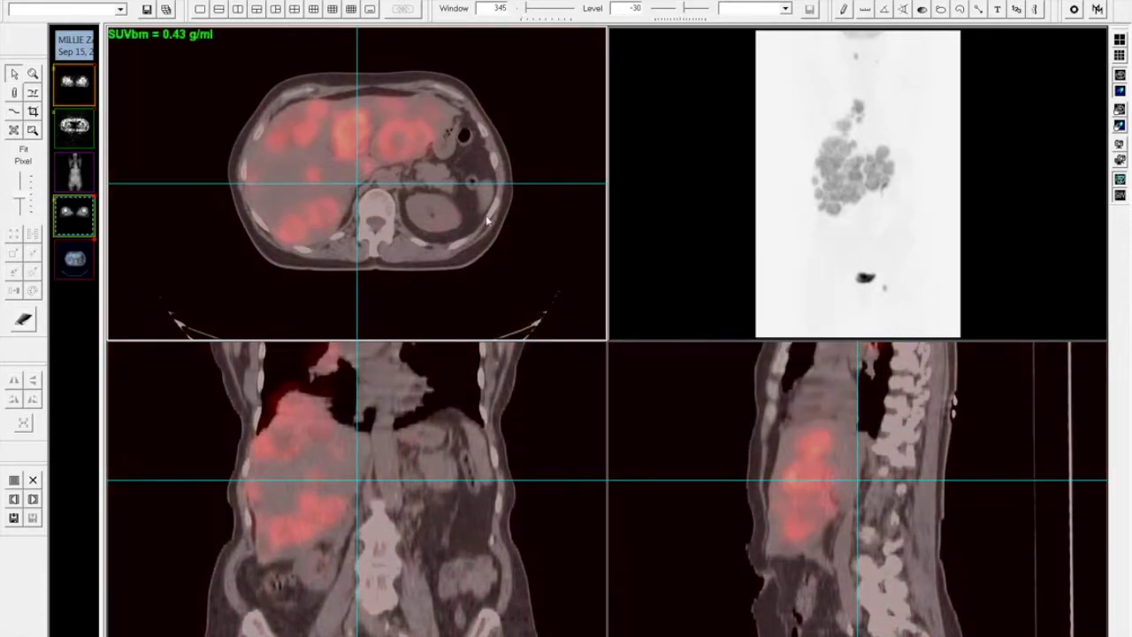
Step: Review the default coloring, blending and palette settings in the fusion configuration, and return the fused views to the Rainbow scheme
right_click(462, 171)
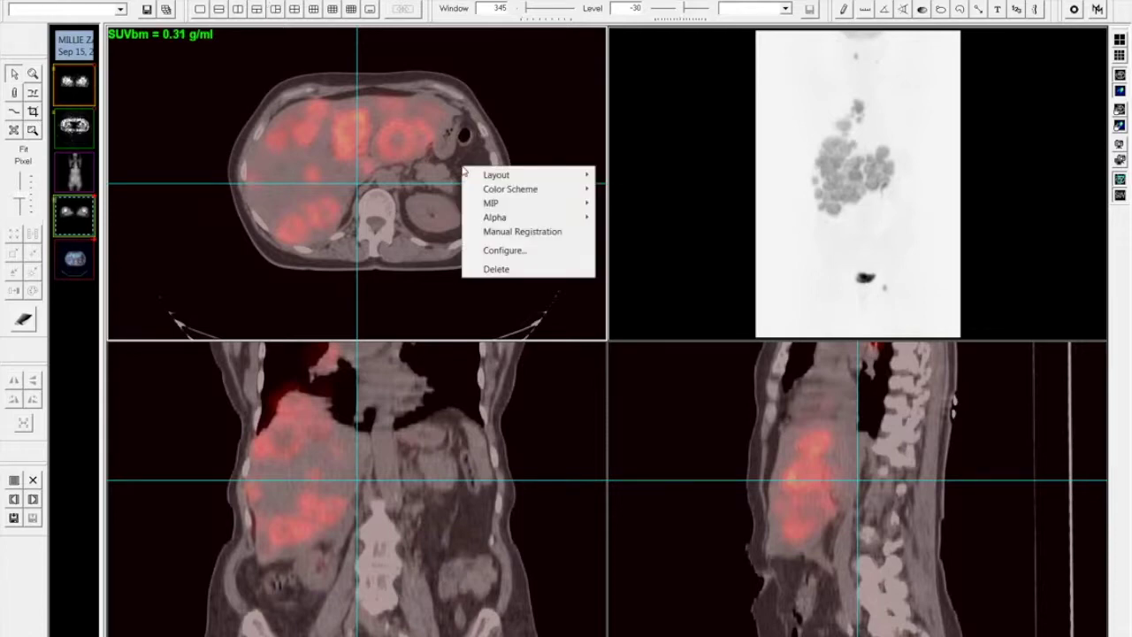
left_click(498, 250)
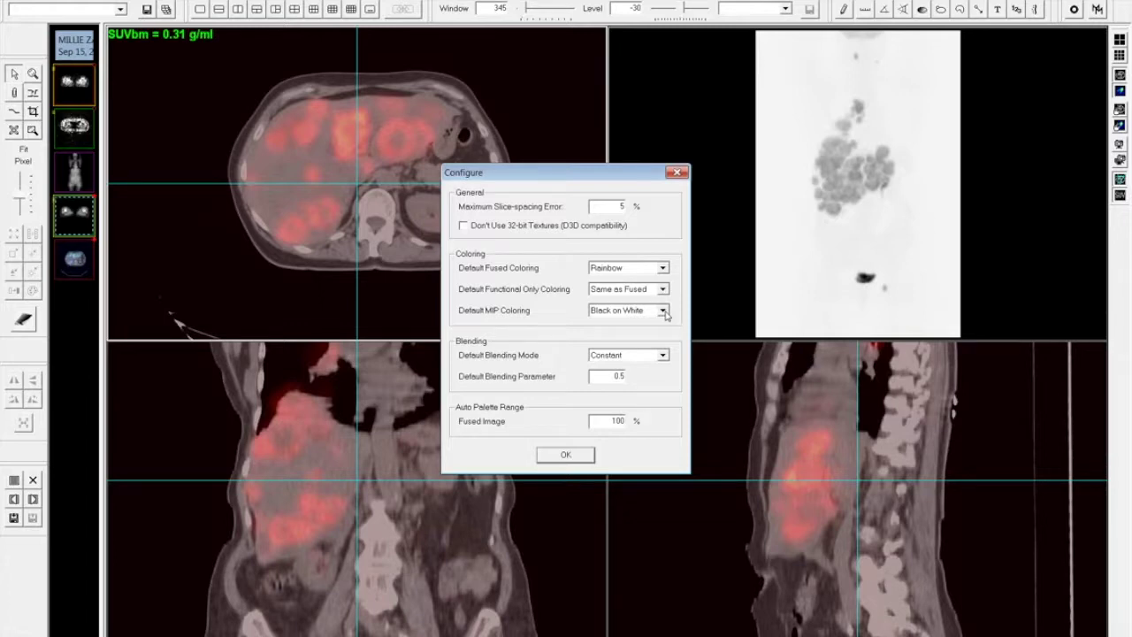
left_click(566, 455)
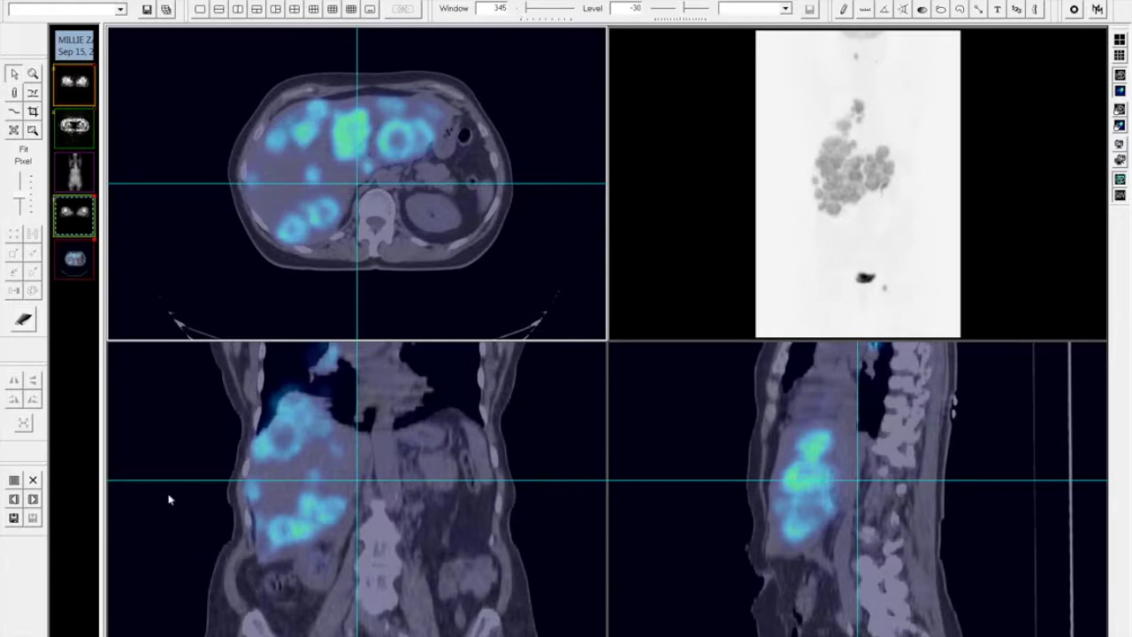
Step: Open the next PET/CT study, switch to a single-view layout and browse the first slices of its CT series
left_click(32, 499)
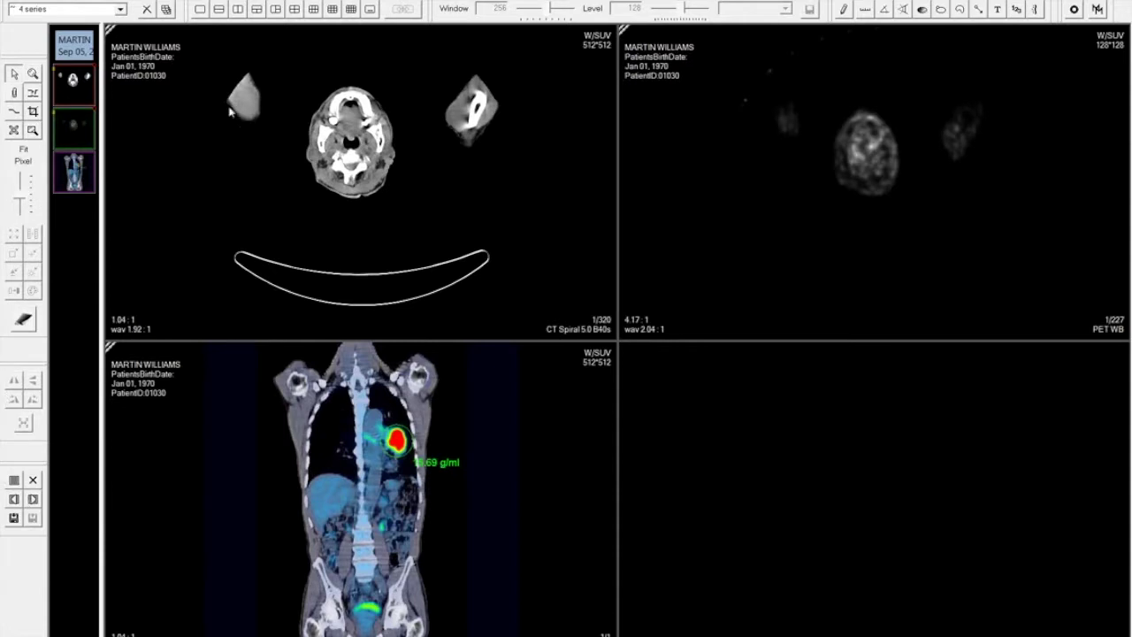
left_click(200, 10)
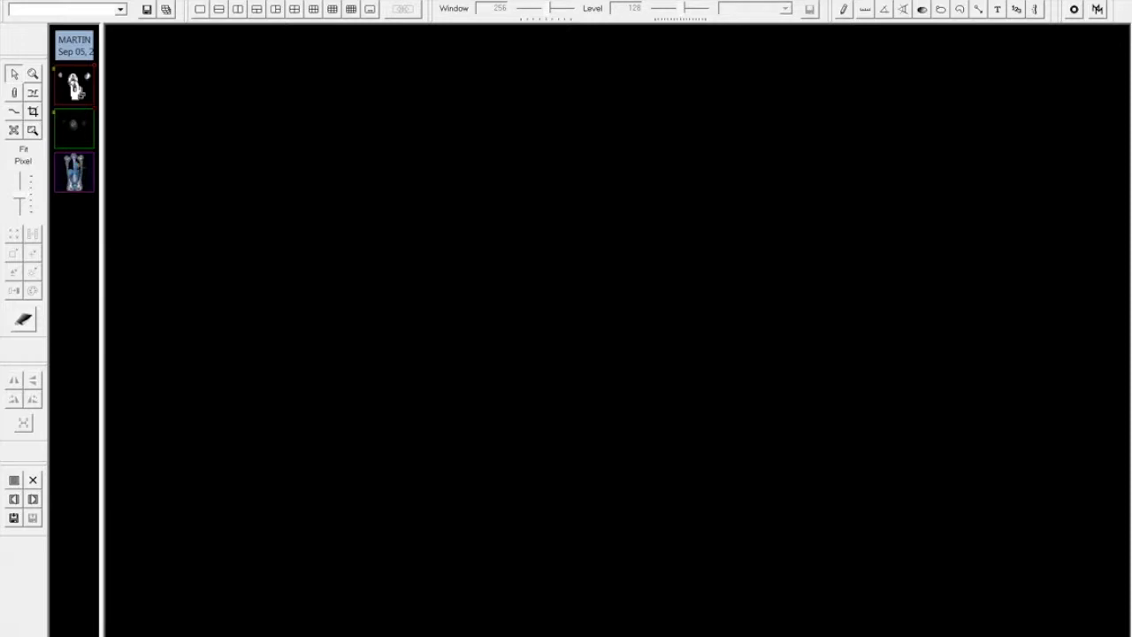
left_click_drag(76, 88, 427, 213)
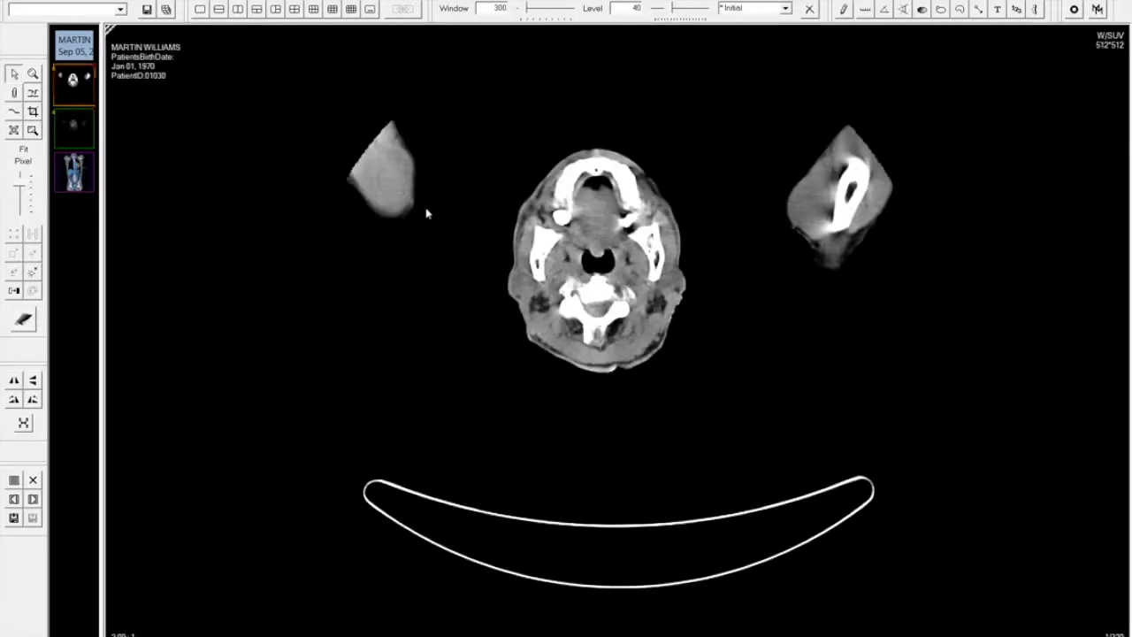
scroll(625, 289, "down", 5)
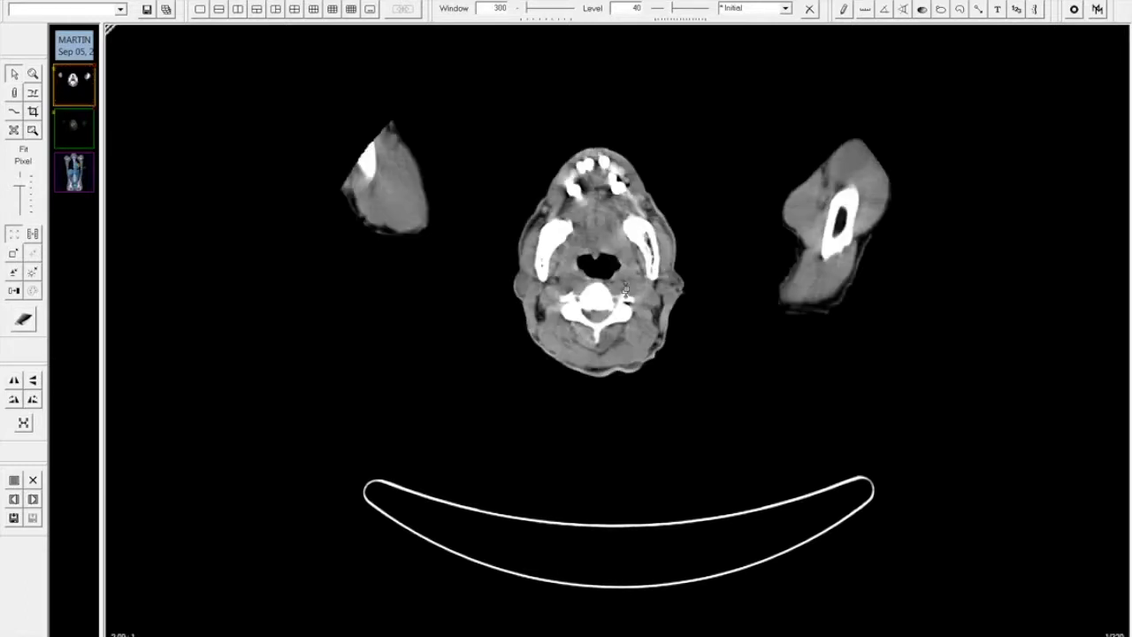
scroll(625, 289, "down", 3)
Step: Display the PET WB series in the single view and create an image fusion from it
left_click_drag(74, 131, 432, 227)
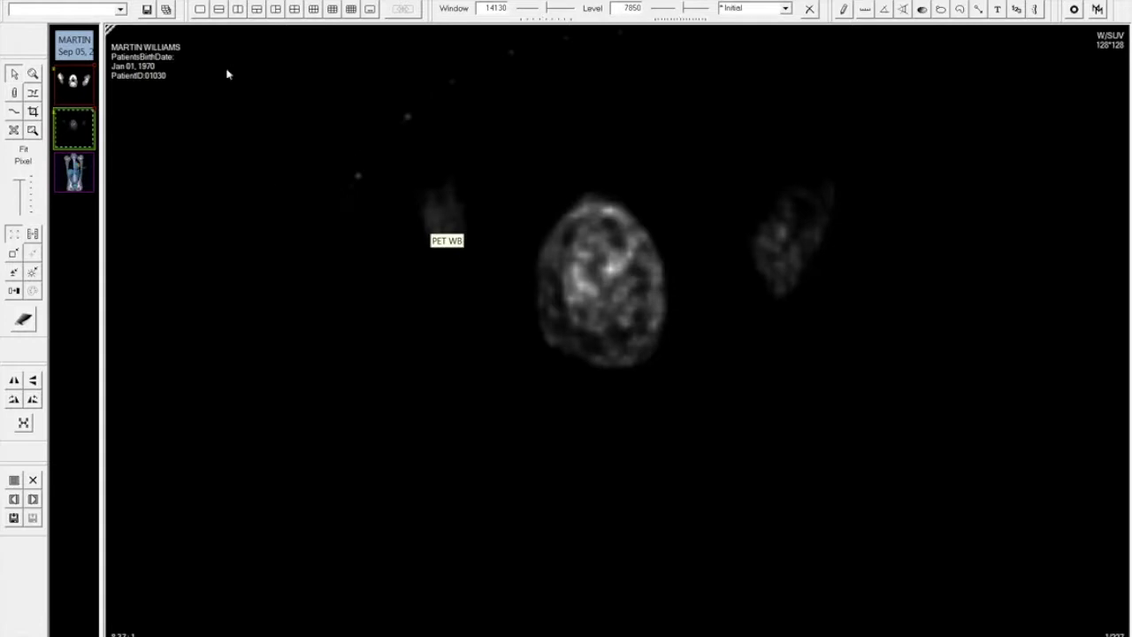
left_click(232, 0)
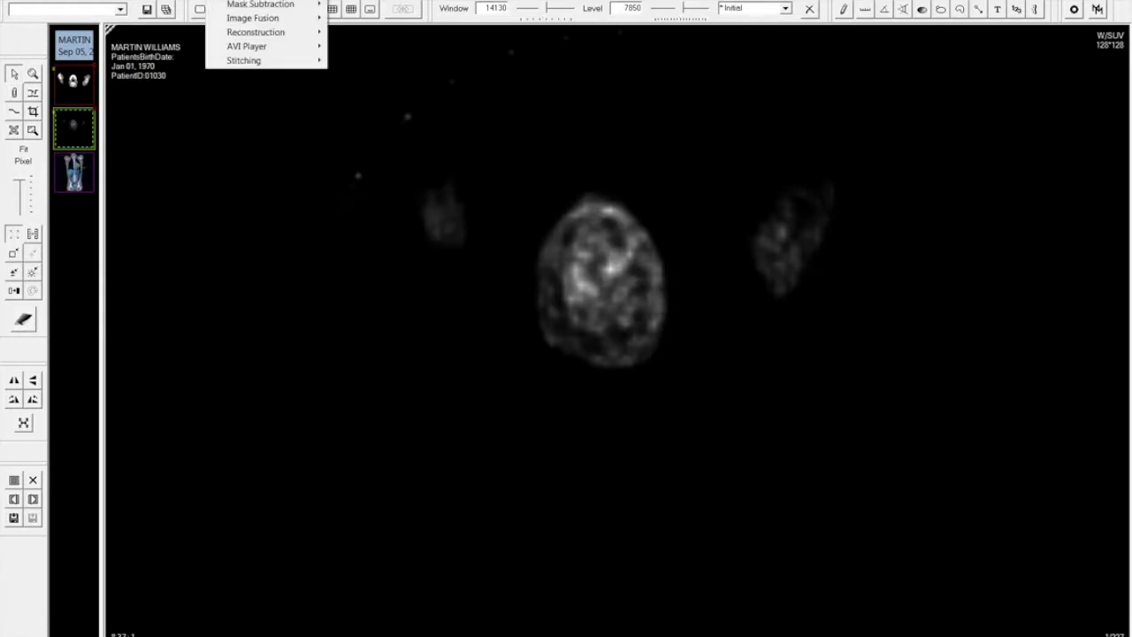
mouse_move(265, 17)
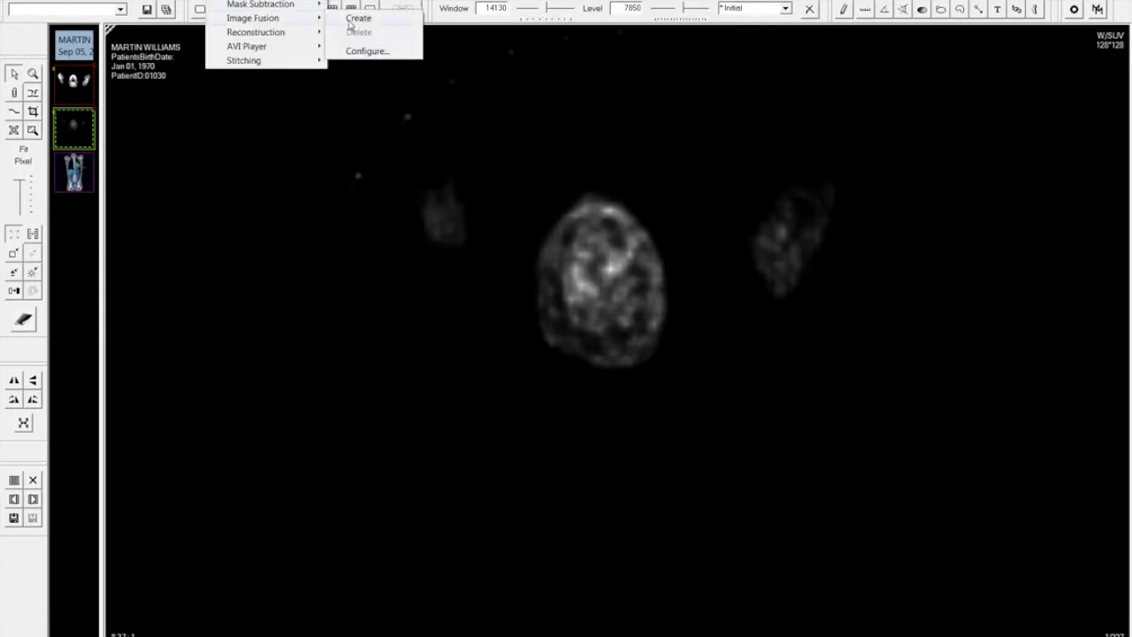
left_click(357, 18)
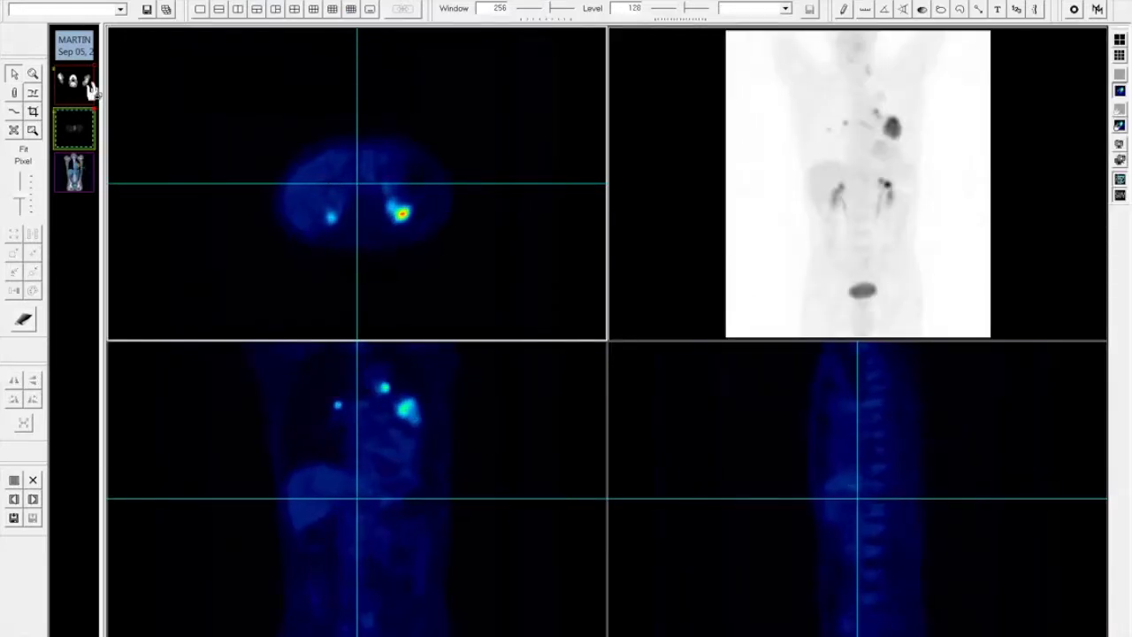
Step: Add the CT series to the PET image fusion and accept the mismatching frames of reference warning
left_click_drag(89, 87, 278, 162)
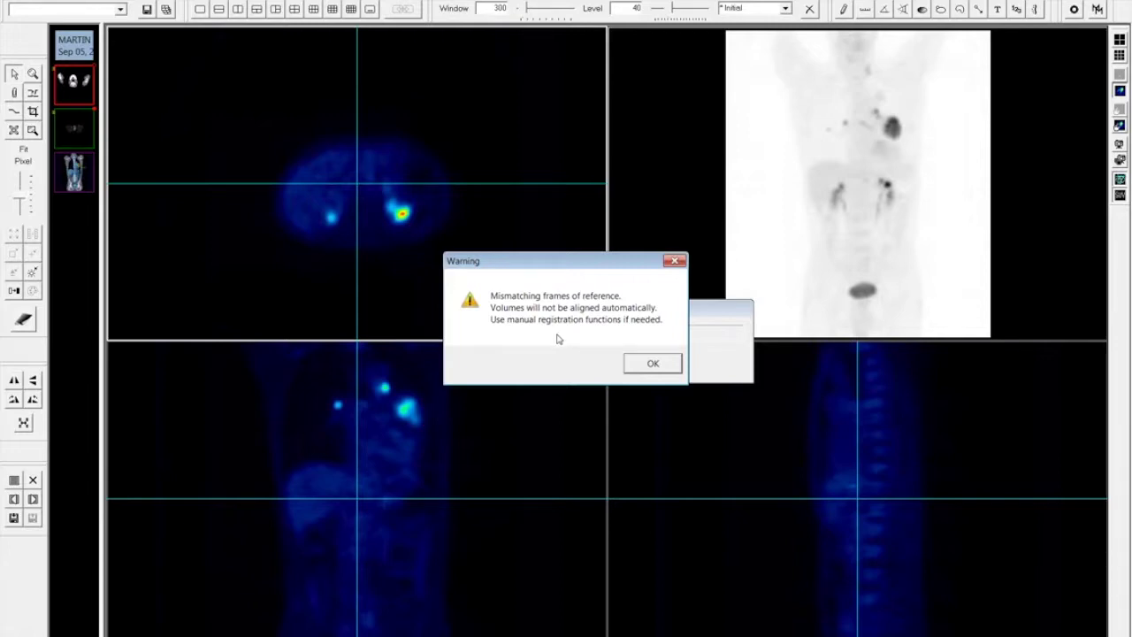
left_click(637, 365)
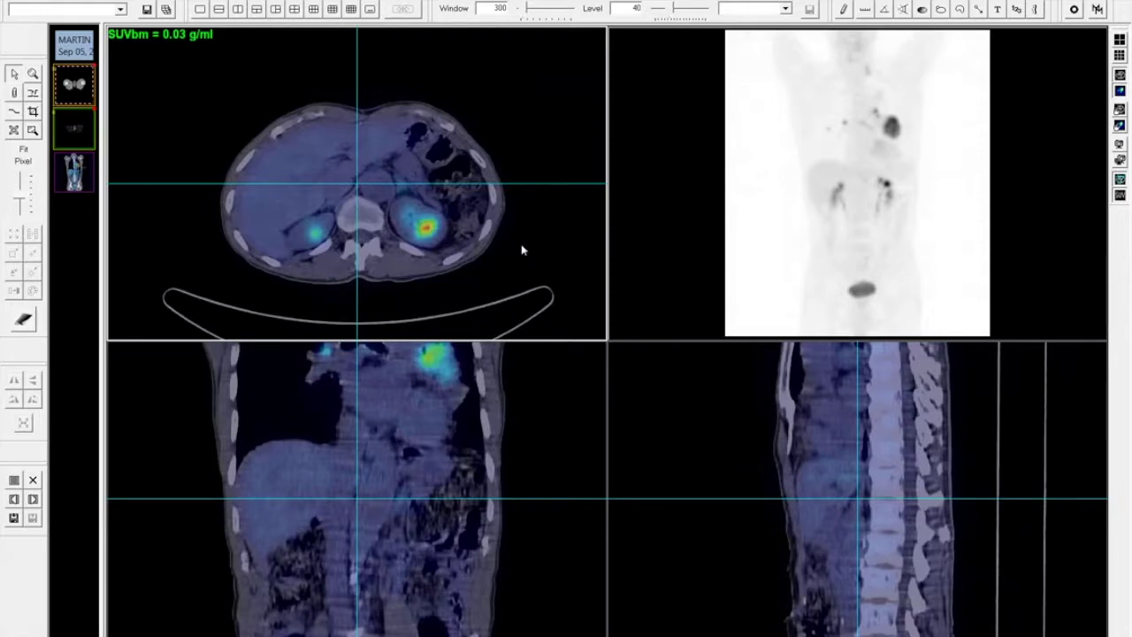
Step: Shift the fused axial view slightly and move the reconstruction crosshair to the left kidney and back near the midline
left_click(1118, 127)
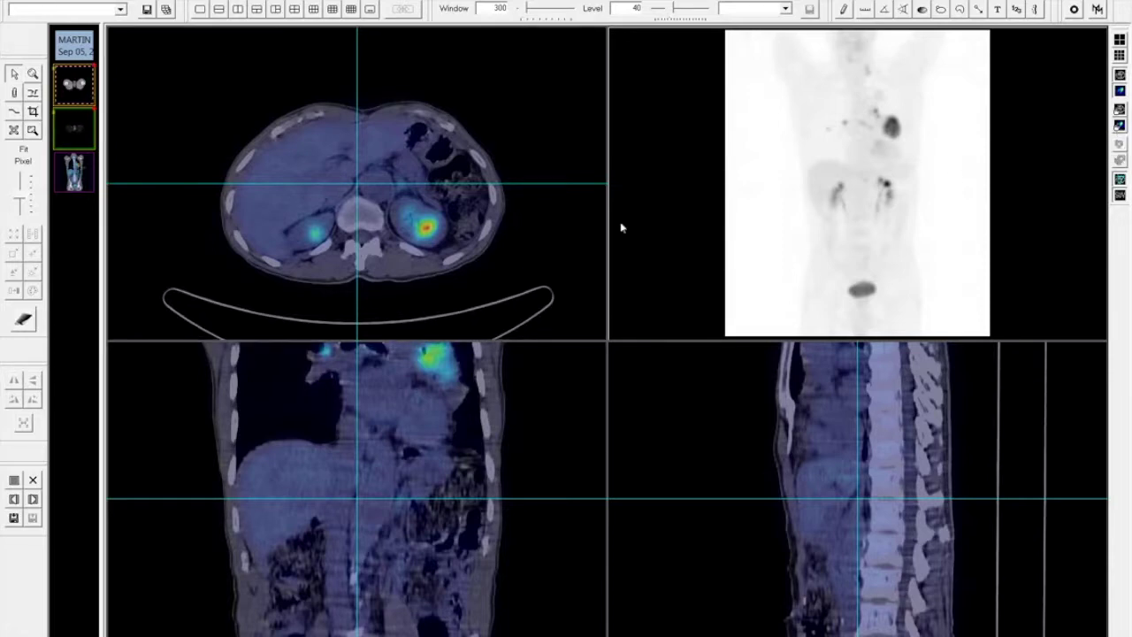
left_click(558, 243)
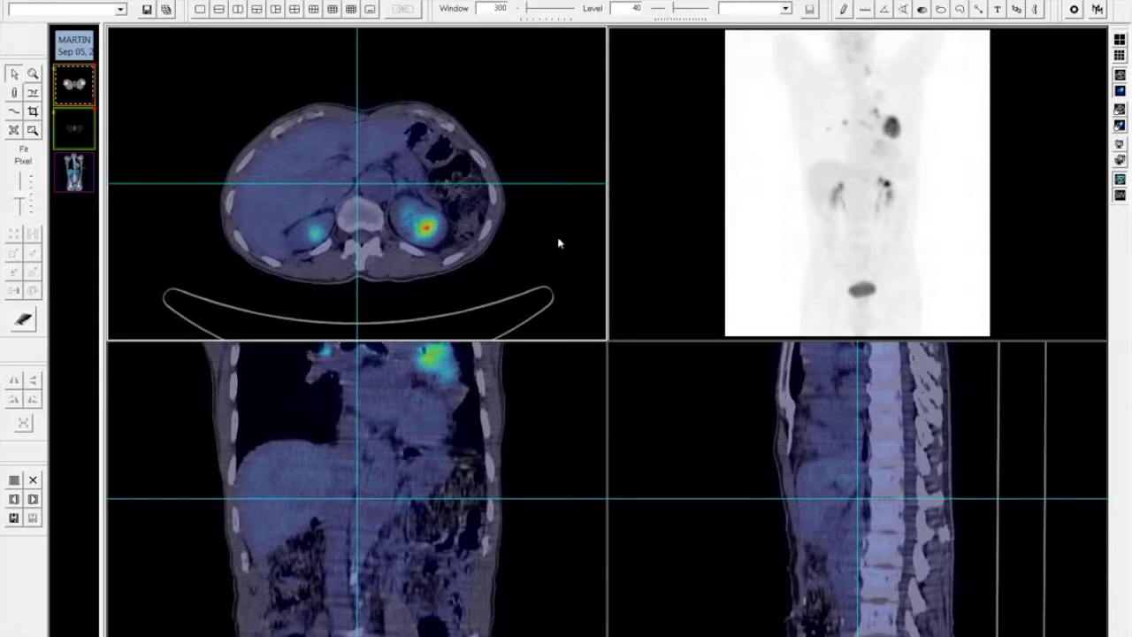
left_click_drag(559, 243, 555, 234)
left_click(522, 228)
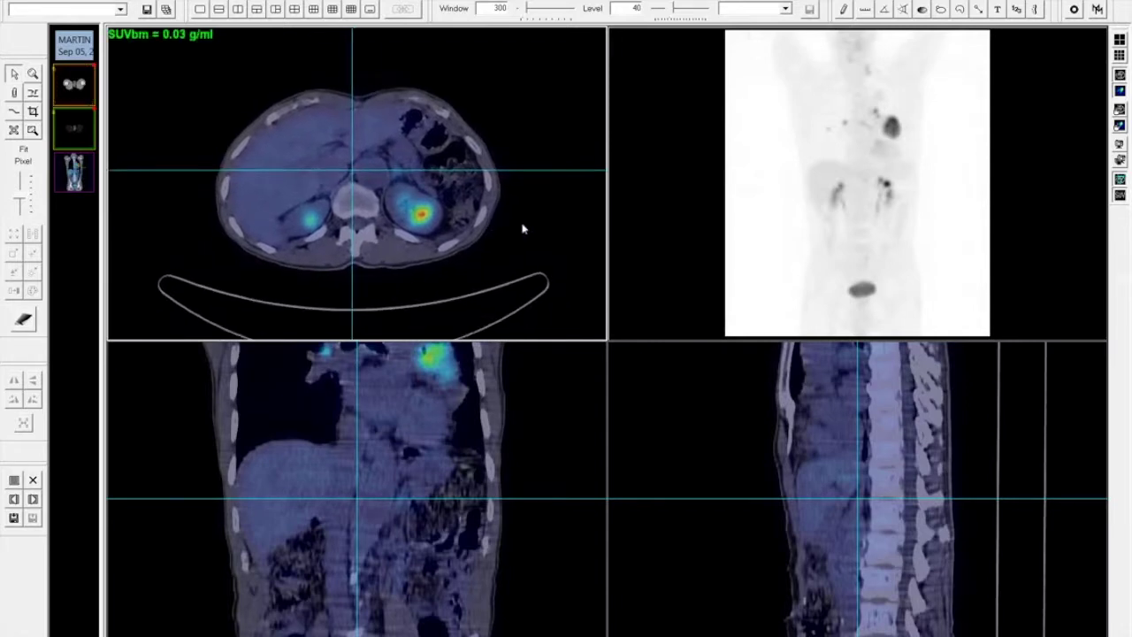
left_click(398, 192)
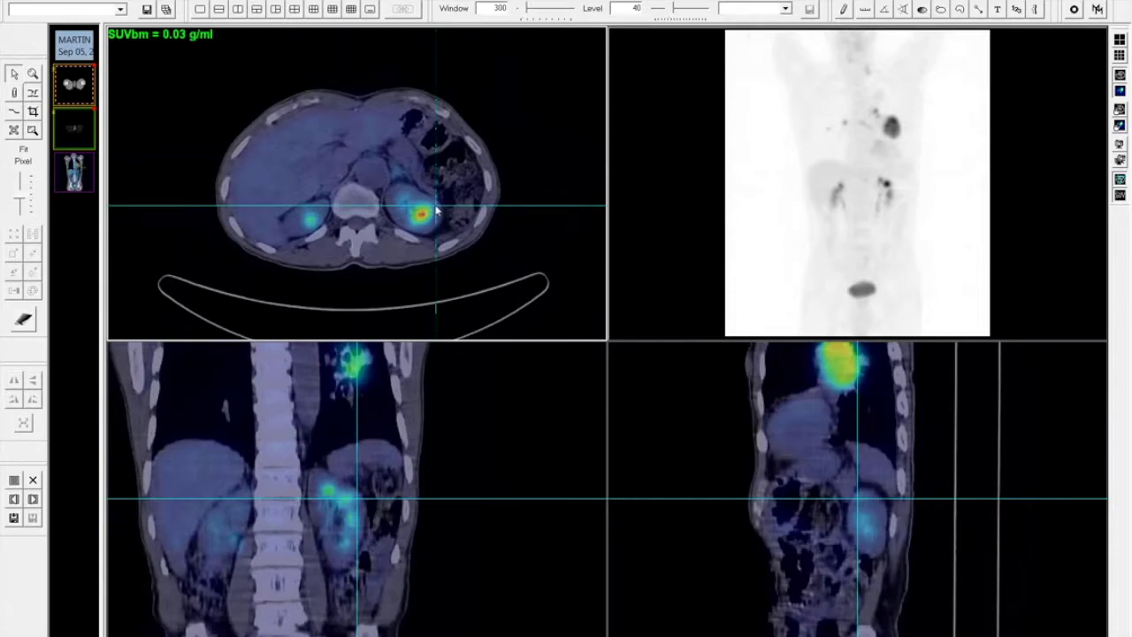
left_click_drag(398, 193, 372, 175)
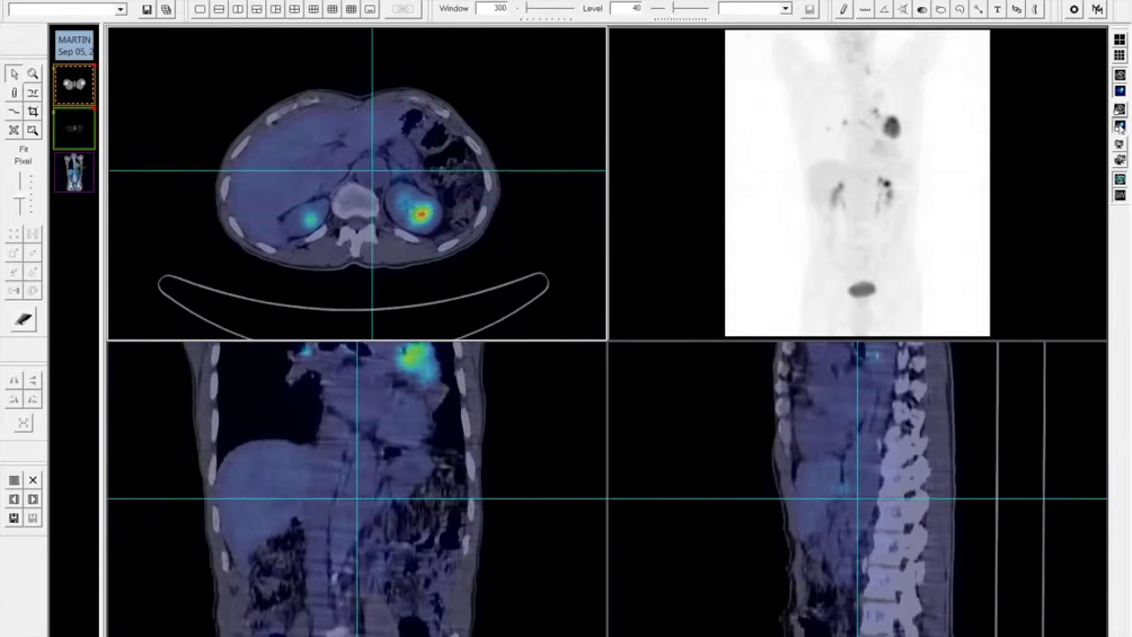
Step: Manually register the PET volume to the CT by nudging the PET overlay in the axial view until the kidney uptake aligns
scroll(566, 234, "down", 3)
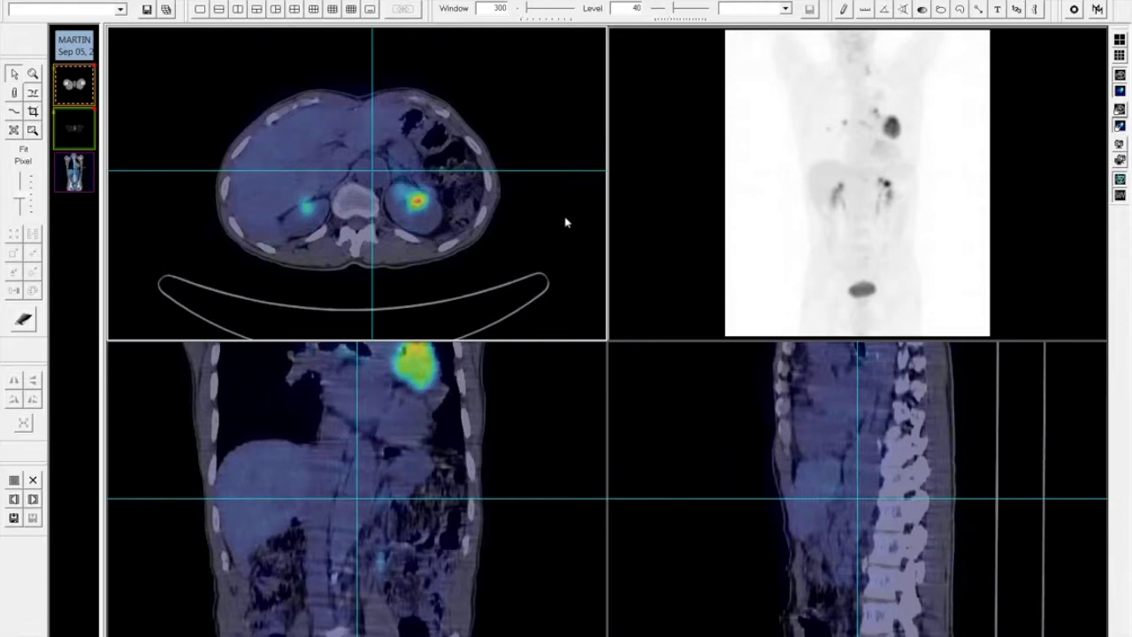
scroll(559, 232, "down", 5)
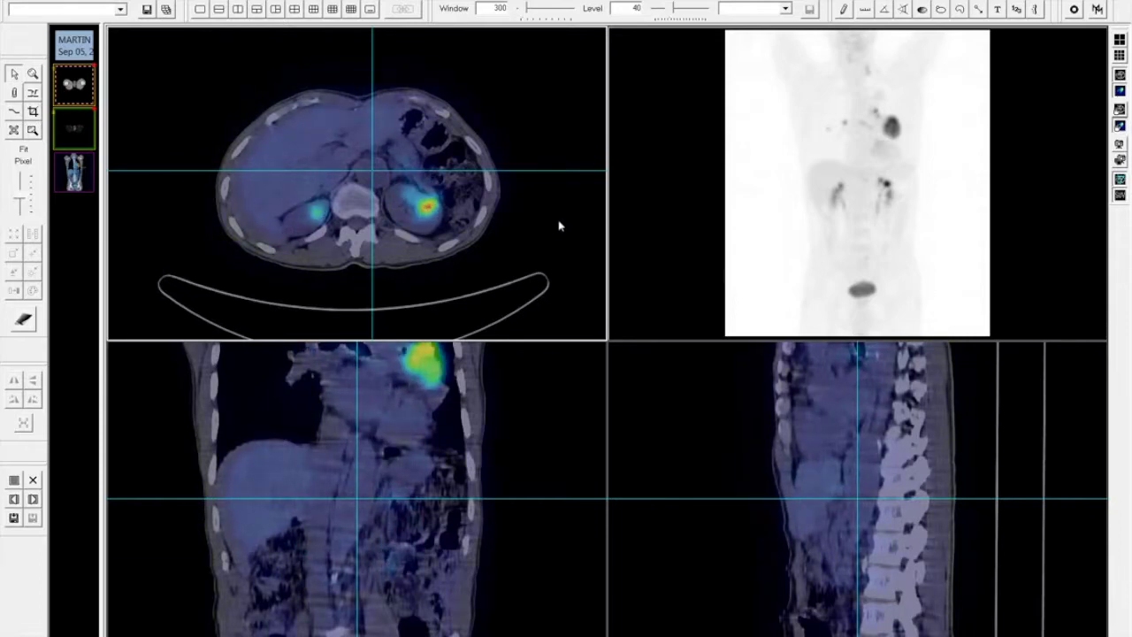
scroll(557, 225, "down", 5)
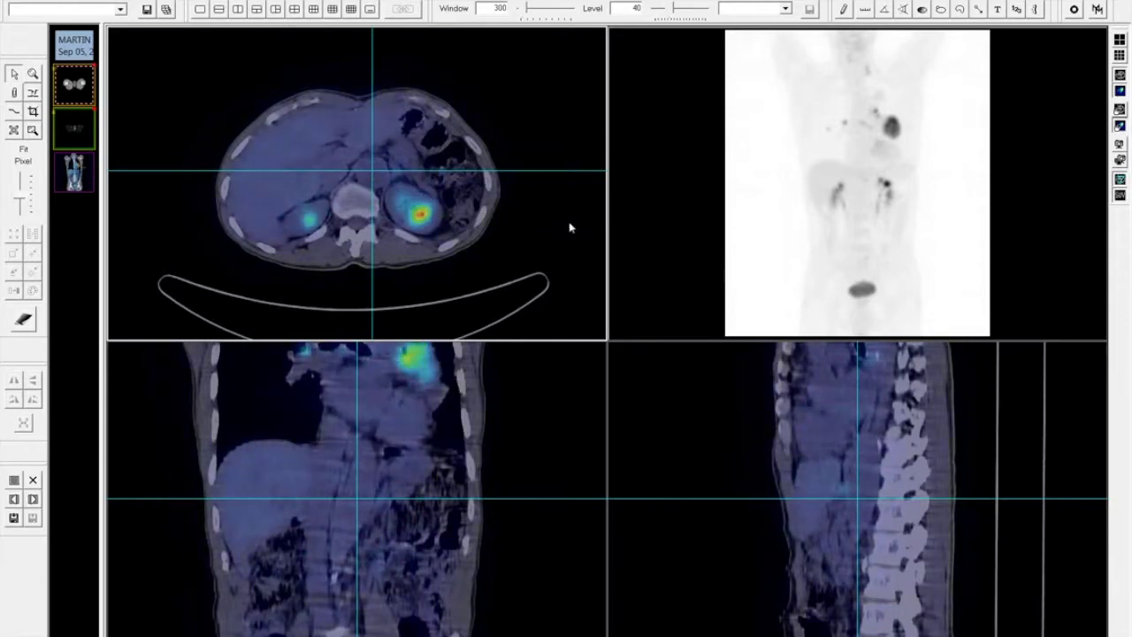
scroll(564, 226, "down", 4)
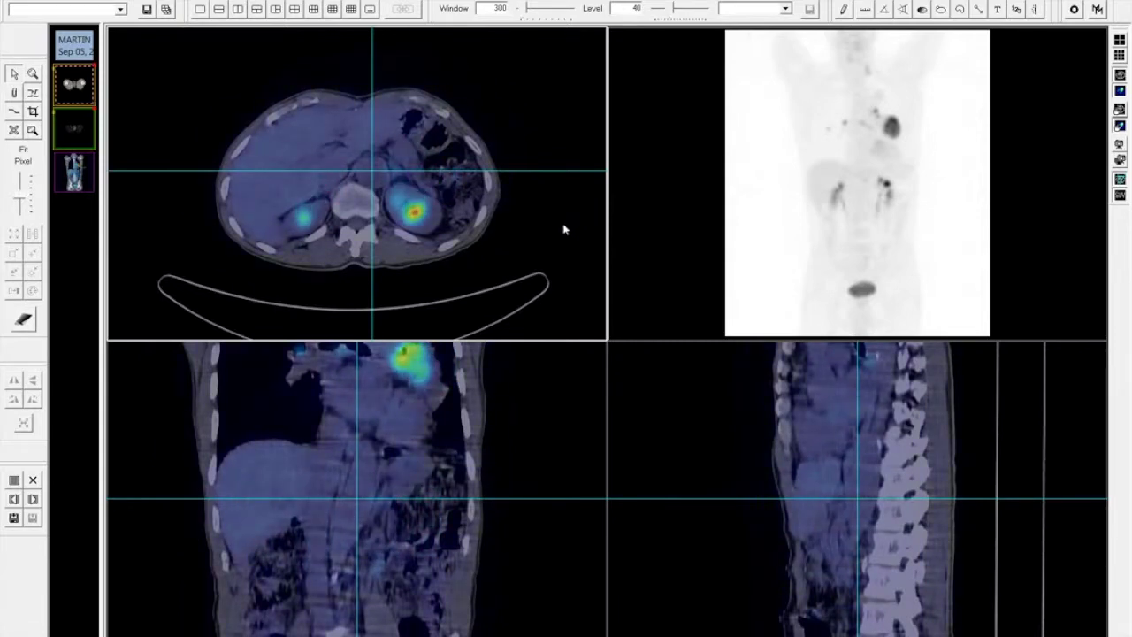
scroll(565, 229, "down", 1)
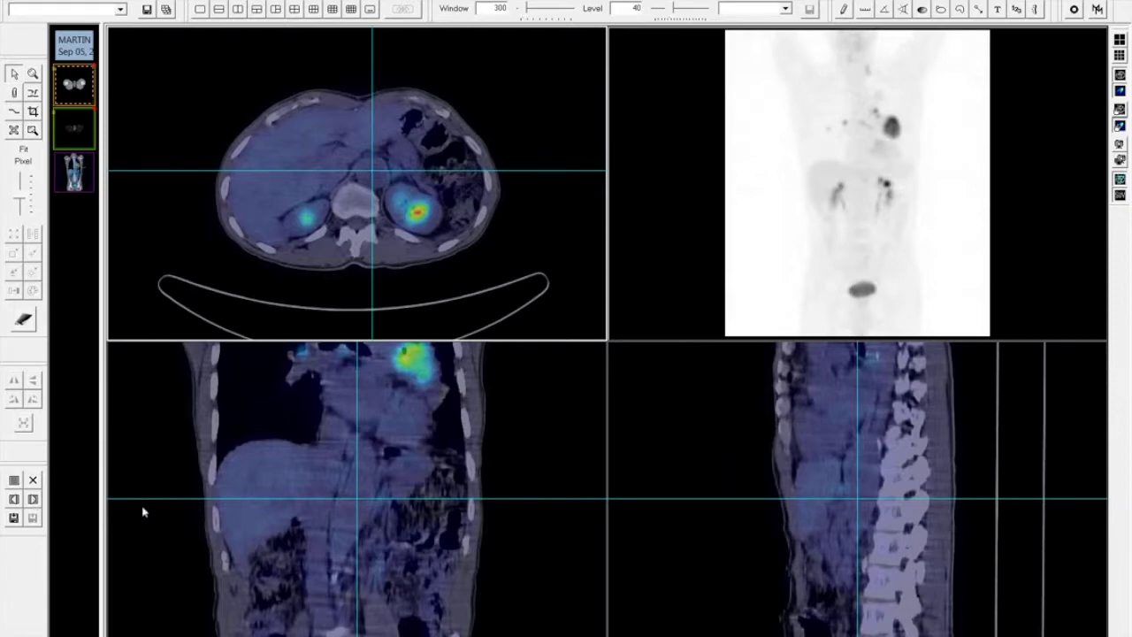
Step: Open the next study, AORTA W/ RO, with automatic mask subtraction processing, and display its original and subtracted series together in four views
left_click(32, 499)
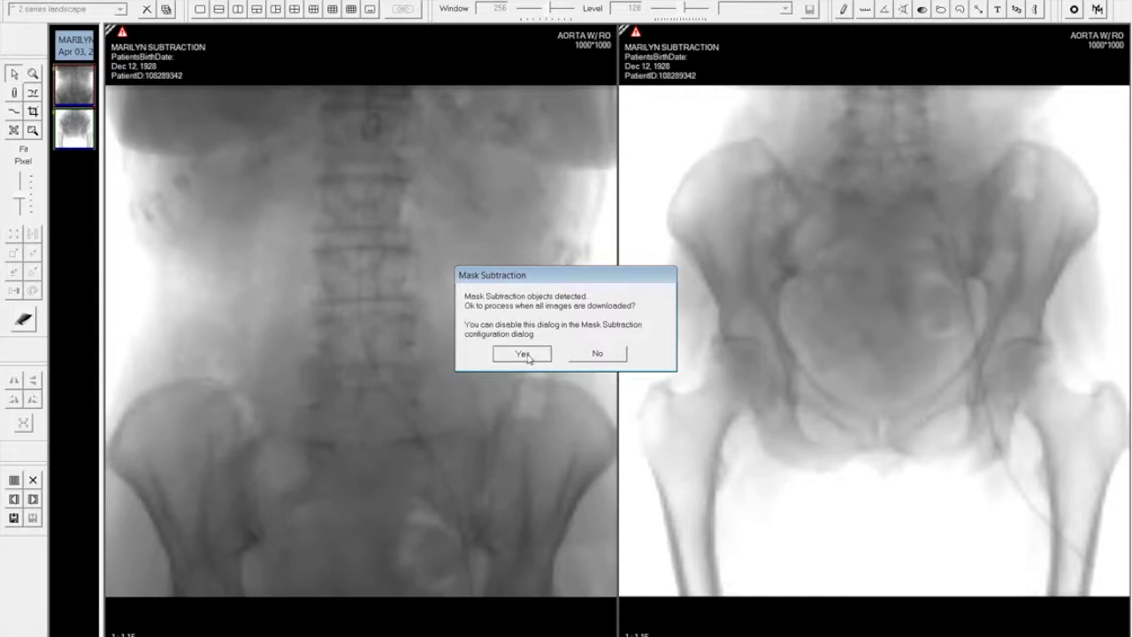
left_click(528, 355)
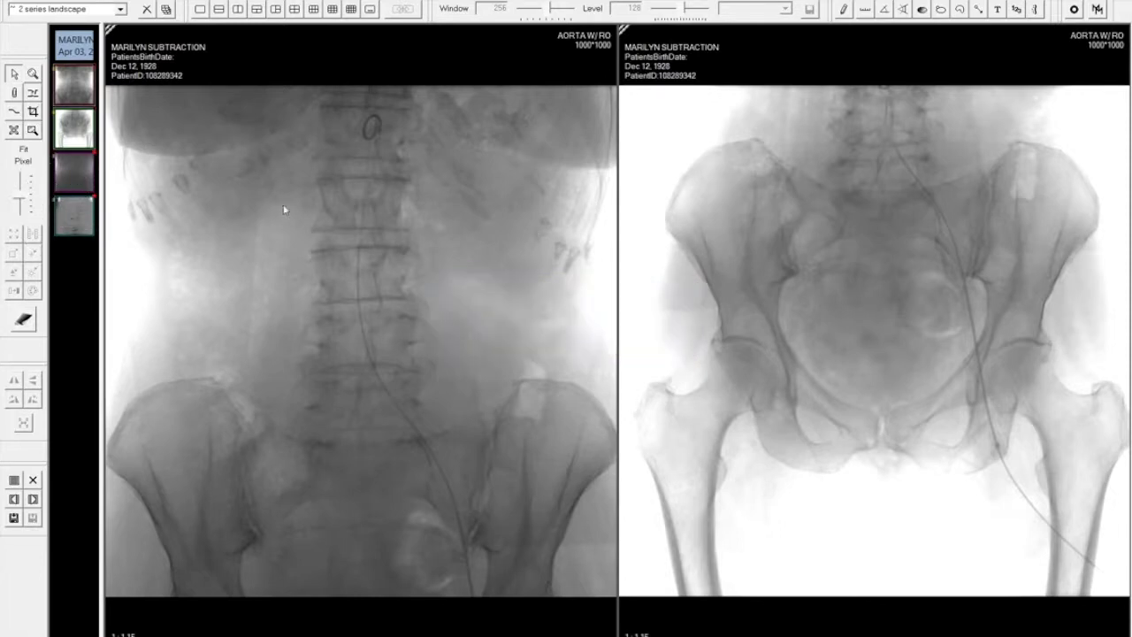
left_click(77, 52)
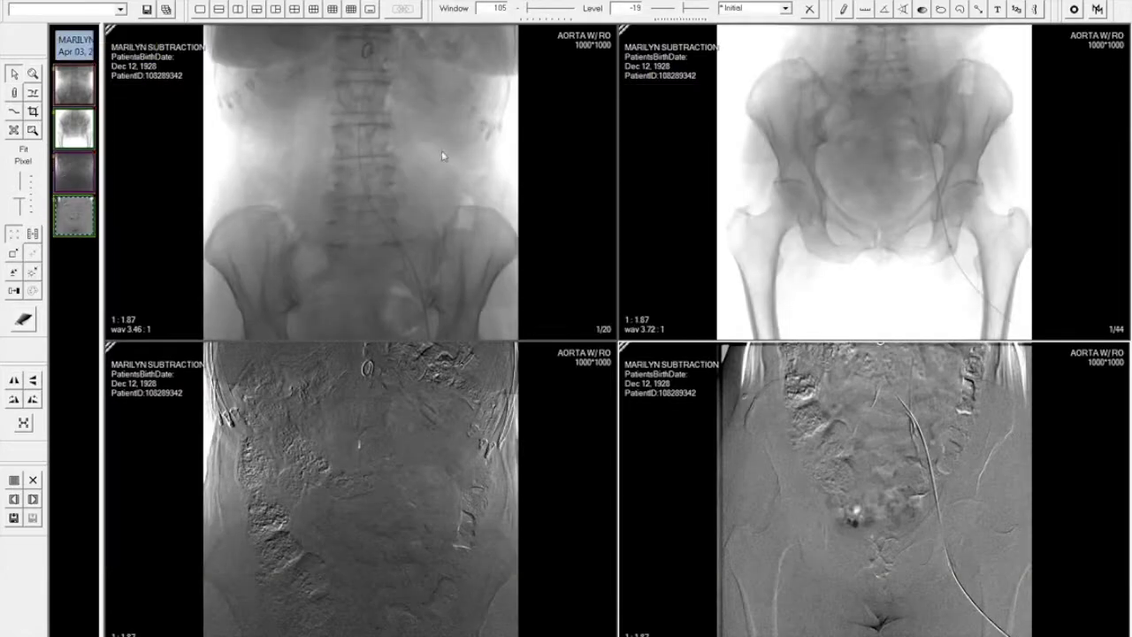
Step: Compare the original abdominal and pelvic angiography series with their mask-subtracted counterparts
left_click(411, 156)
left_click(352, 467)
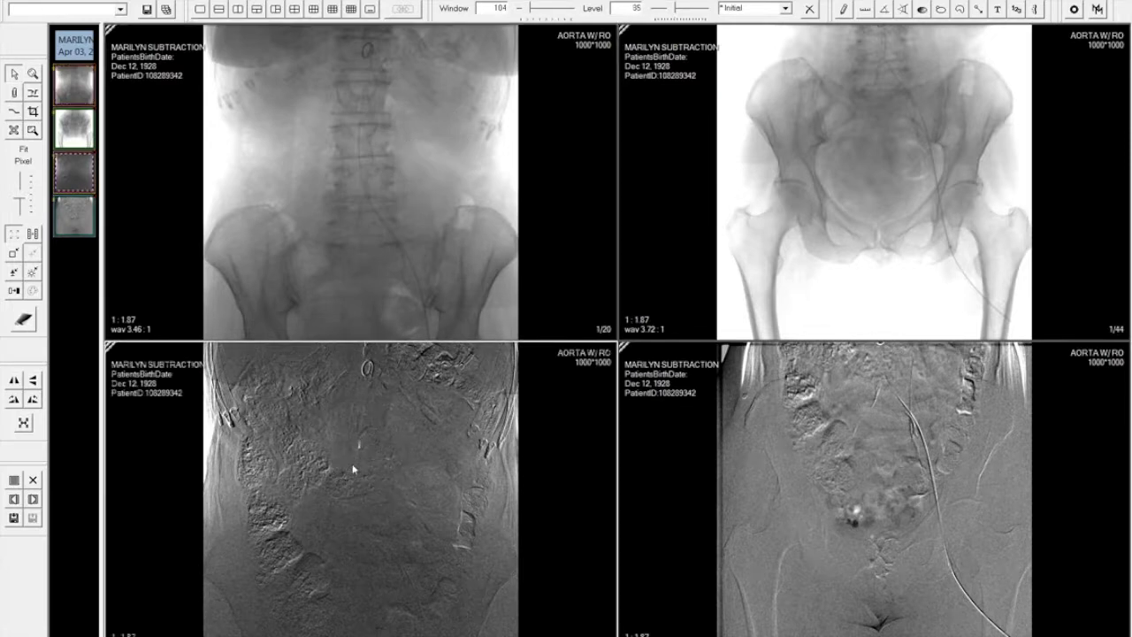
left_click(897, 188)
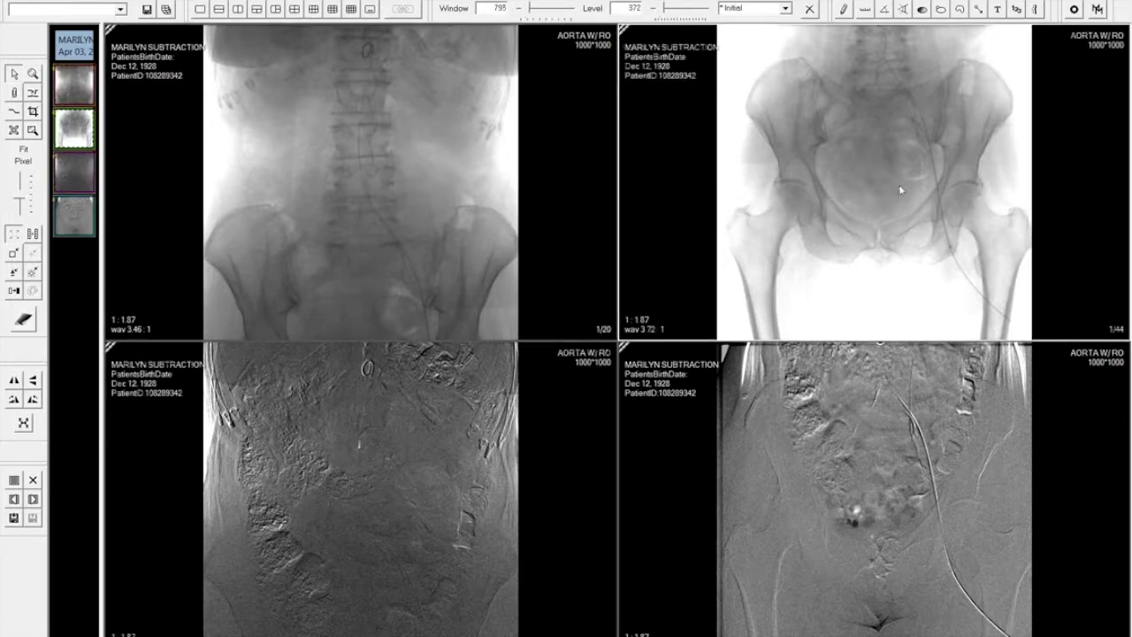
left_click(858, 446)
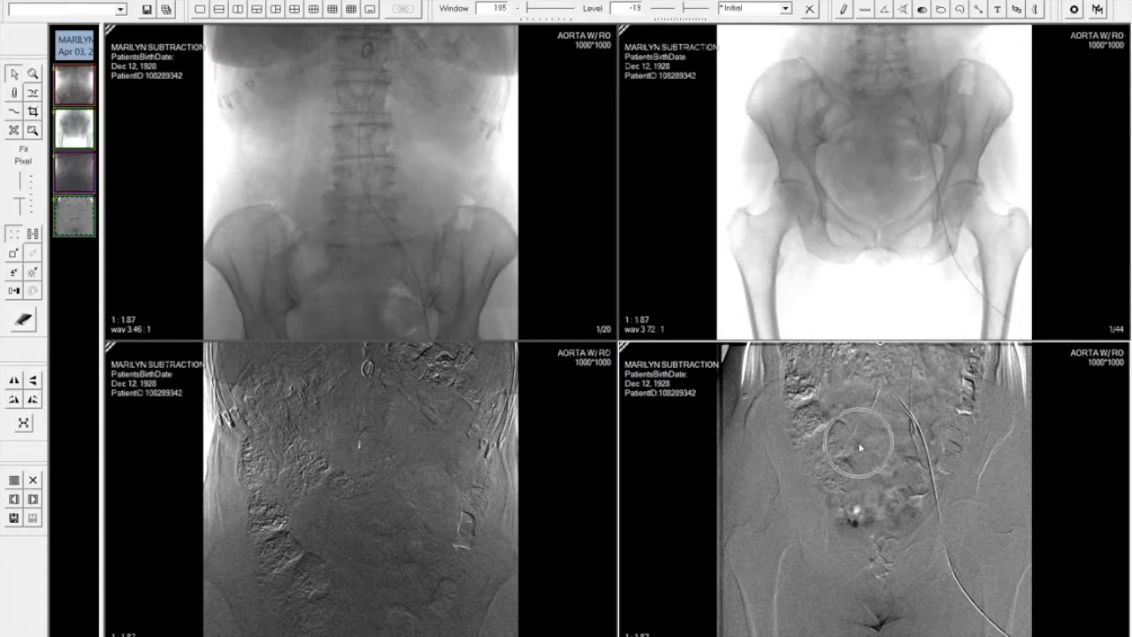
Step: Browse the original pelvis and leg series and settle on image 19 of 44
left_click(901, 95)
scroll(900, 95, "down", 5)
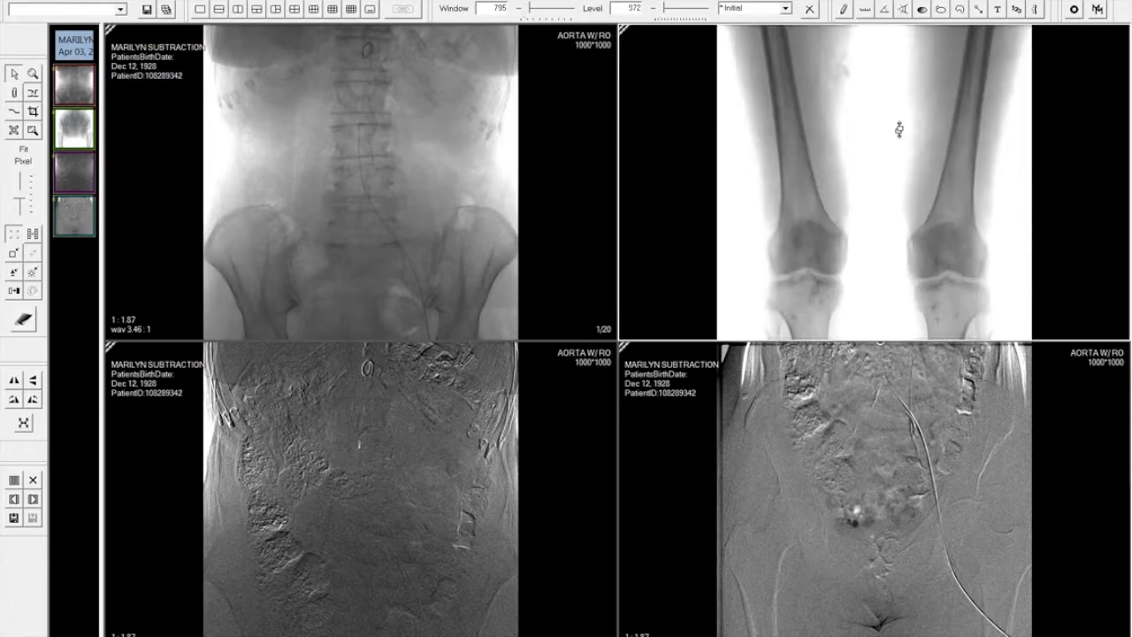
left_click_drag(899, 139, 895, 177)
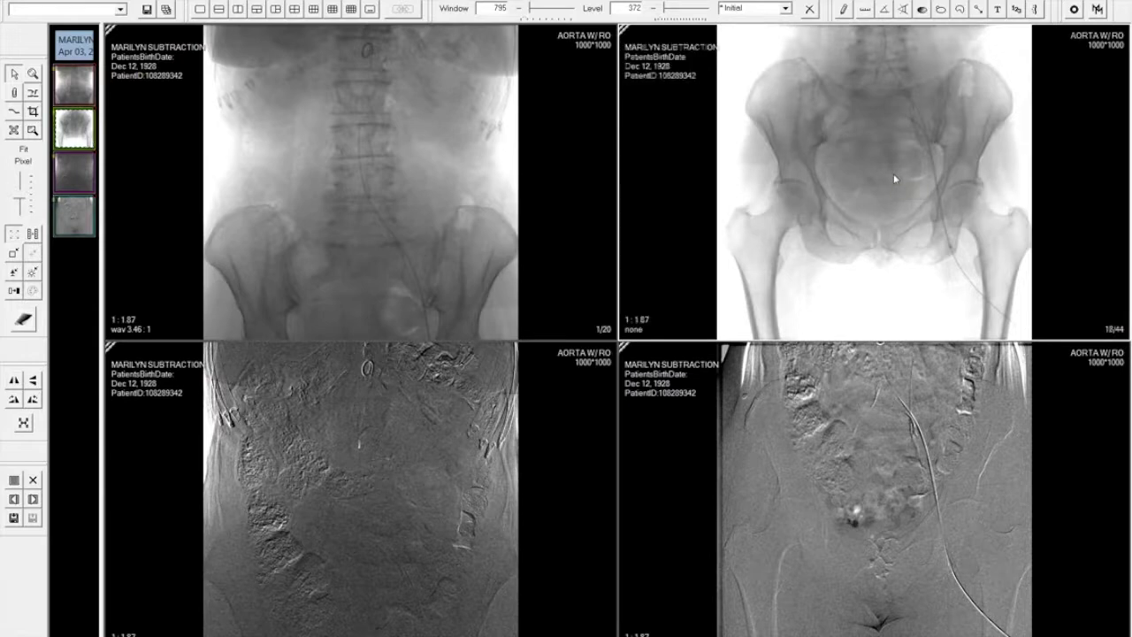
scroll(894, 178, "down", 1)
scroll(881, 62, "down", 1)
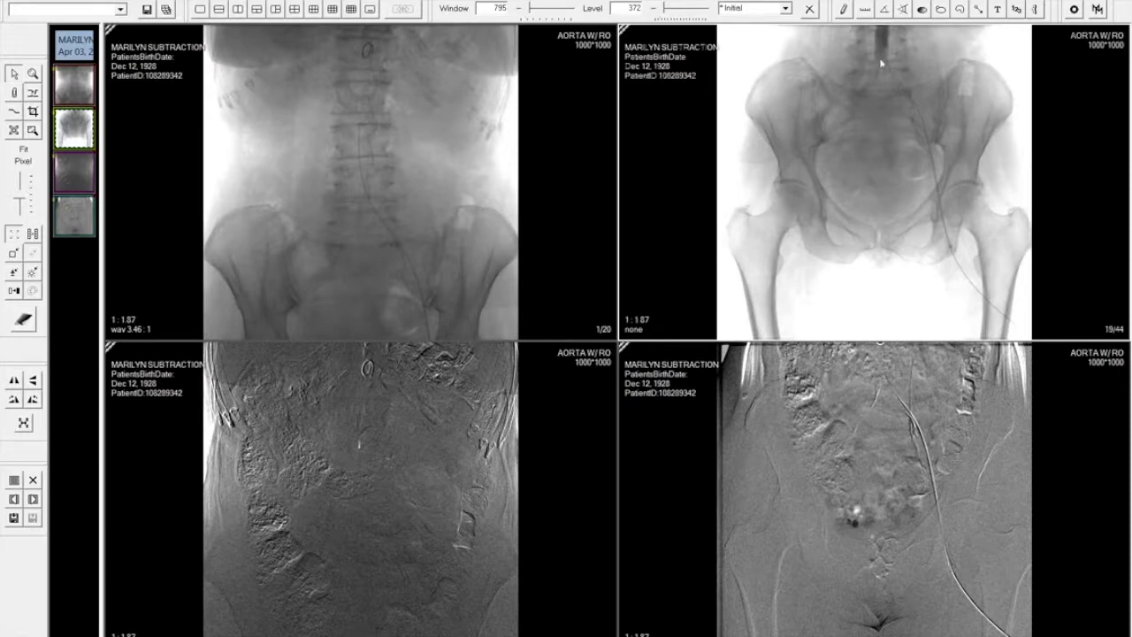
Step: Browse the subtracted pelvis and leg series to the frame matching the original's contrast-filled aorta
left_click(874, 437)
scroll(874, 437, "down", 2)
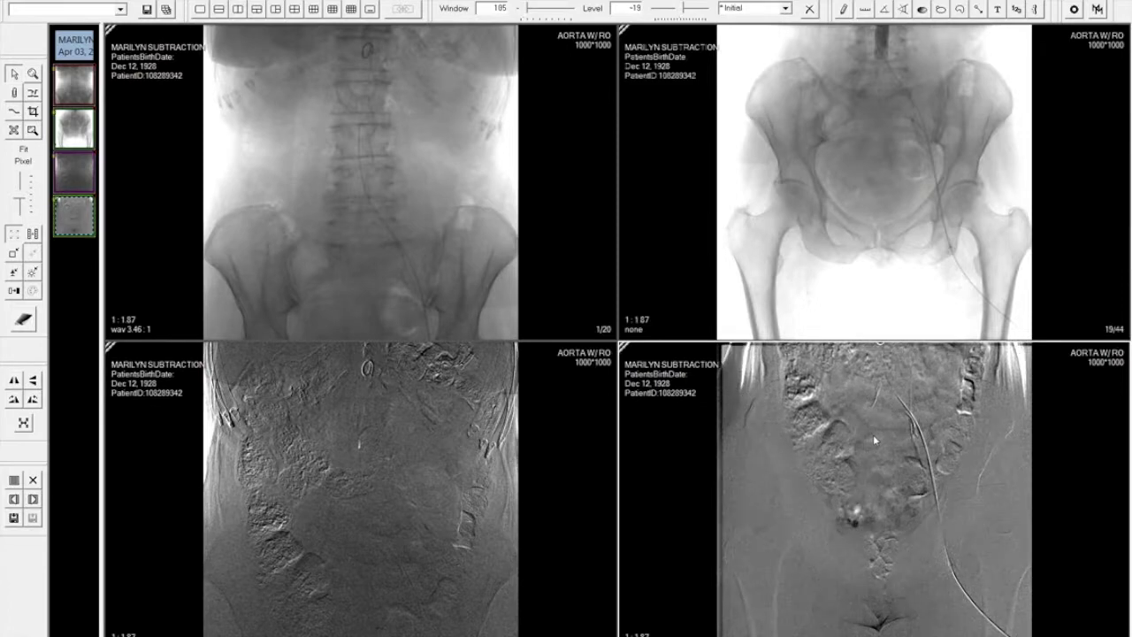
scroll(873, 434, "down", 1)
scroll(873, 434, "down", 1)
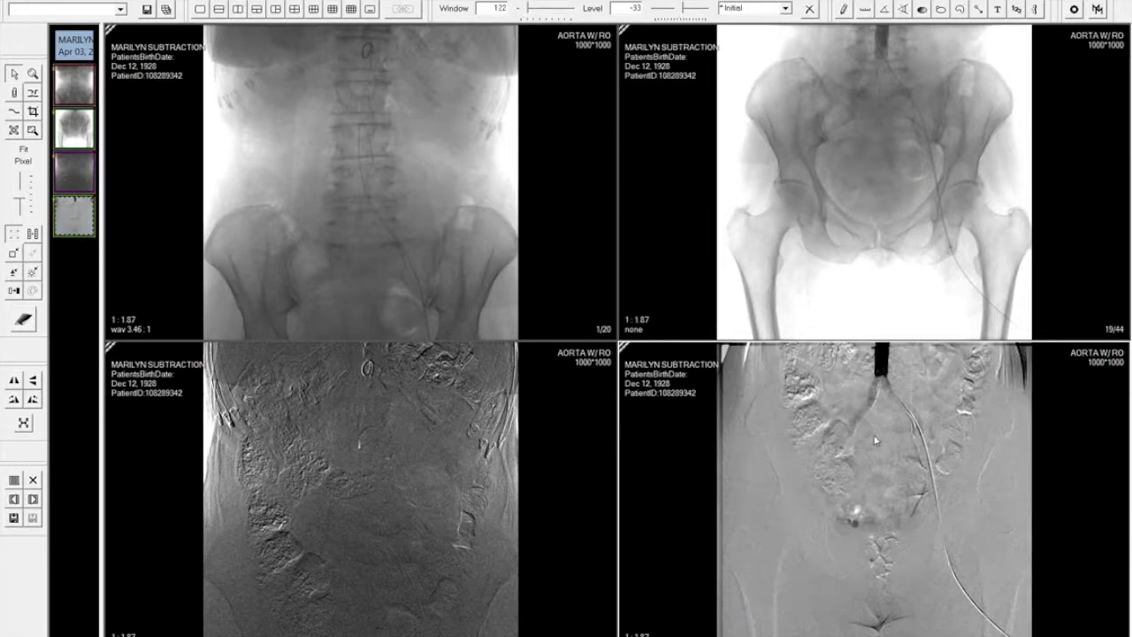
scroll(875, 434, "down", 1)
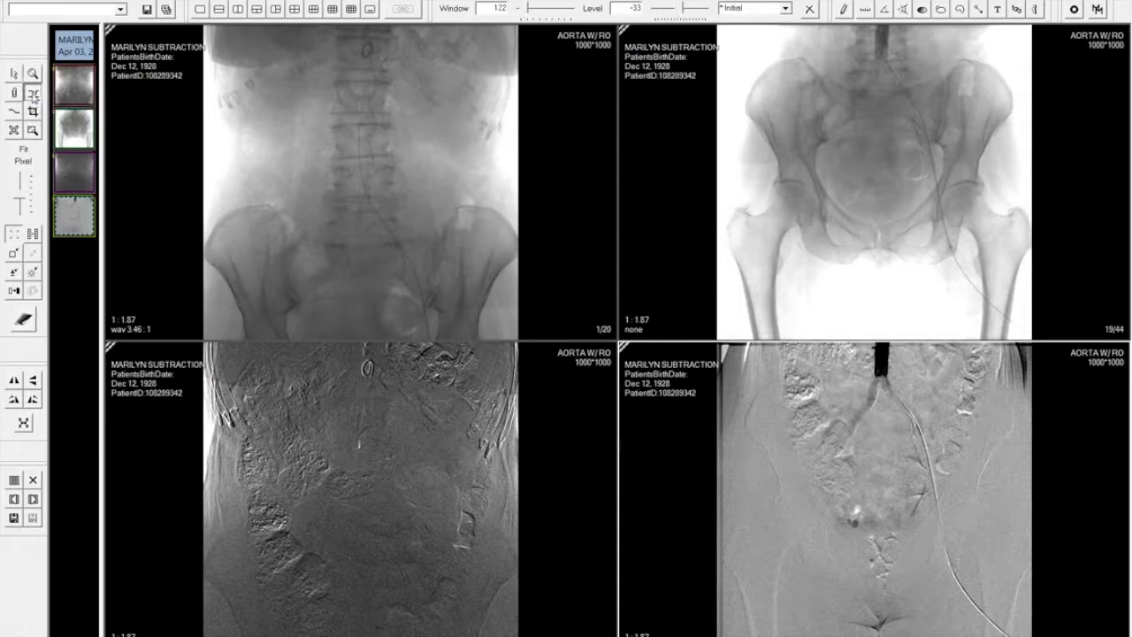
Step: Link the original and subtracted pelvis and leg series and browse them together to image 27 of 44
left_click(812, 210)
left_click(826, 418)
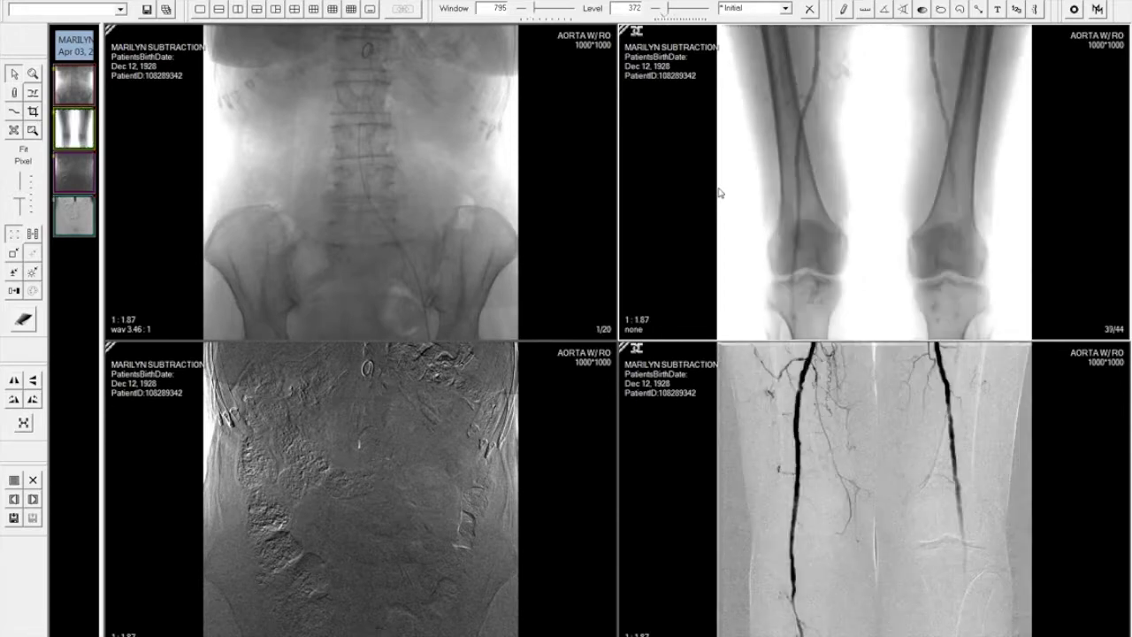
Step: Bring the original and subtracted abdominal series to matching frames at image 4 of 20 and link the two series
left_click(379, 433)
left_click_drag(379, 441, 401, 425)
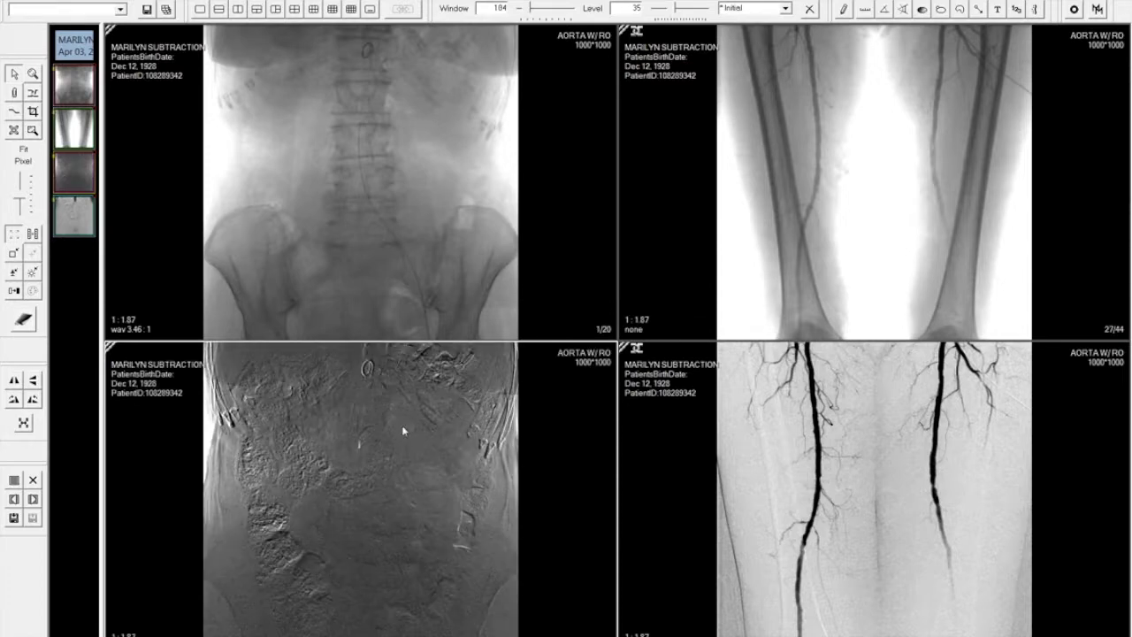
left_click(412, 150)
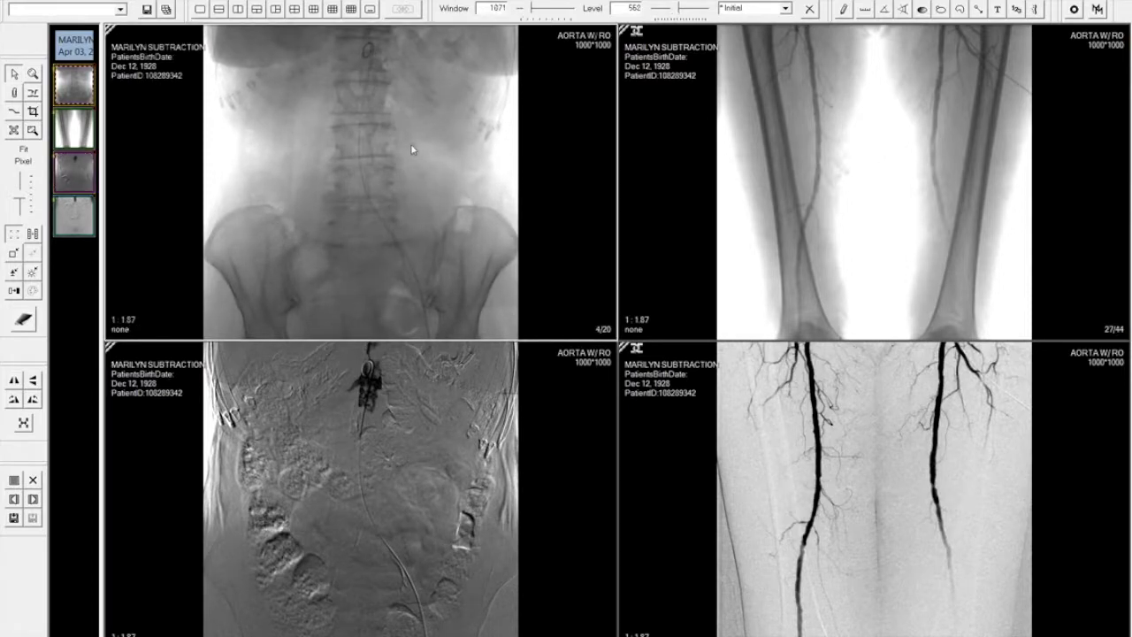
left_click(33, 92)
Step: Browse the linked original and subtracted abdominal series together up to image 17 of 20
scroll(457, 134, "down", 1)
scroll(457, 134, "down", 3)
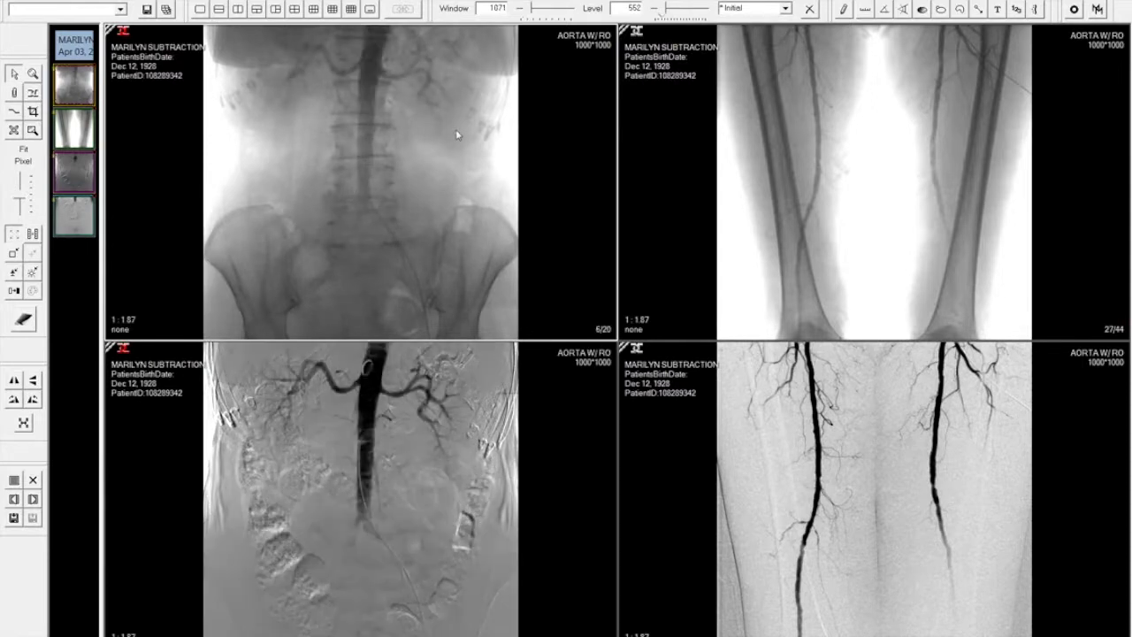
scroll(458, 134, "down", 1)
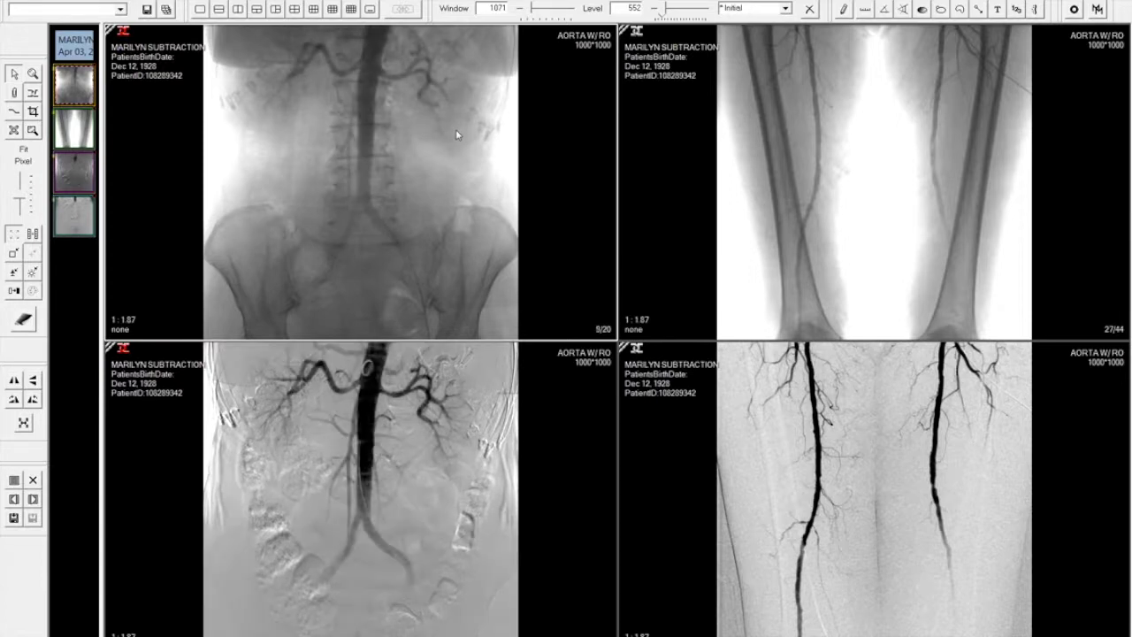
scroll(457, 135, "down", 1)
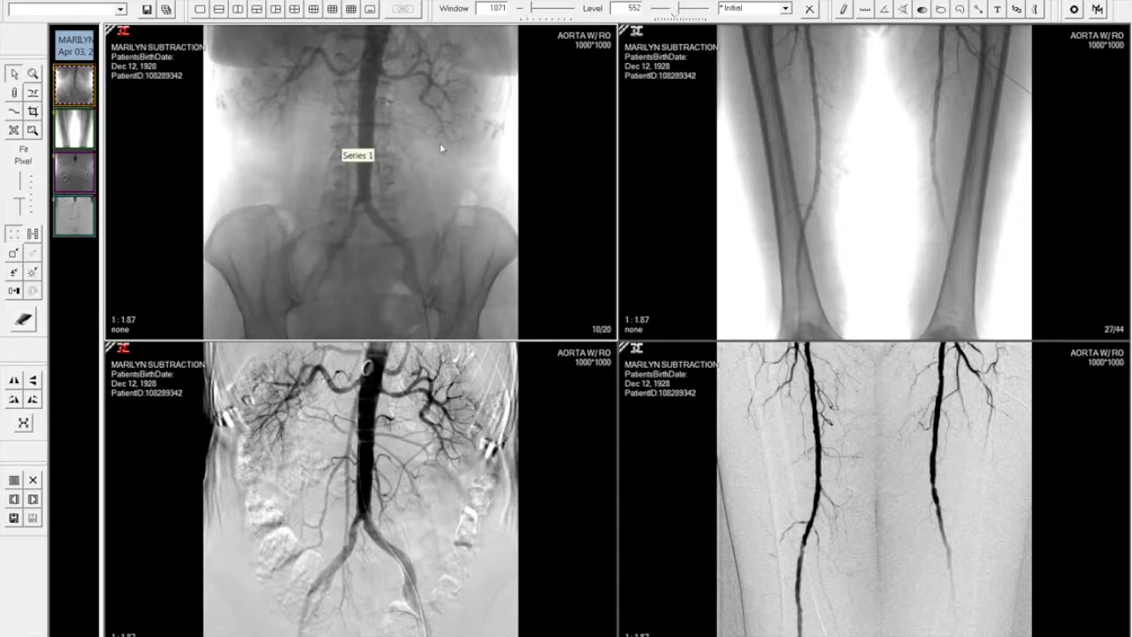
scroll(440, 147, "down", 1)
scroll(439, 143, "down", 3)
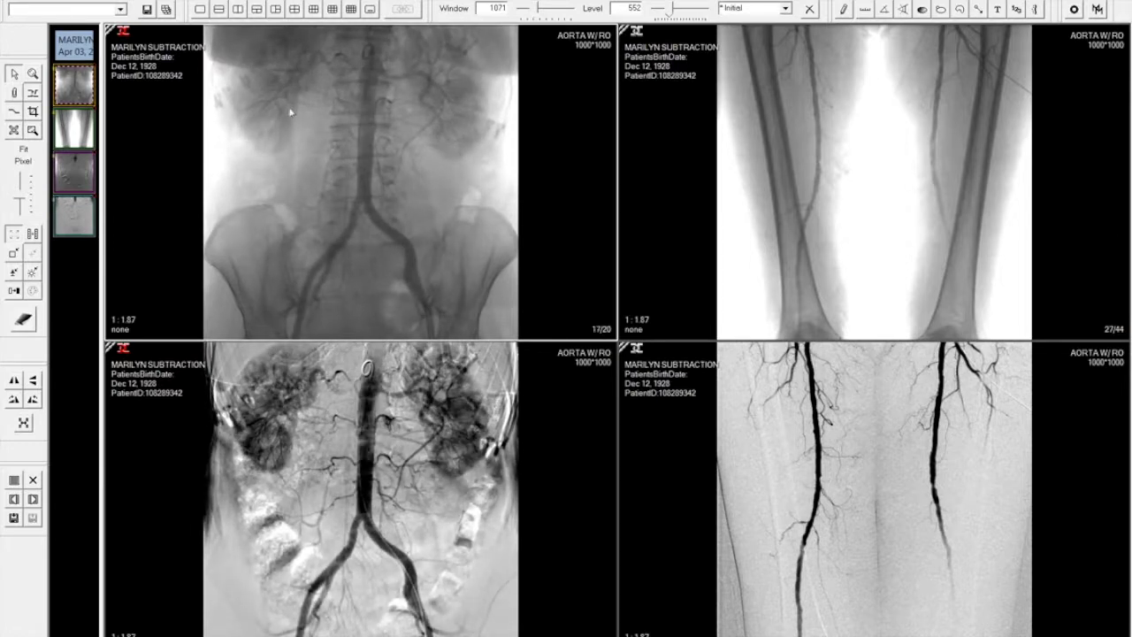
Step: Review the Automatic Mode and Display Notifications options in the Mask Subtraction configuration and close it
left_click(230, 1)
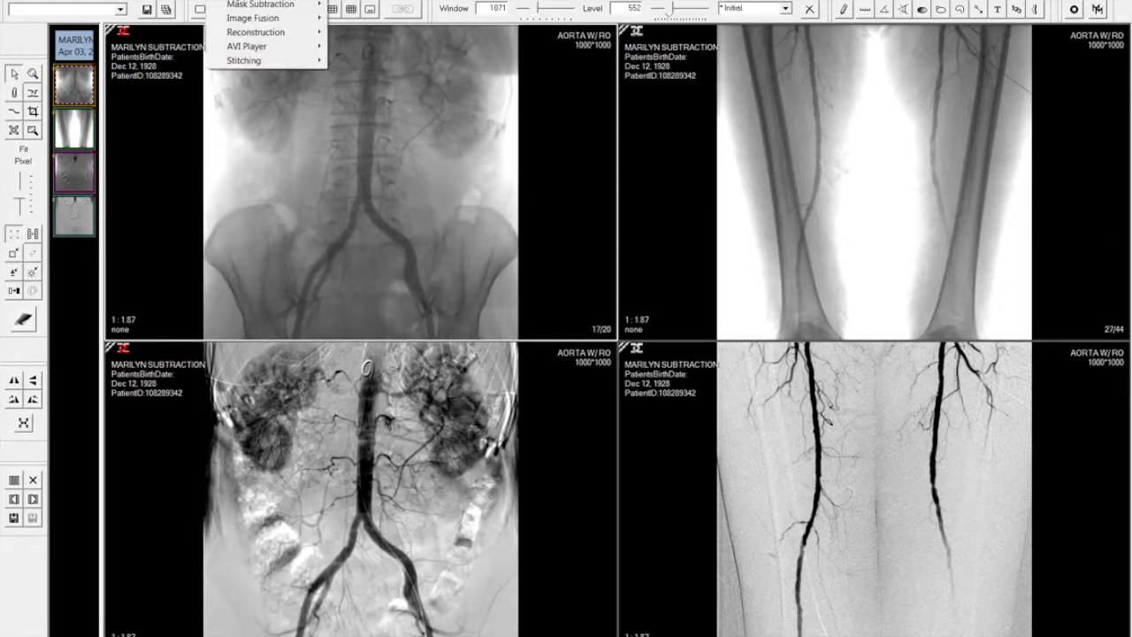
mouse_move(241, 4)
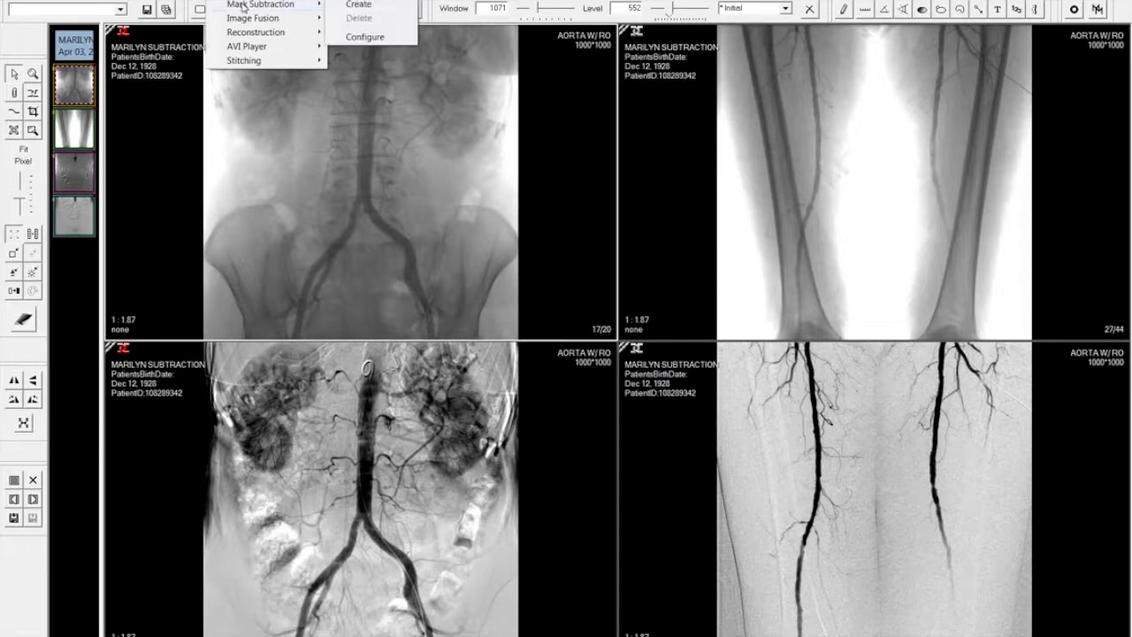
left_click(363, 38)
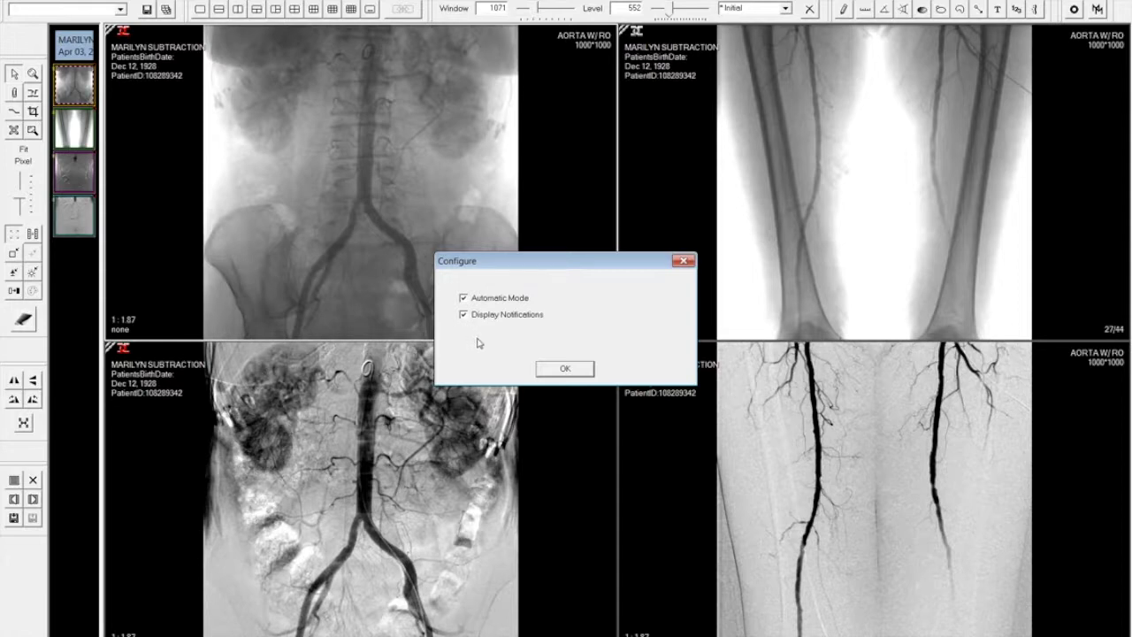
left_click(546, 370)
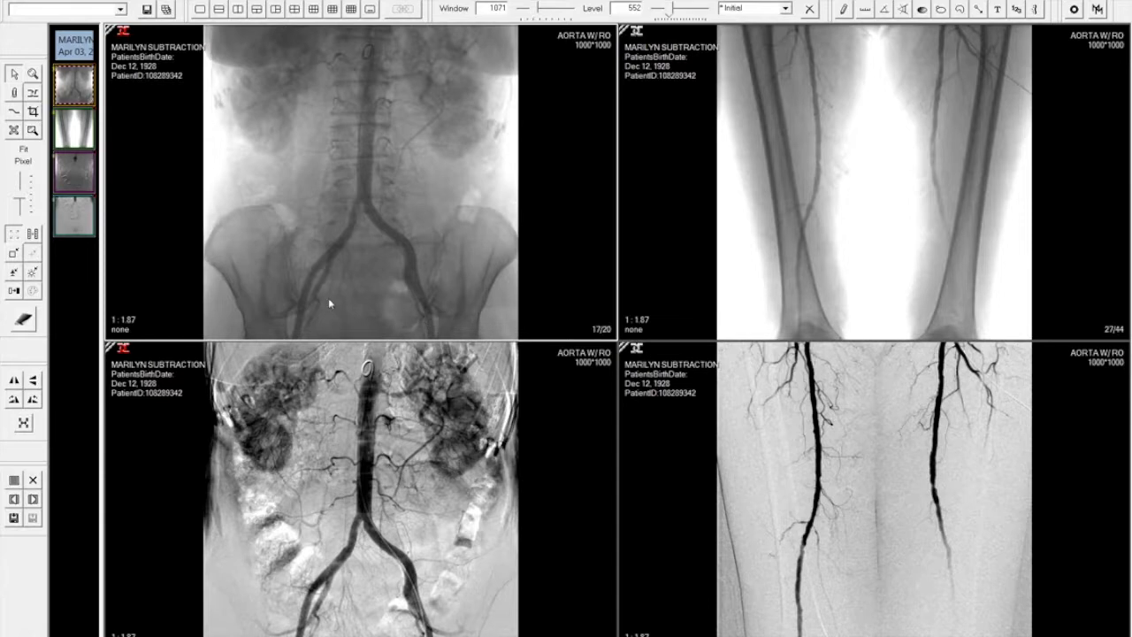
Step: Open the next study, the cardiac echo, and play its first series as a cine loop
left_click(34, 503)
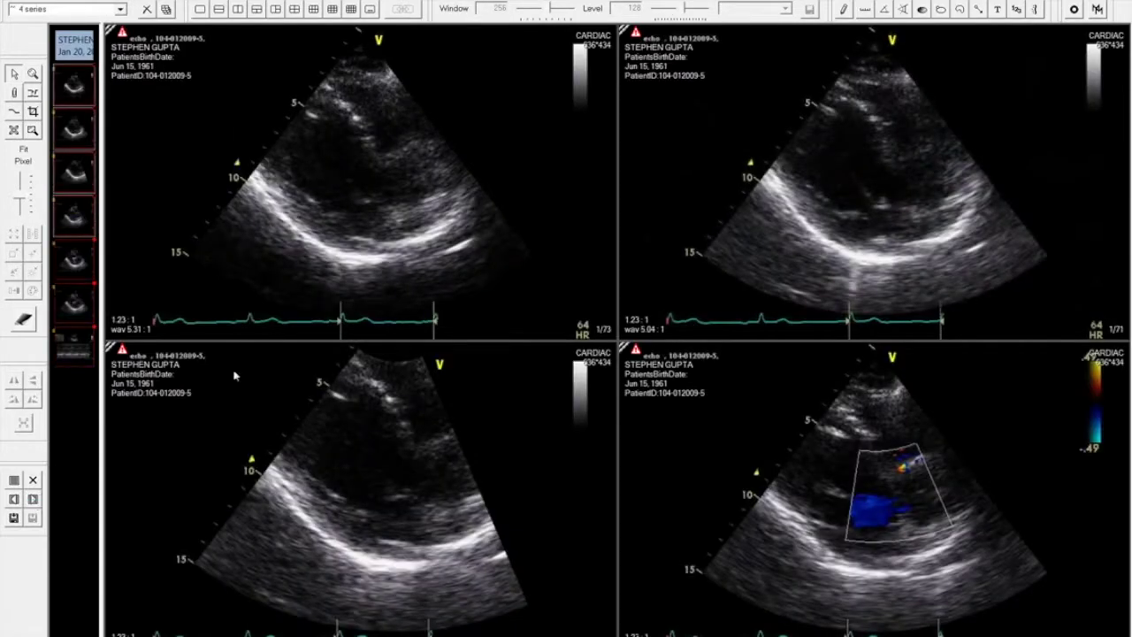
left_click(385, 147)
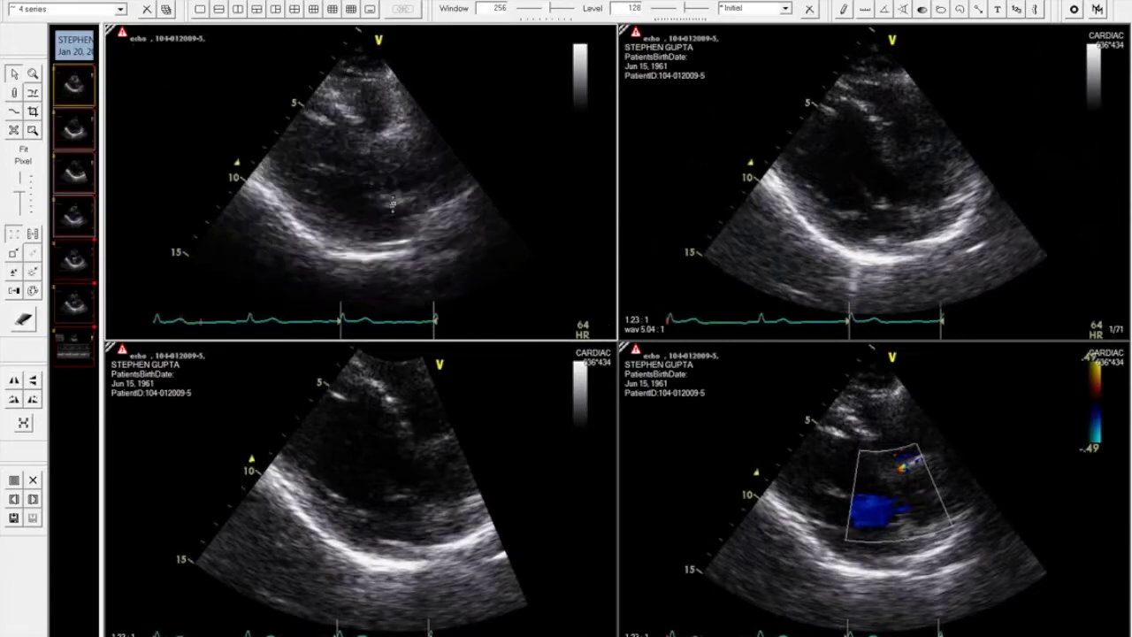
left_click(381, 192)
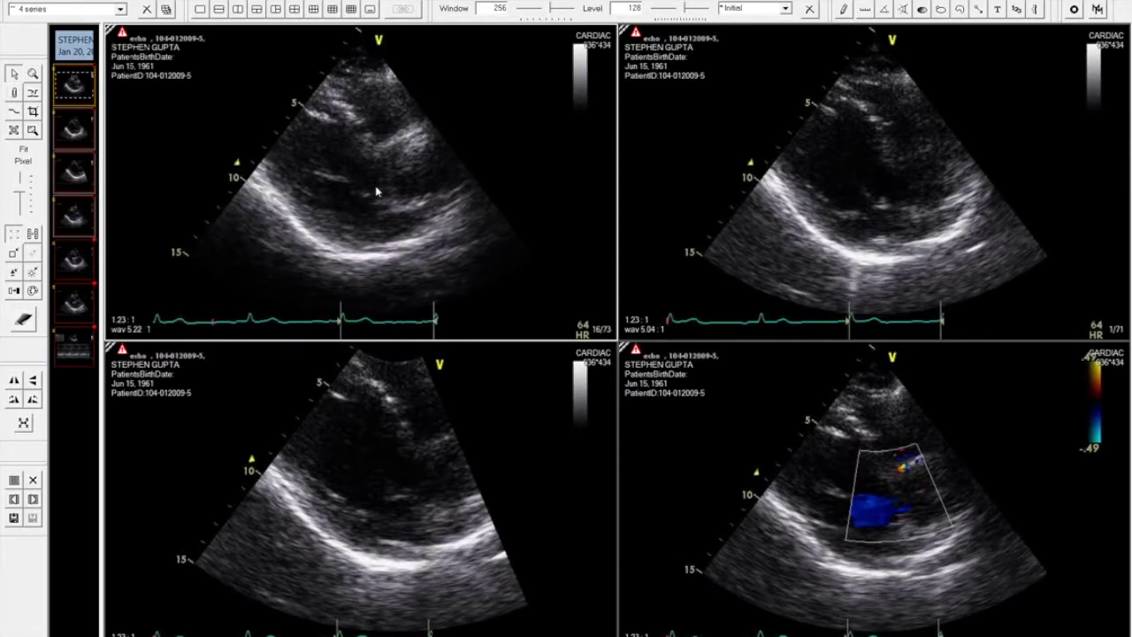
right_click(358, 187)
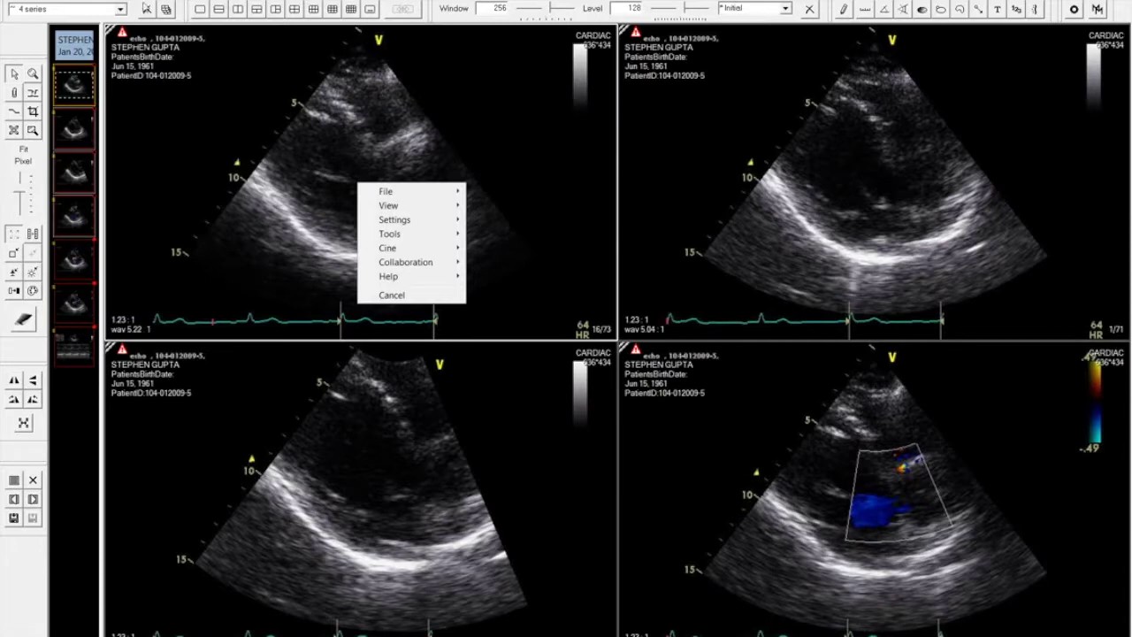
left_click(144, 1)
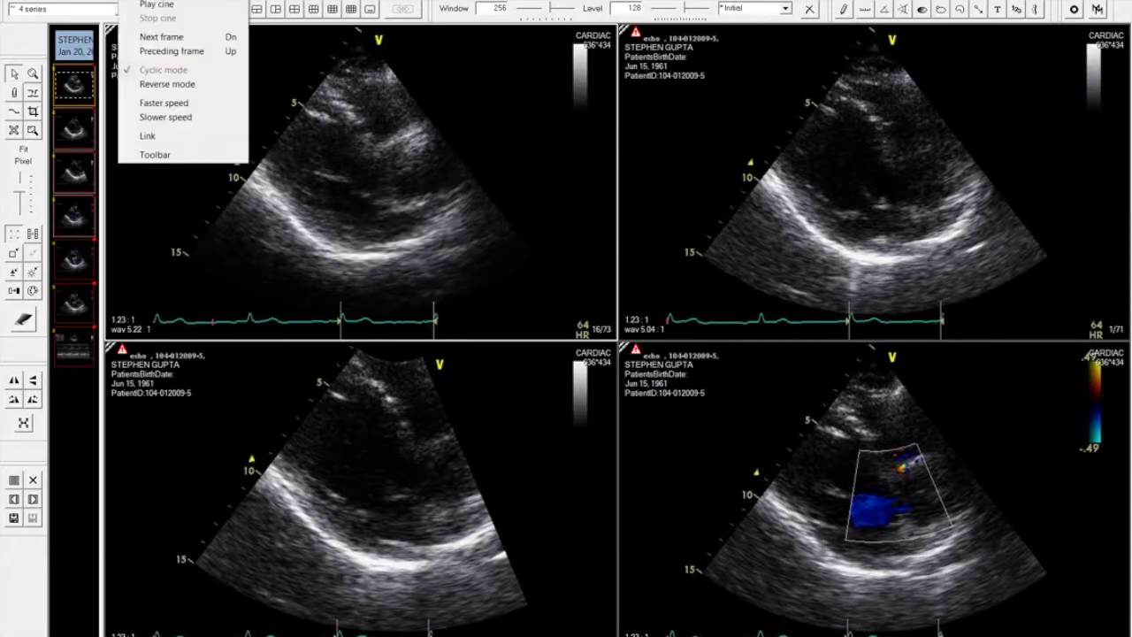
left_click(151, 4)
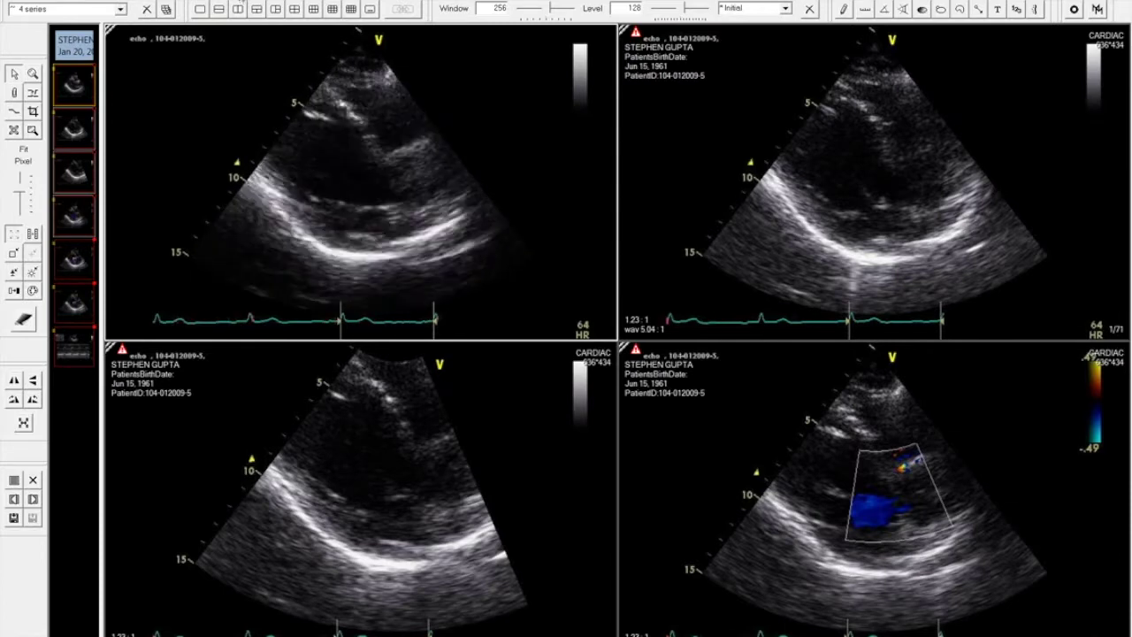
Step: Create an AVI Player clip from the first echo series at a frame rate of 25 fps
left_click(216, 0)
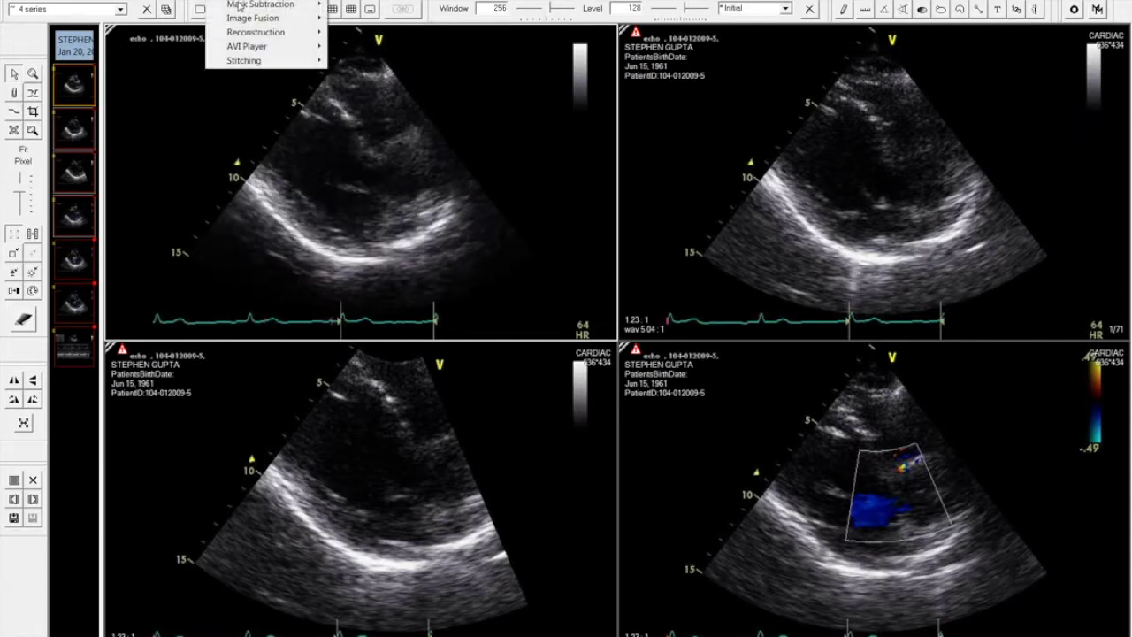
mouse_move(249, 49)
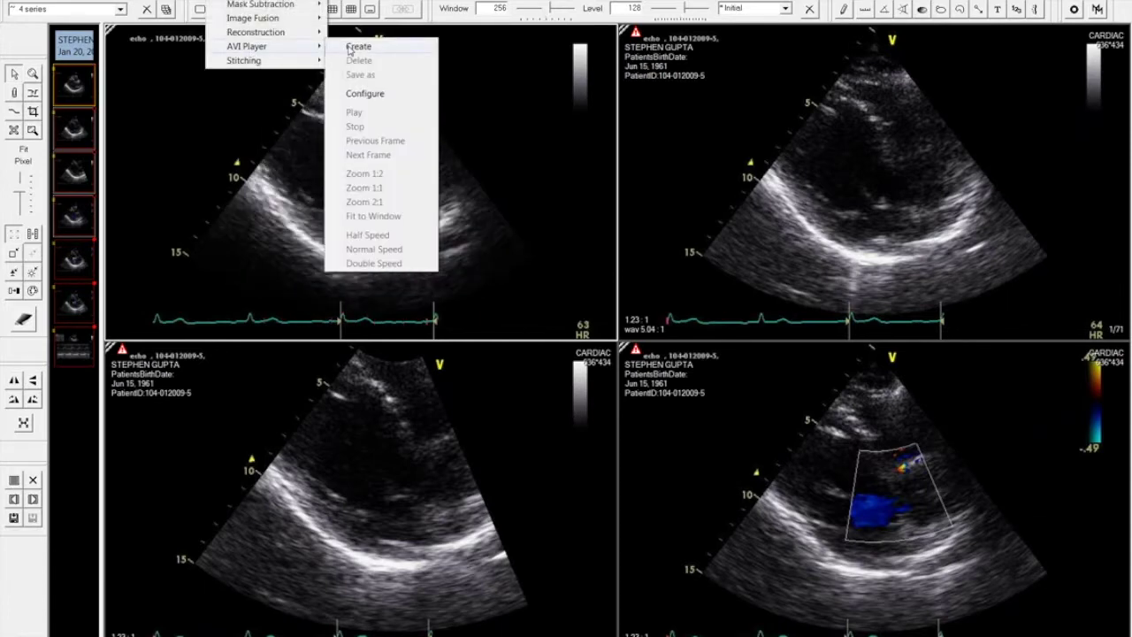
left_click(350, 48)
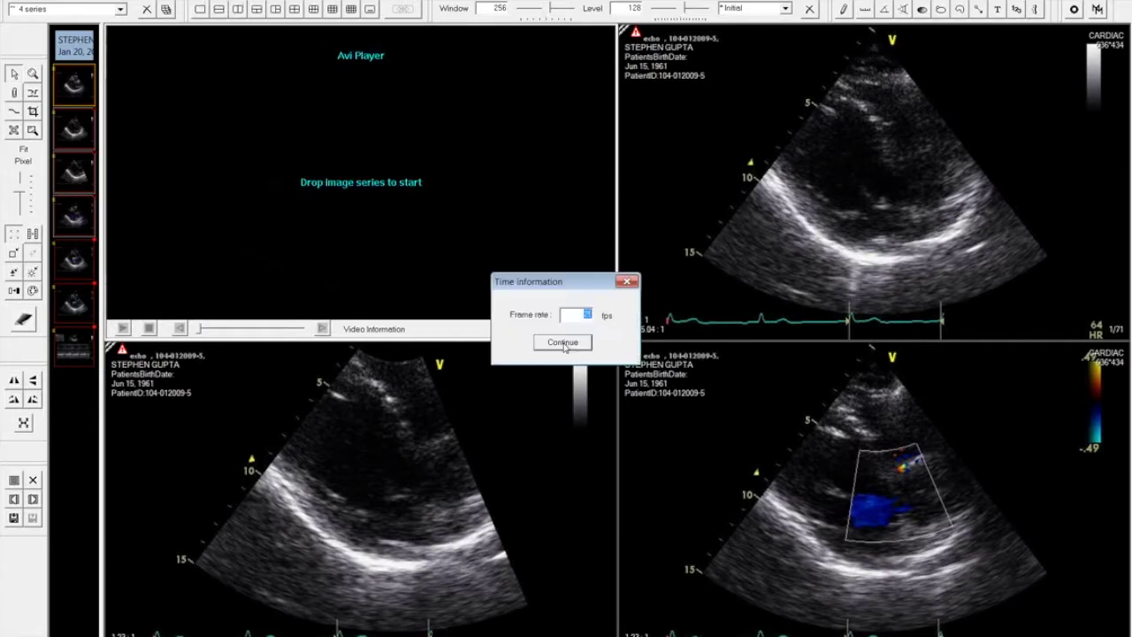
left_click_drag(589, 289, 386, 237)
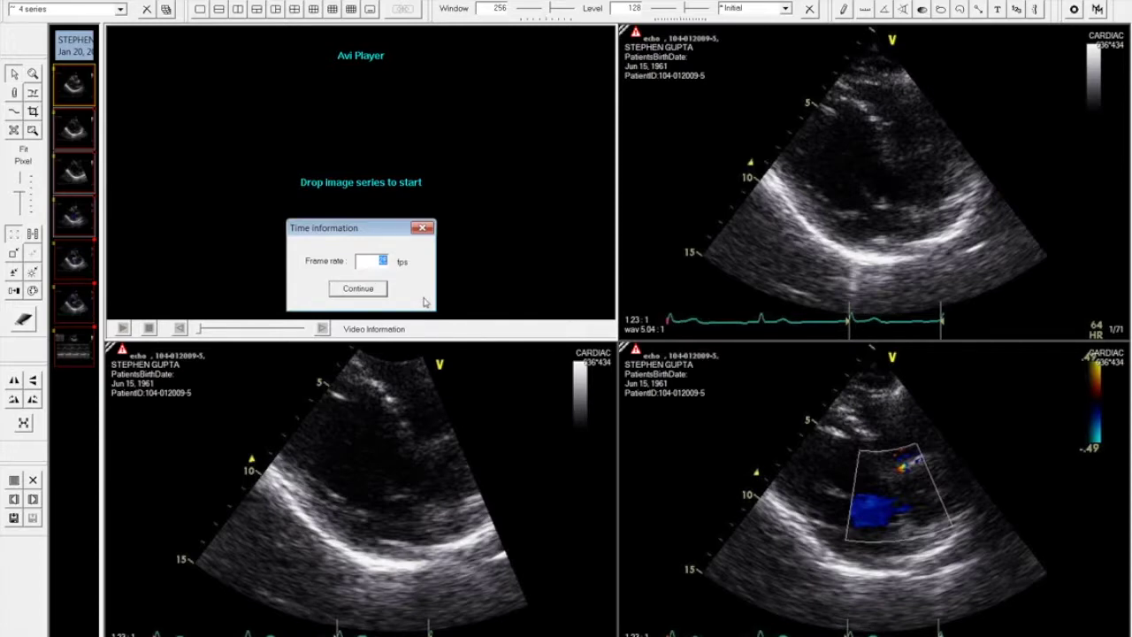
left_click(357, 289)
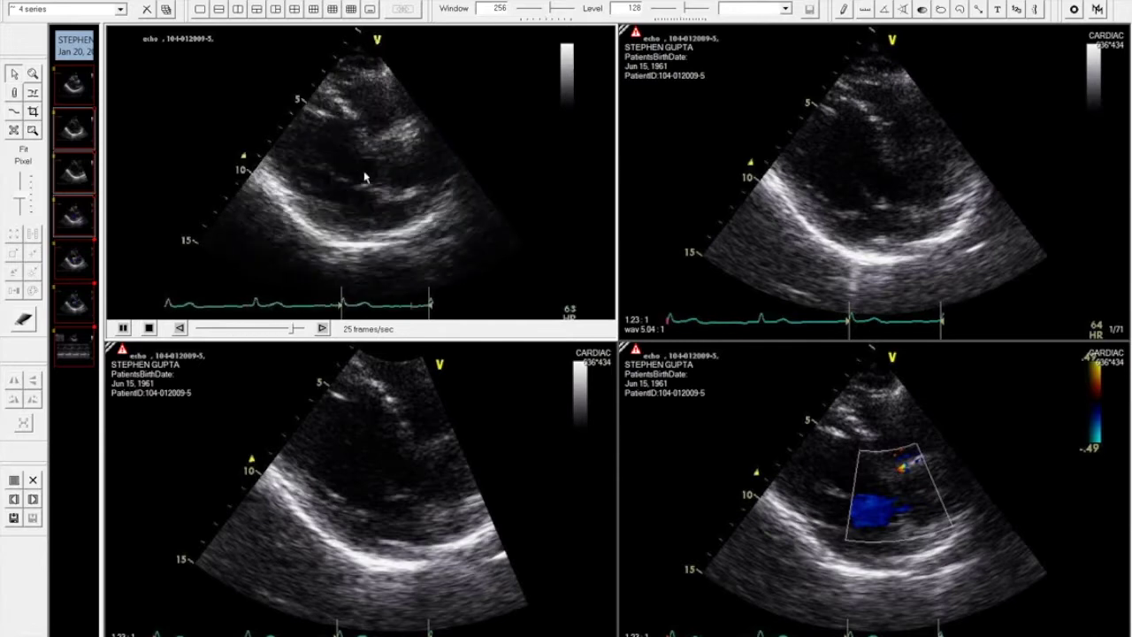
Step: Examine the AVI clip's save options and available video file types without saving a file
right_click(365, 177)
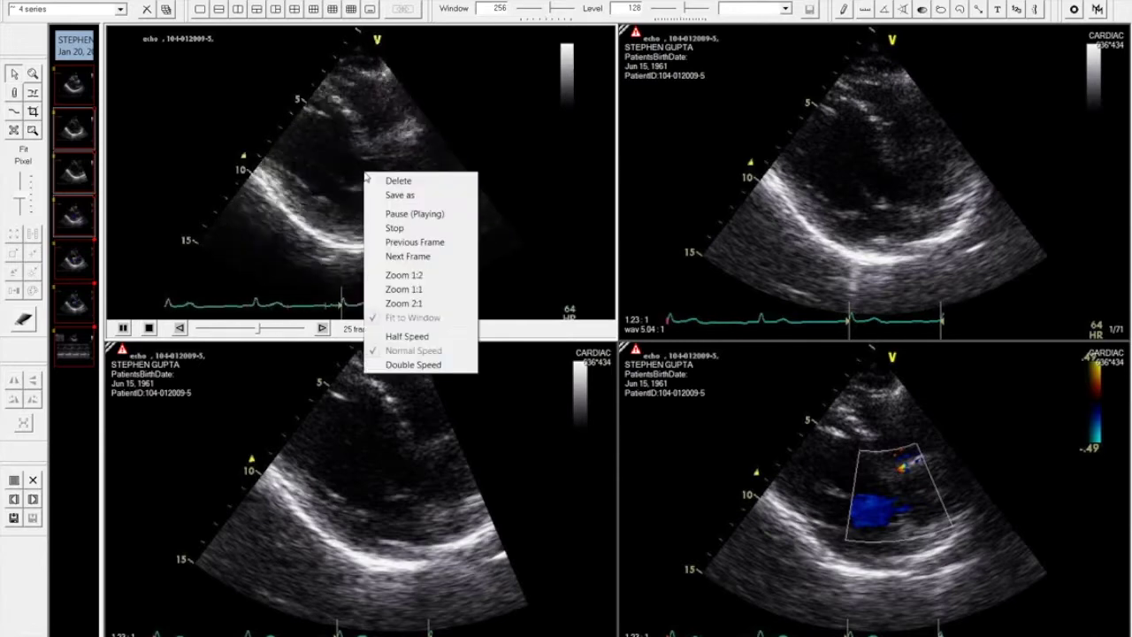
left_click(409, 196)
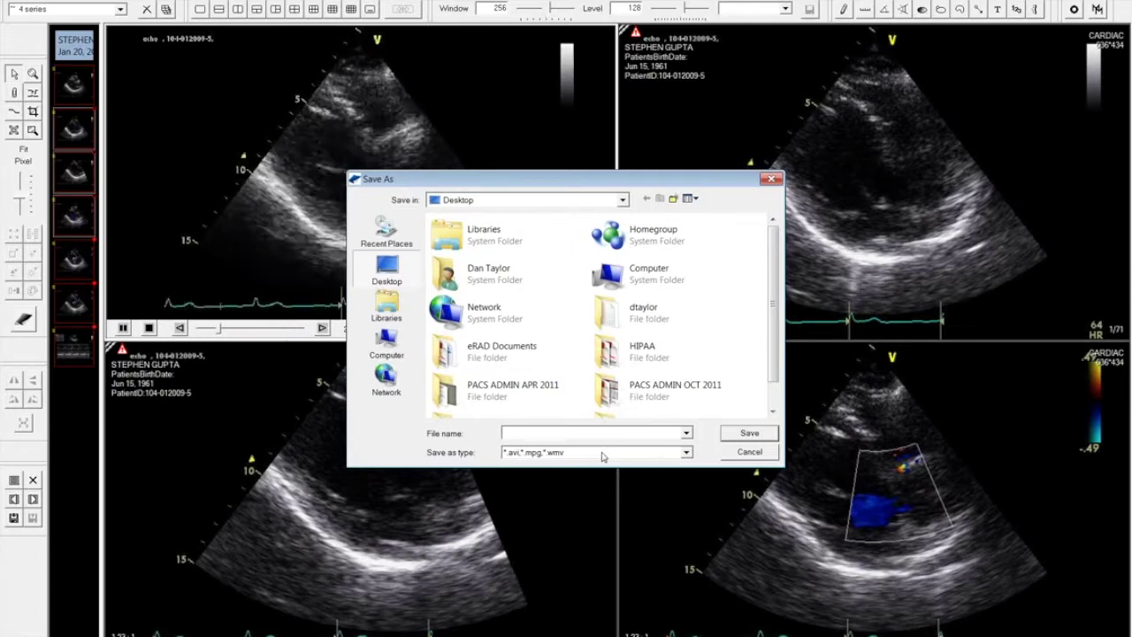
left_click(750, 452)
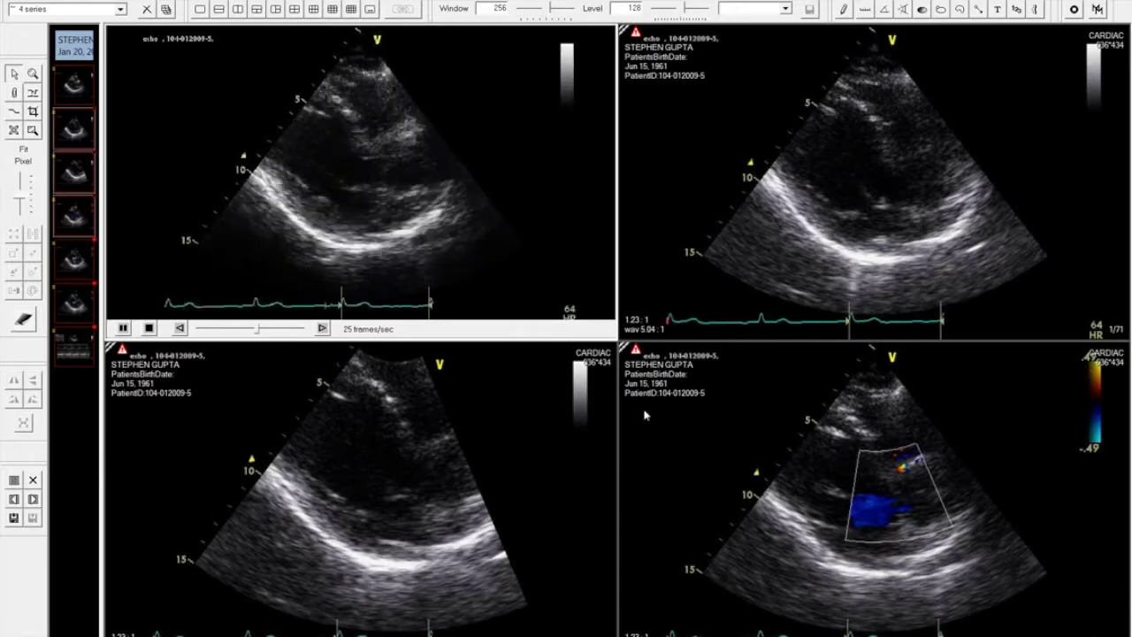
Step: Open the next study, the whole spine, and show its separate images beside the stitched full-spine image in a two-pane layout
left_click(33, 500)
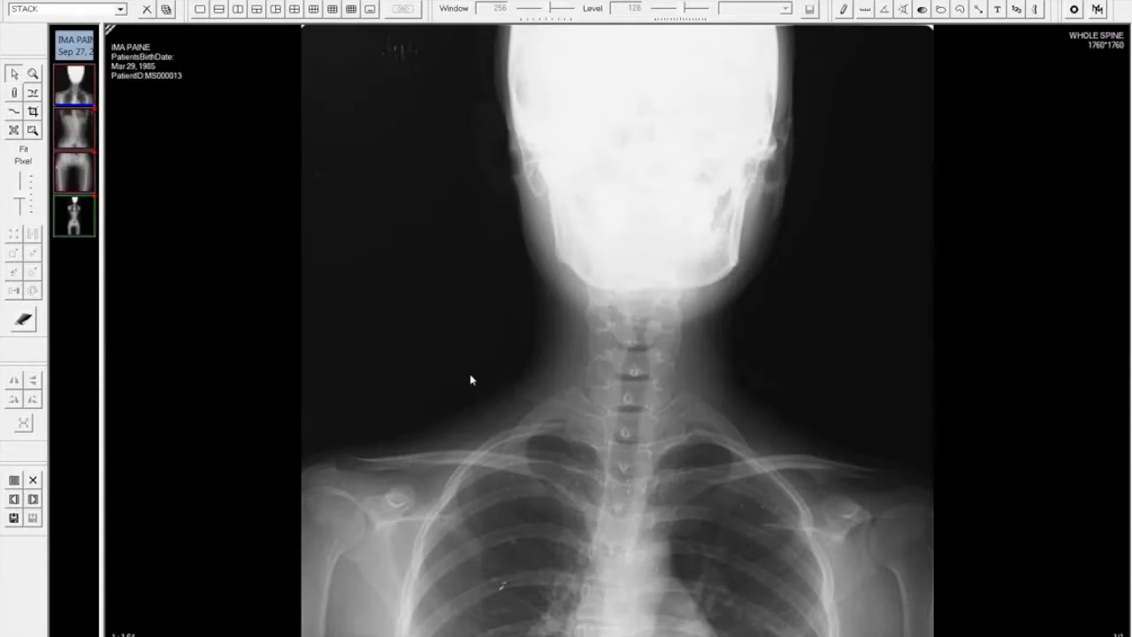
left_click(239, 10)
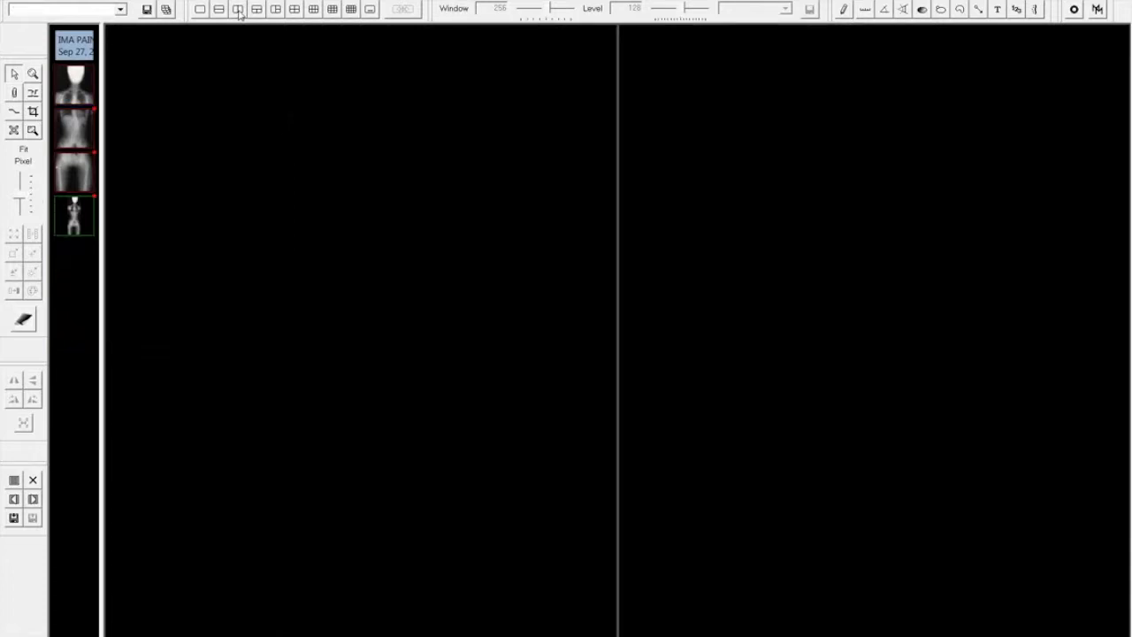
left_click(79, 51)
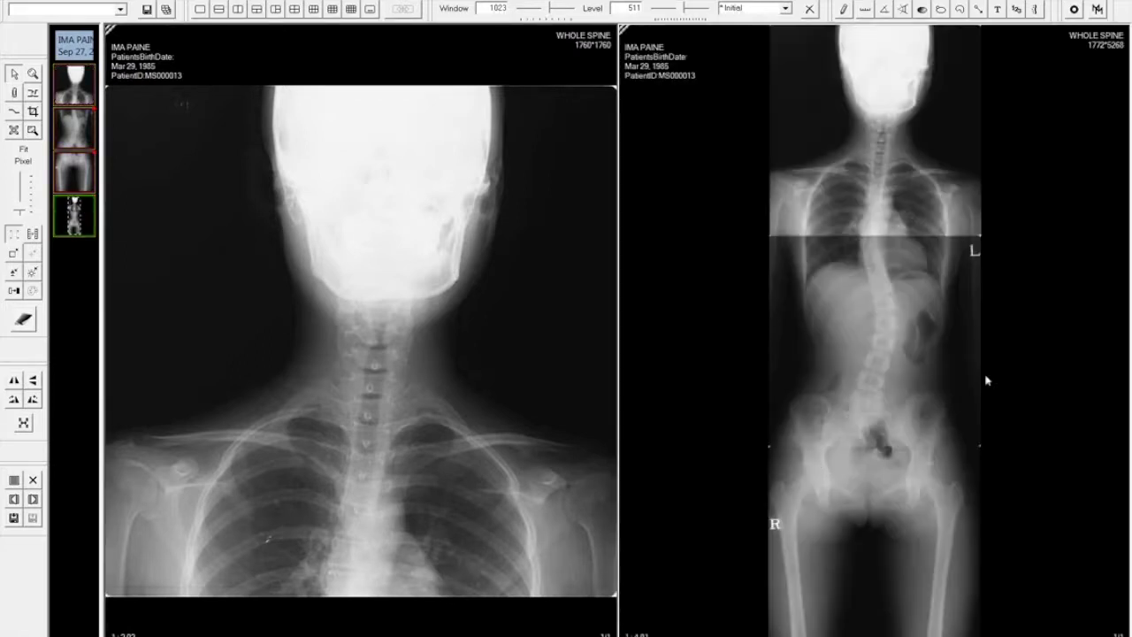
Step: Browse the separate spine images and compare them with the stitched full-spine image
scroll(377, 271, "down", 1)
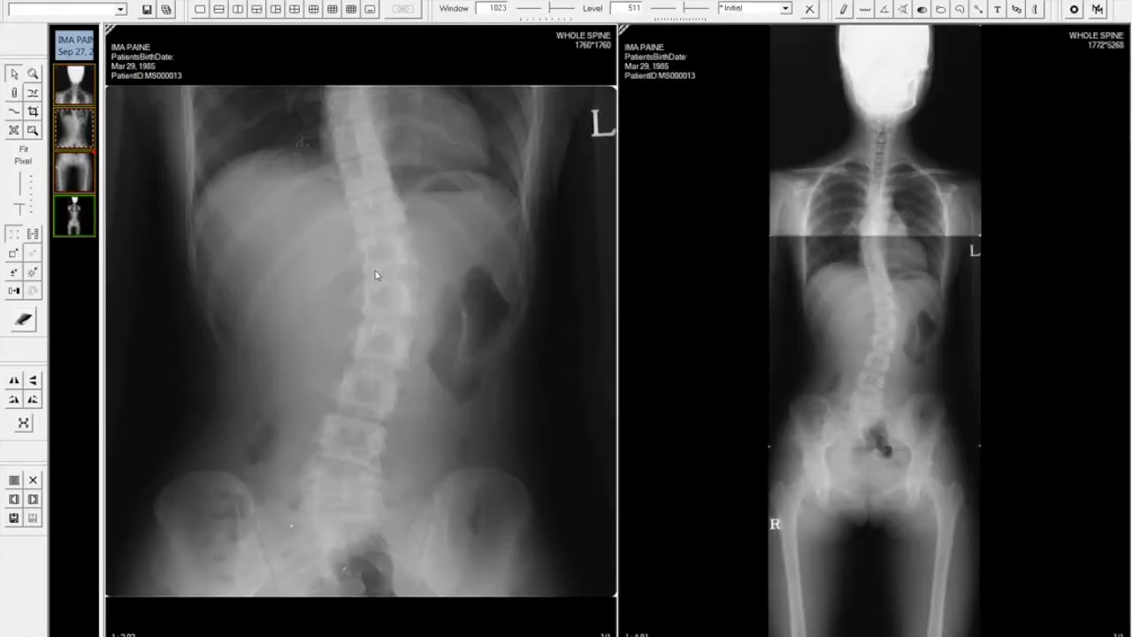
scroll(377, 274, "down", 1)
scroll(376, 274, "up", 2)
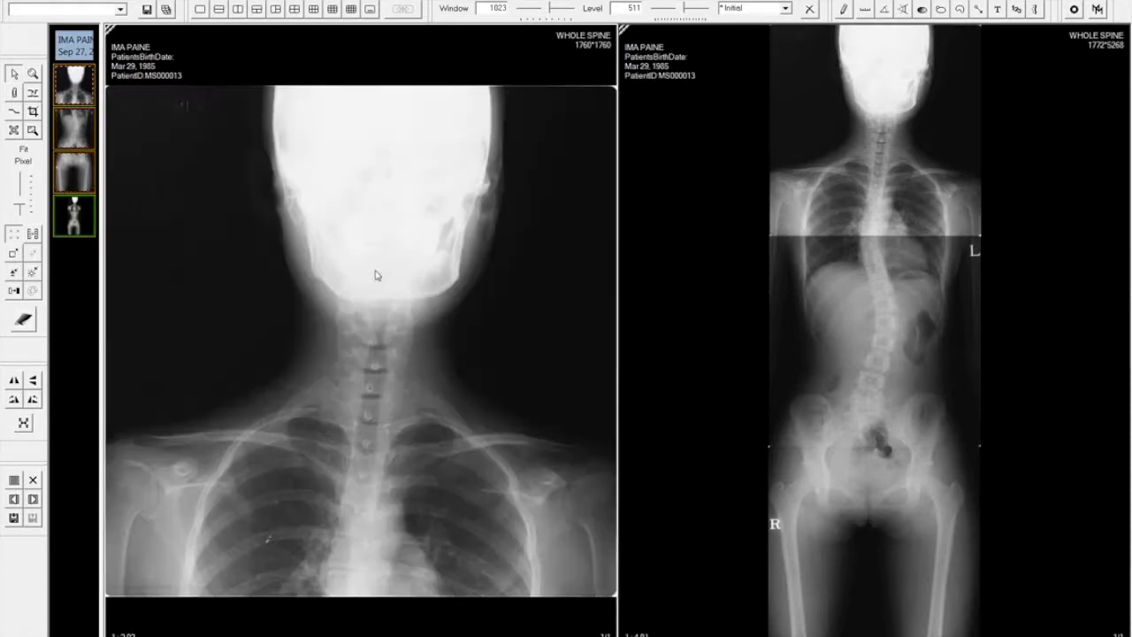
left_click(838, 325)
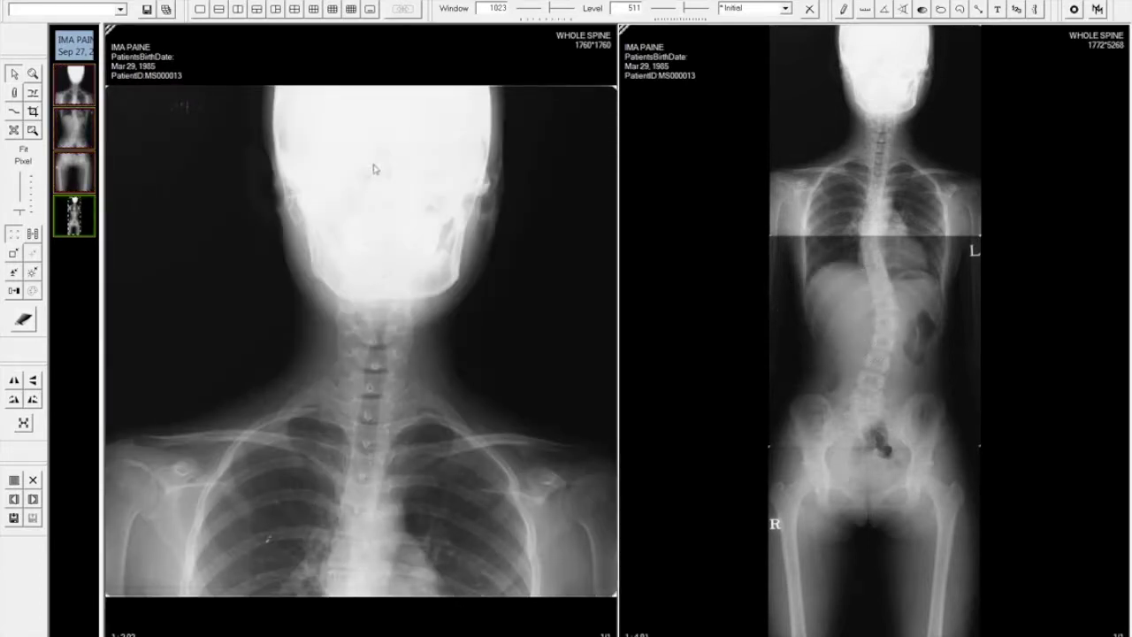
Step: Show the head-and-chest image alone in a single-pane layout and create a stitching from it
left_click(202, 12)
left_click_drag(84, 88, 433, 190)
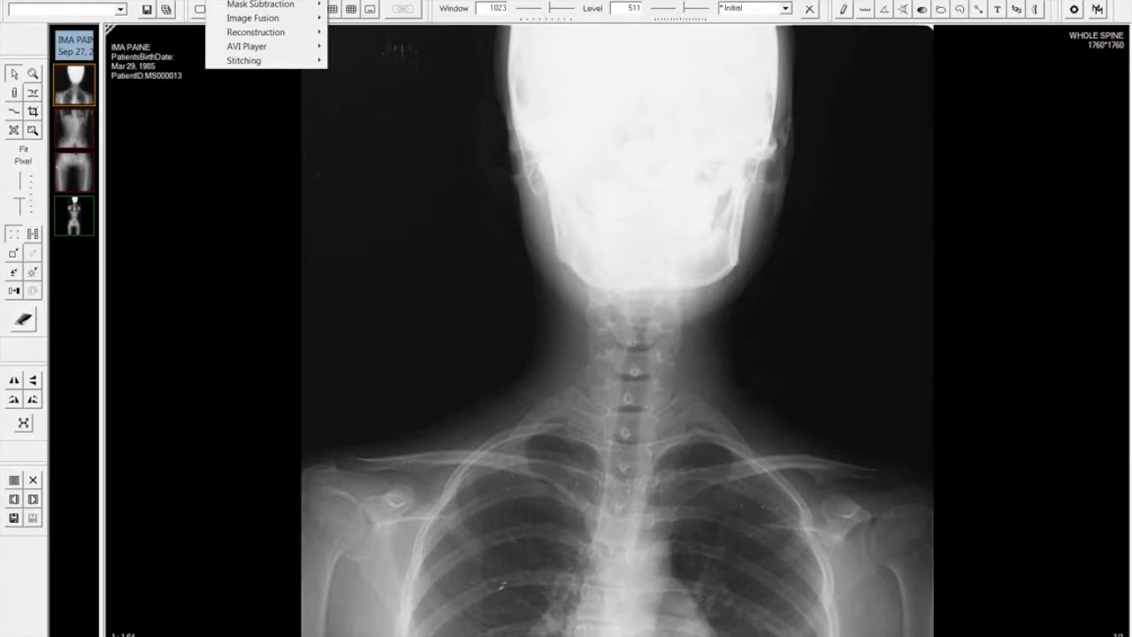
mouse_move(252, 61)
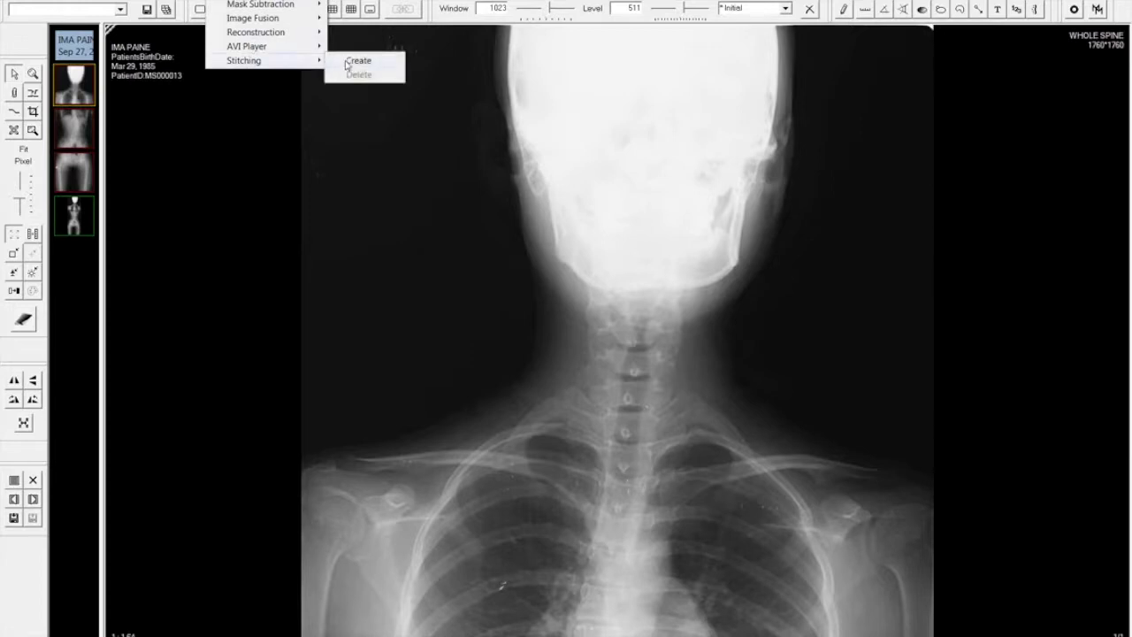
left_click(348, 65)
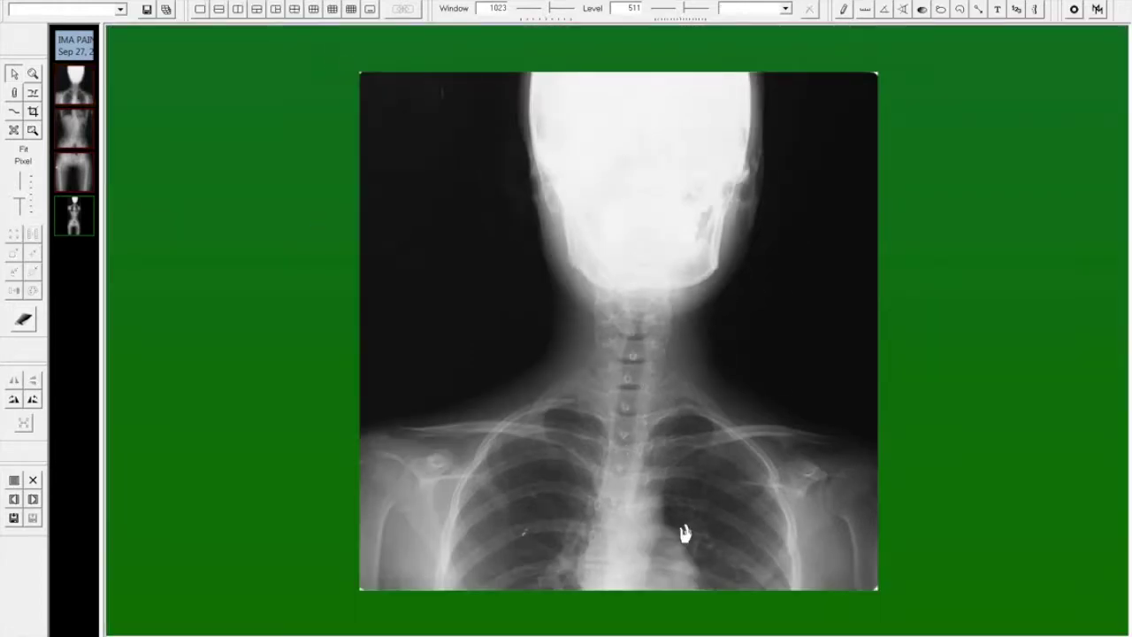
Step: Move the head-and-chest image upward in the stitching area to leave room beneath it
left_click_drag(678, 528, 691, 444)
left_click_drag(666, 194, 649, 210)
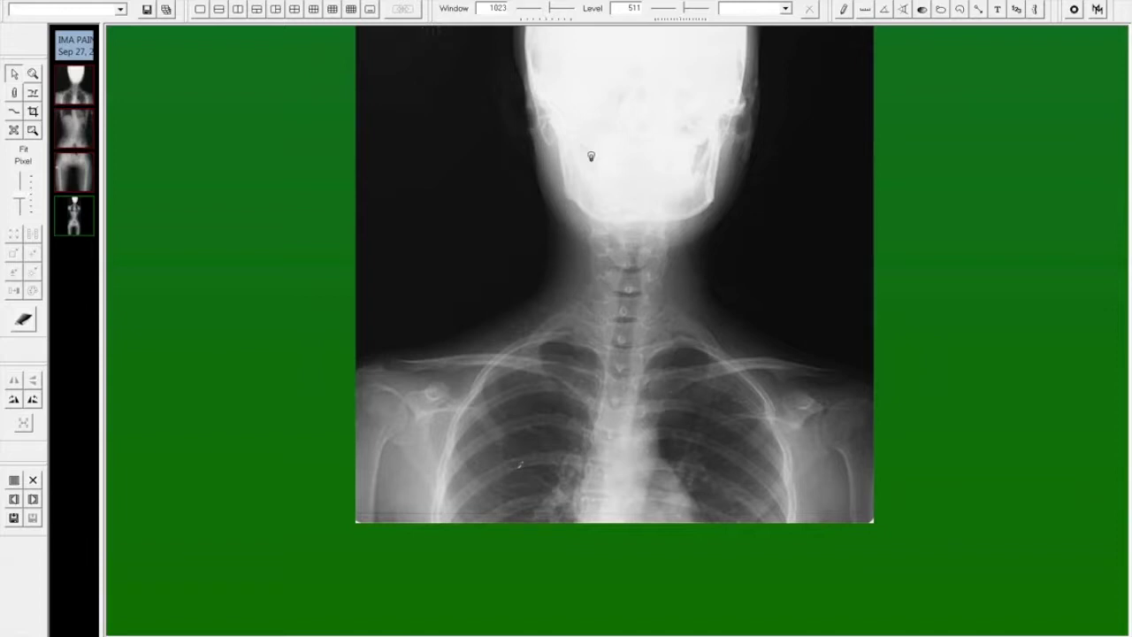
left_click_drag(599, 164, 637, 149)
scroll(624, 353, "down", 3)
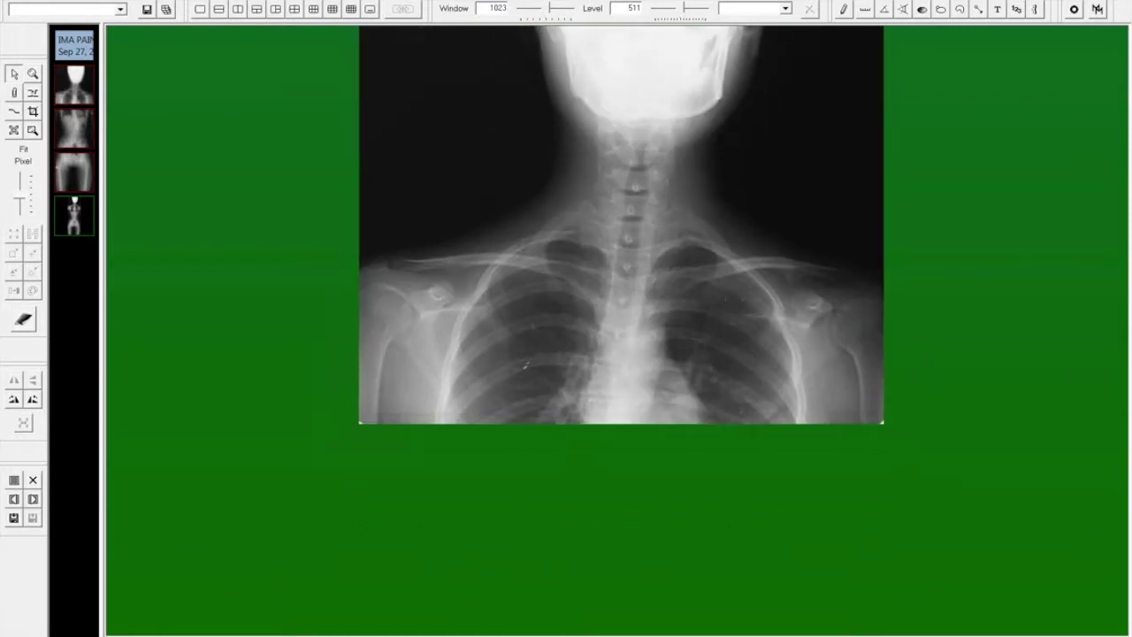
Step: Add the abdomen image to the stitching and place it roughly in line just below the chest image
left_click(76, 135)
left_click_drag(76, 135, 651, 557)
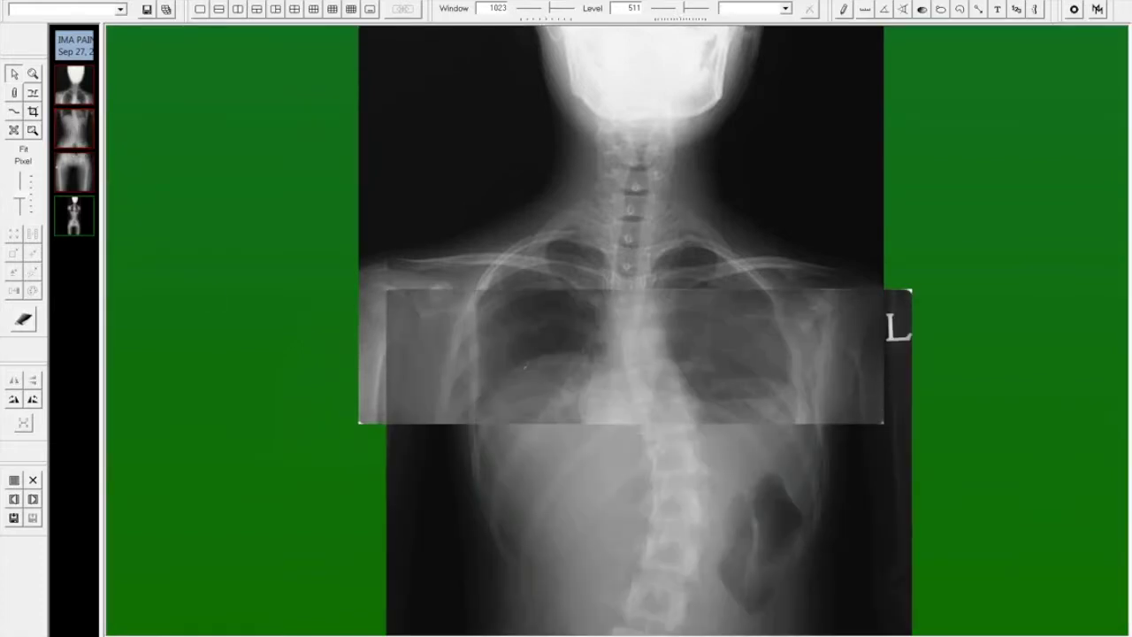
left_click_drag(664, 200, 655, 129)
left_click_drag(641, 182, 652, 151)
left_click_drag(687, 450, 664, 492)
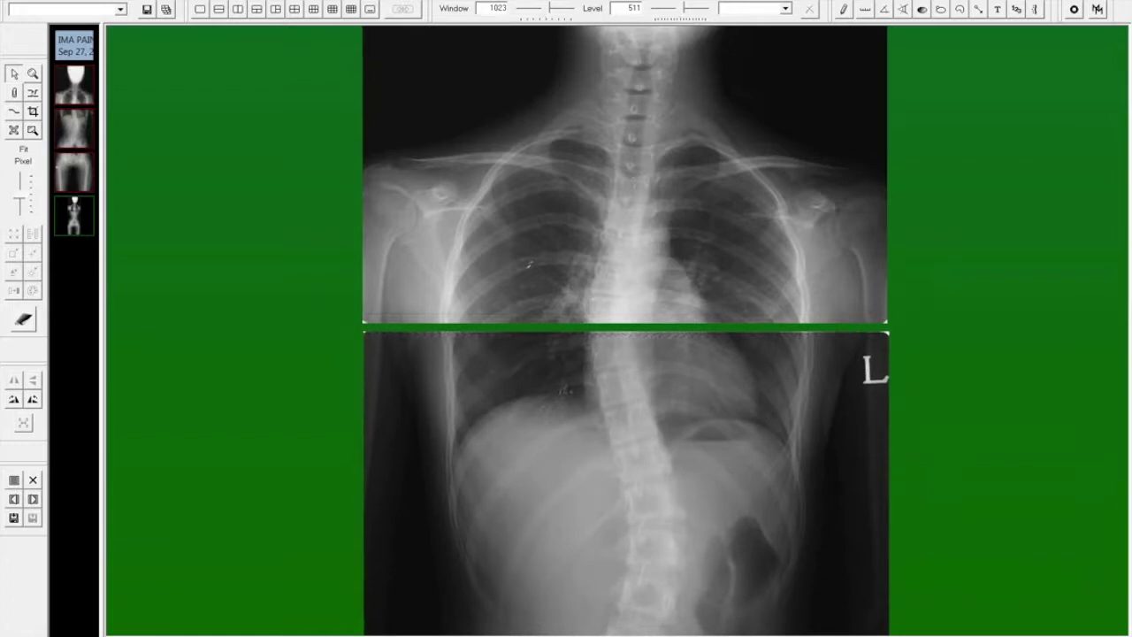
left_click_drag(664, 493, 662, 487)
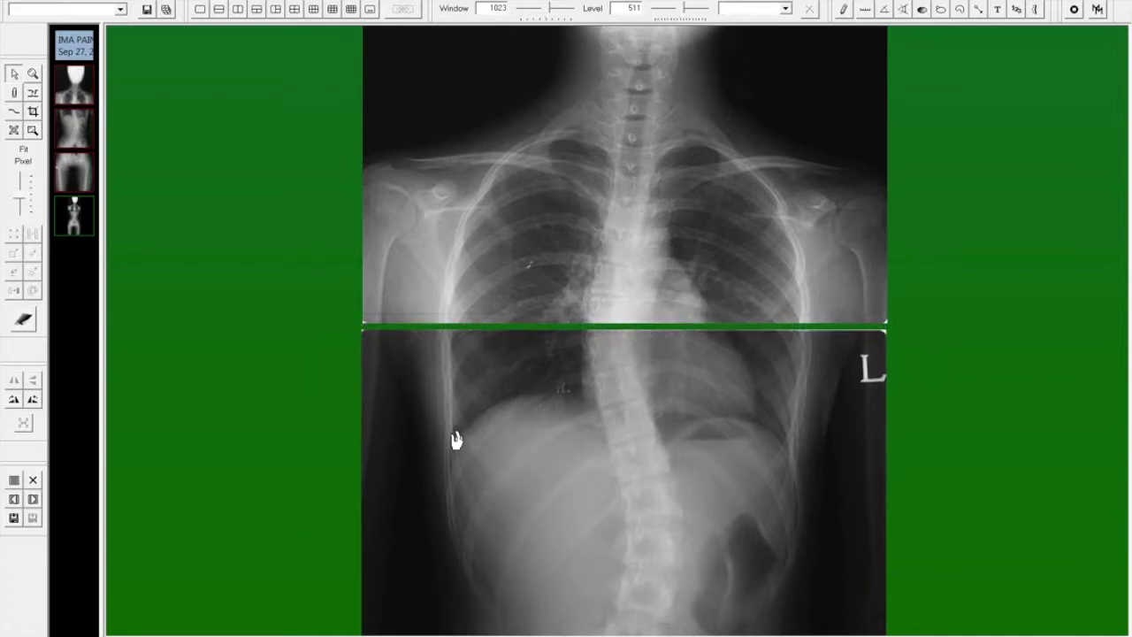
Step: Nudge the abdomen image slightly right and up toward the lower edge of the chest image
key("Right")
key("Right")
key("Right")
key("Right")
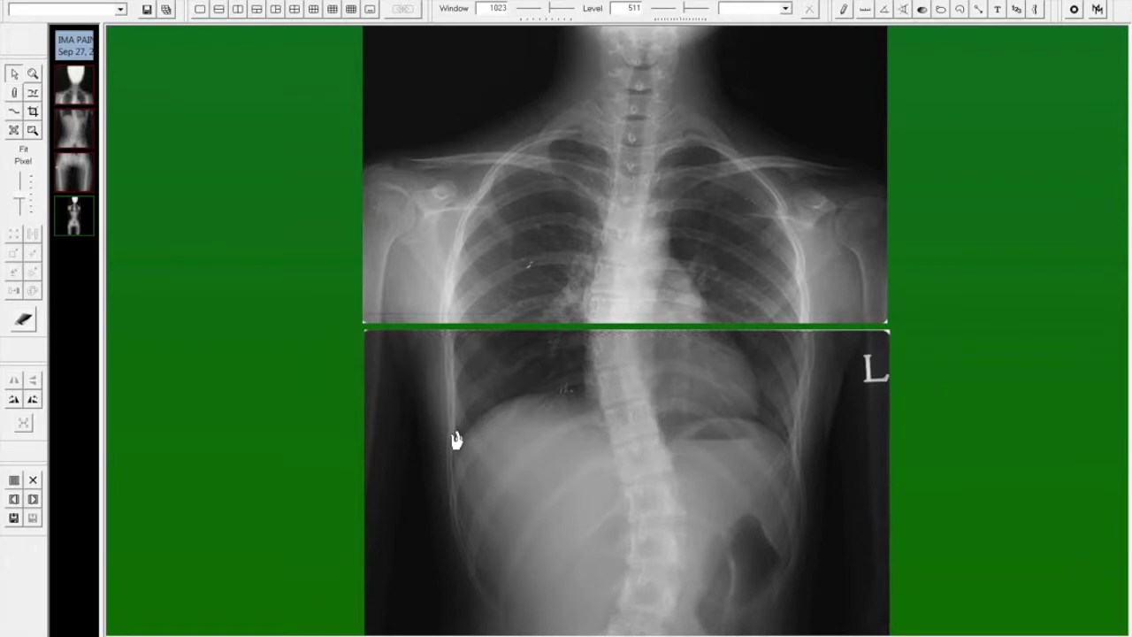
key("Right")
key("Right")
key("Right")
key("Right")
key("Right")
key("Right")
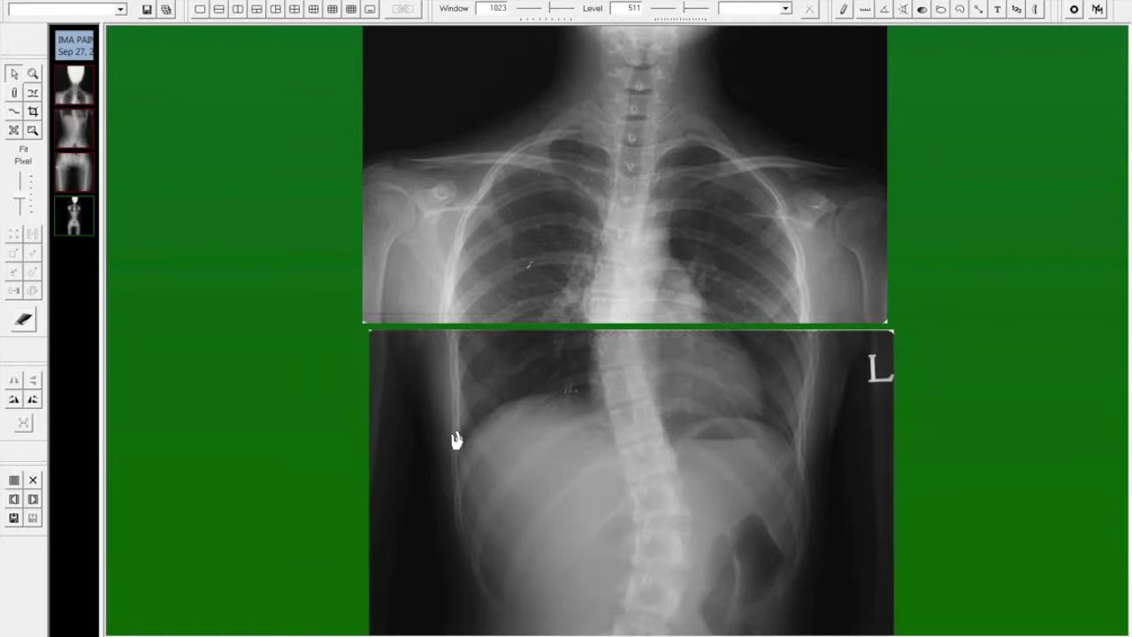
key("Right")
key("Right")
key("Up")
key("Up")
key("Up")
key("Up")
key("Up")
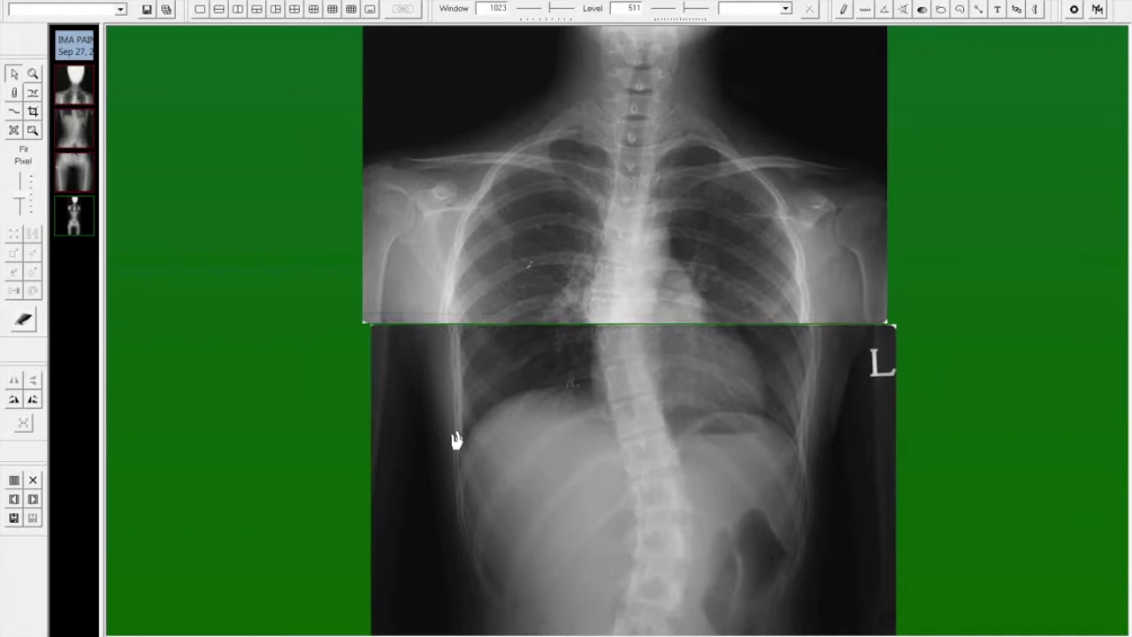
Step: Nudge the abdomen image back left and up until its side and upper edges meet the chest image
key("Left")
key("Left")
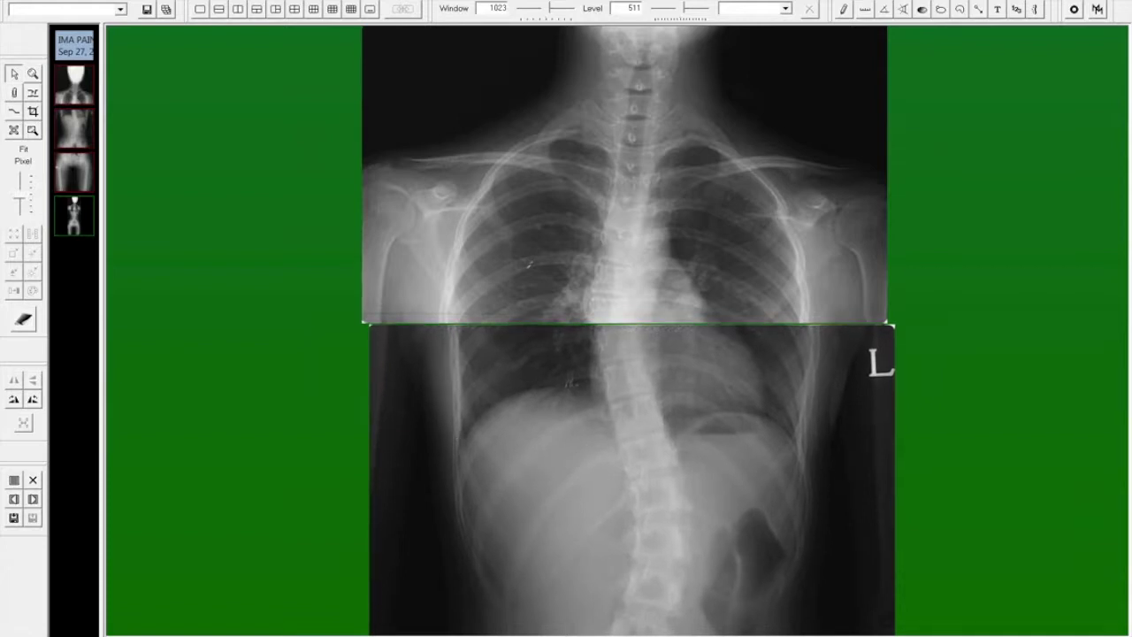
key("Left")
key("Left")
key("Left")
key("Left")
key("Left")
key("Left")
key("Left")
key("Left")
key("Left")
key("Left")
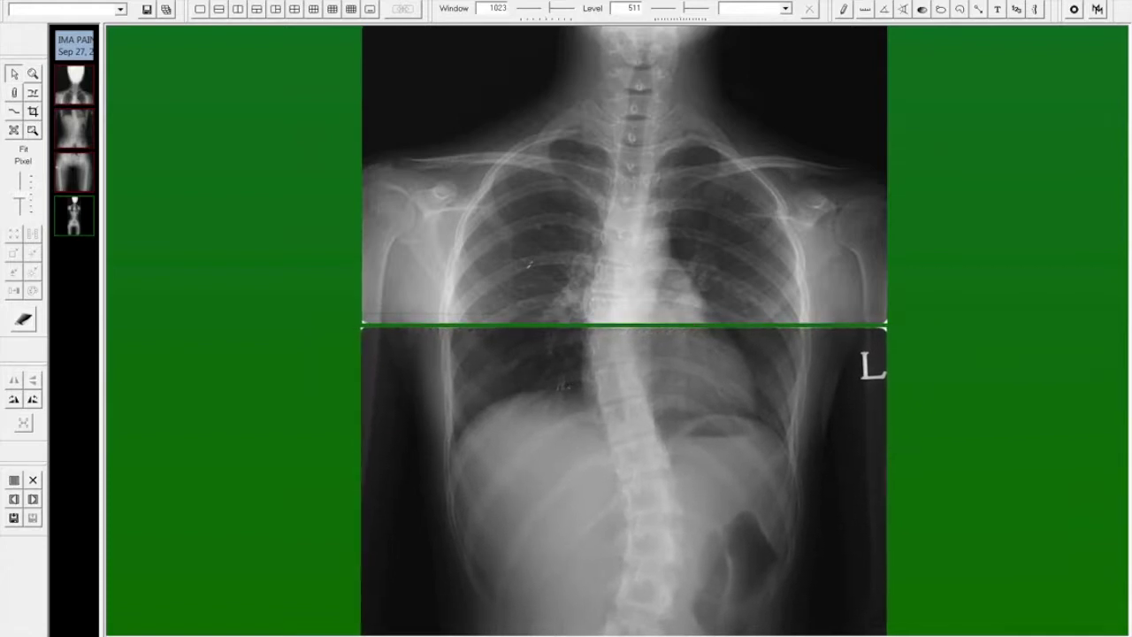
key("Up")
key("Up")
key("Up")
key("Up")
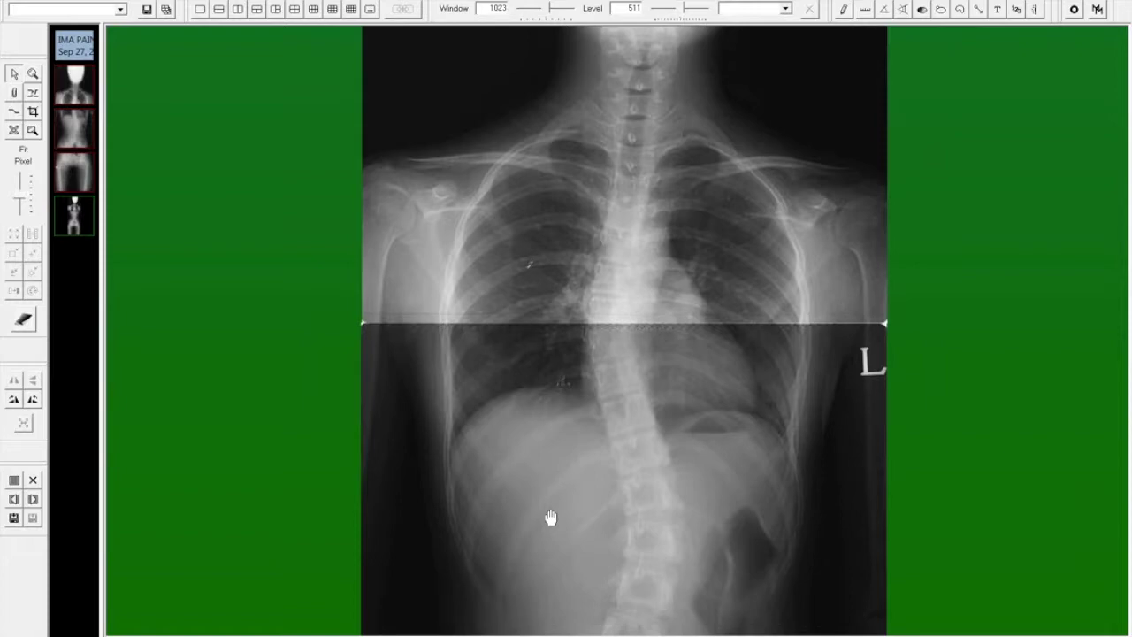
Step: Add the pelvis image to the stitching and place it roughly in line just below the abdomen image
left_click_drag(550, 518, 552, 55)
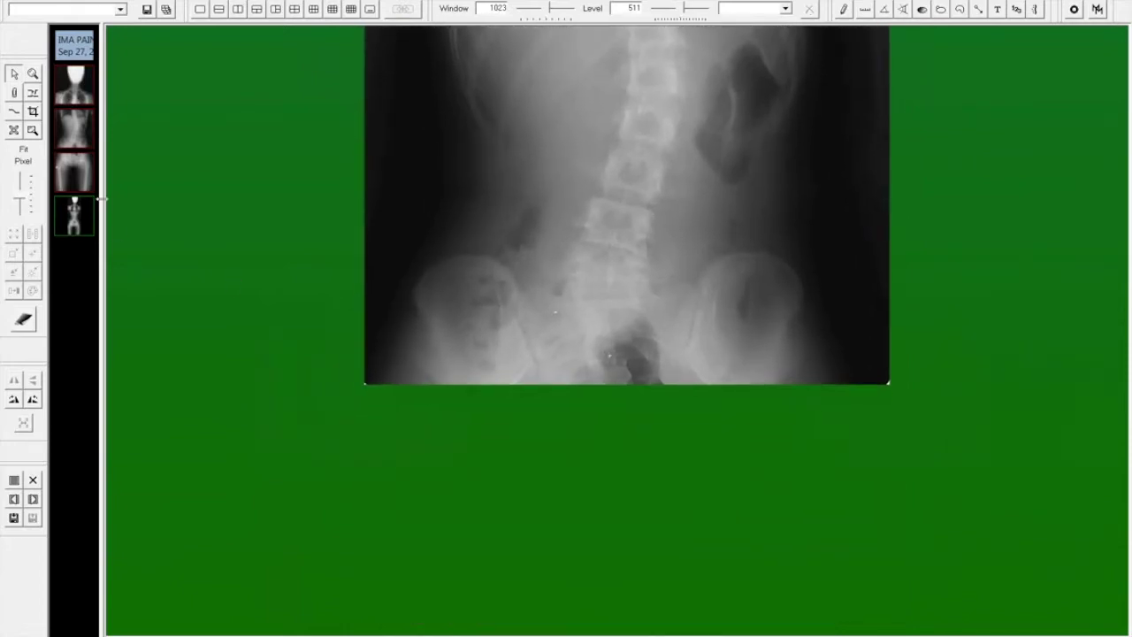
left_click_drag(79, 177, 650, 538)
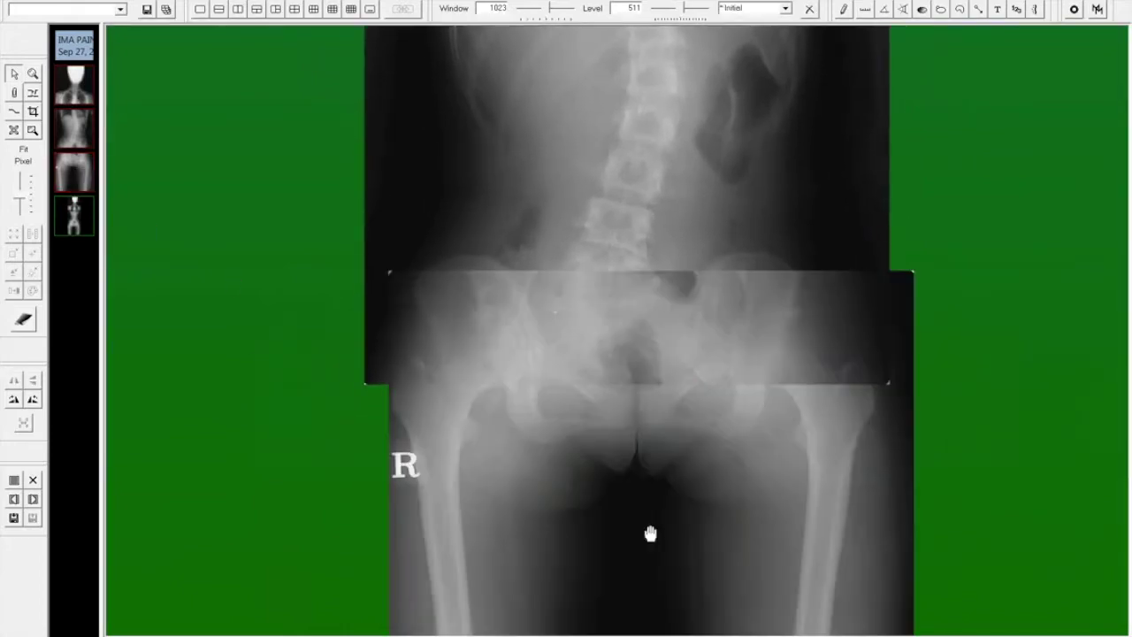
left_click_drag(653, 434, 604, 465)
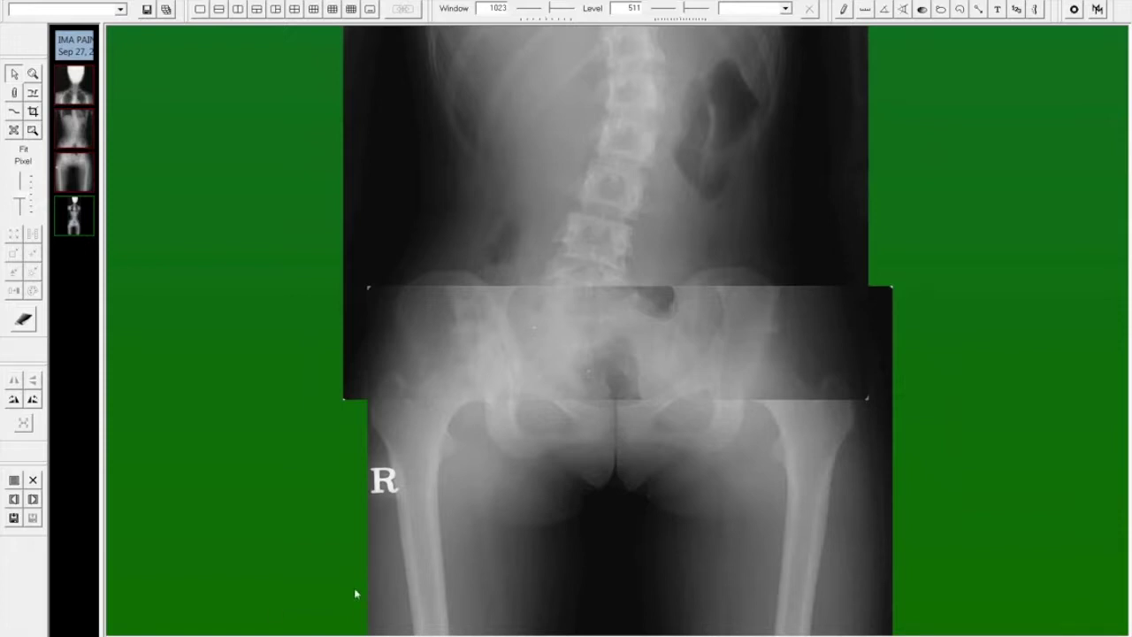
left_click_drag(645, 475, 621, 600)
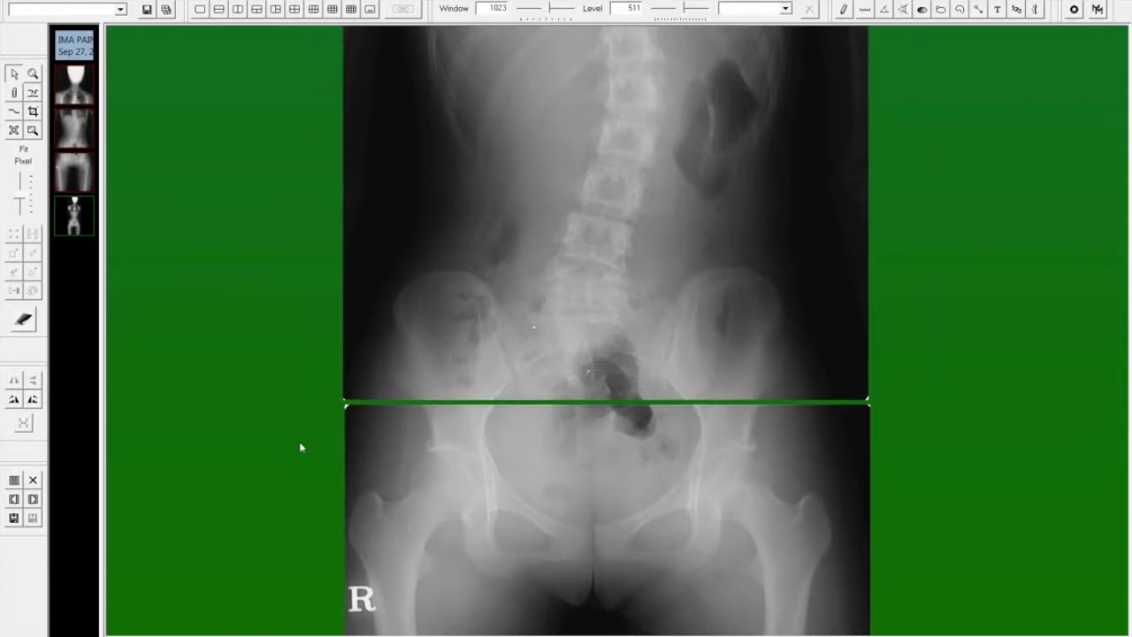
Step: Nudge the pelvis image up and left until it meets the abdomen image's edges, and complete the stitched whole-spine image
key("Up")
key("Up")
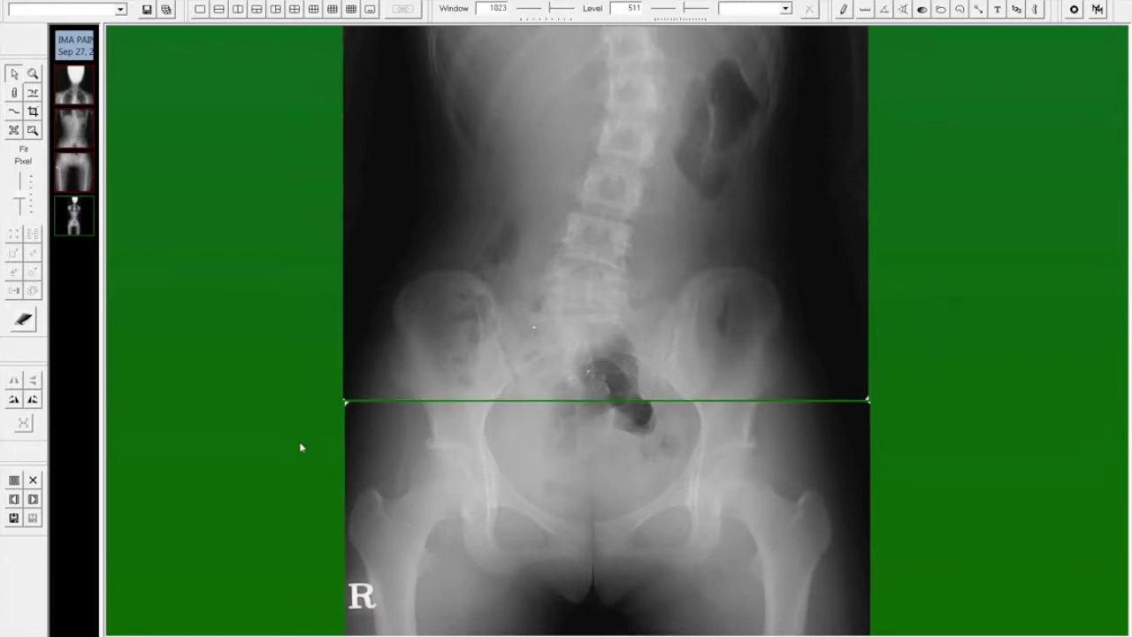
key("Left")
key("Left")
key("Left")
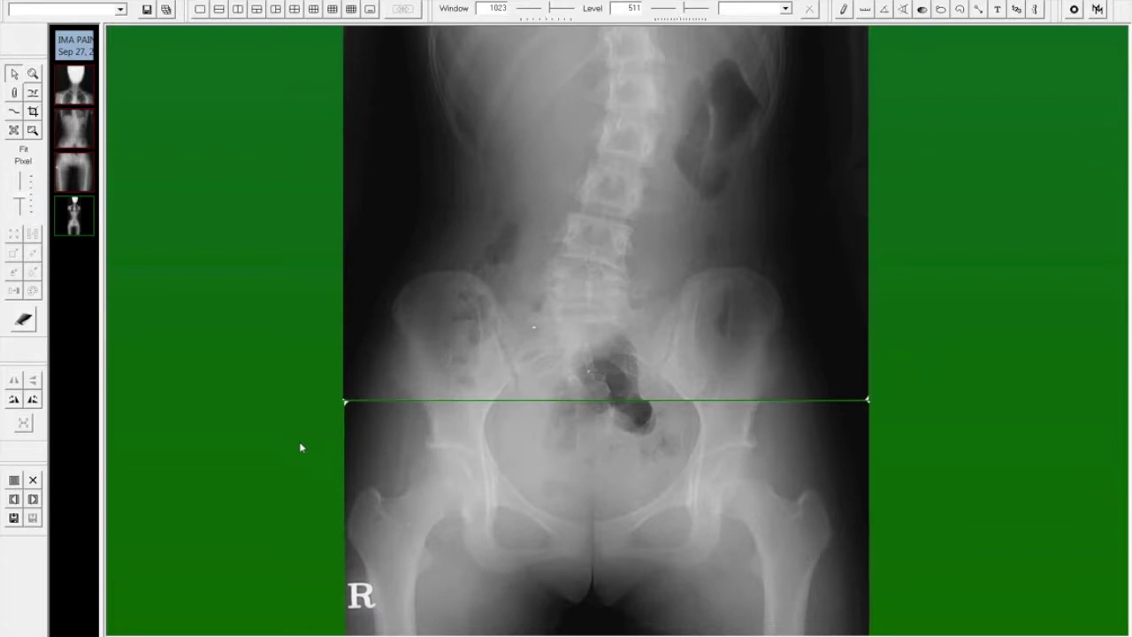
key("Left")
key("Up")
key("Up")
key("Left")
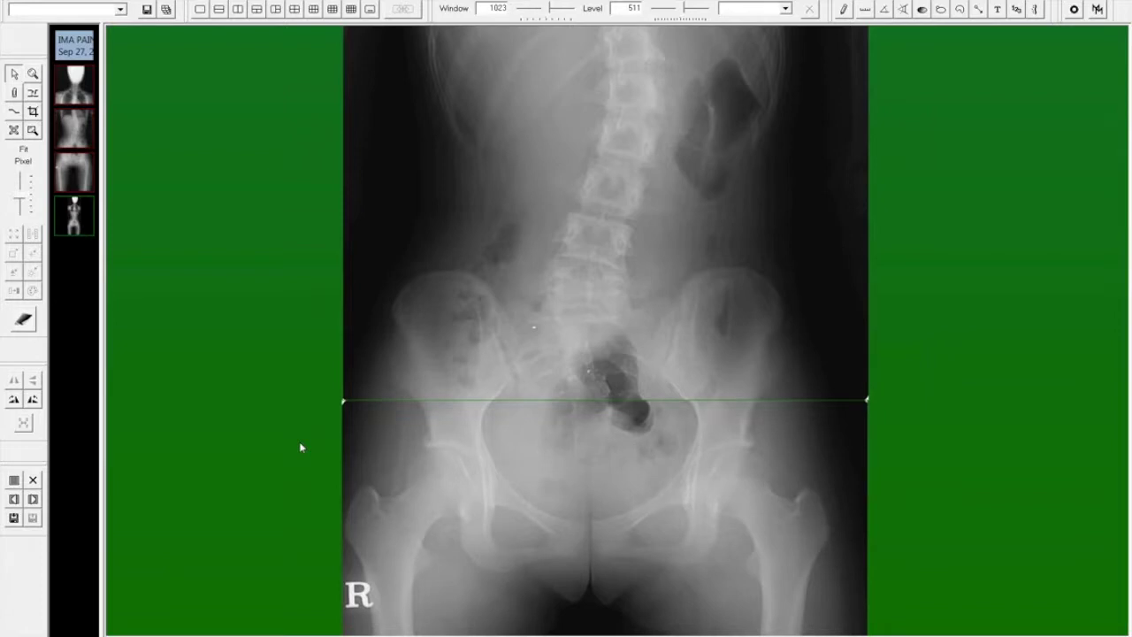
key("Up")
key("Up")
left_click(631, 262)
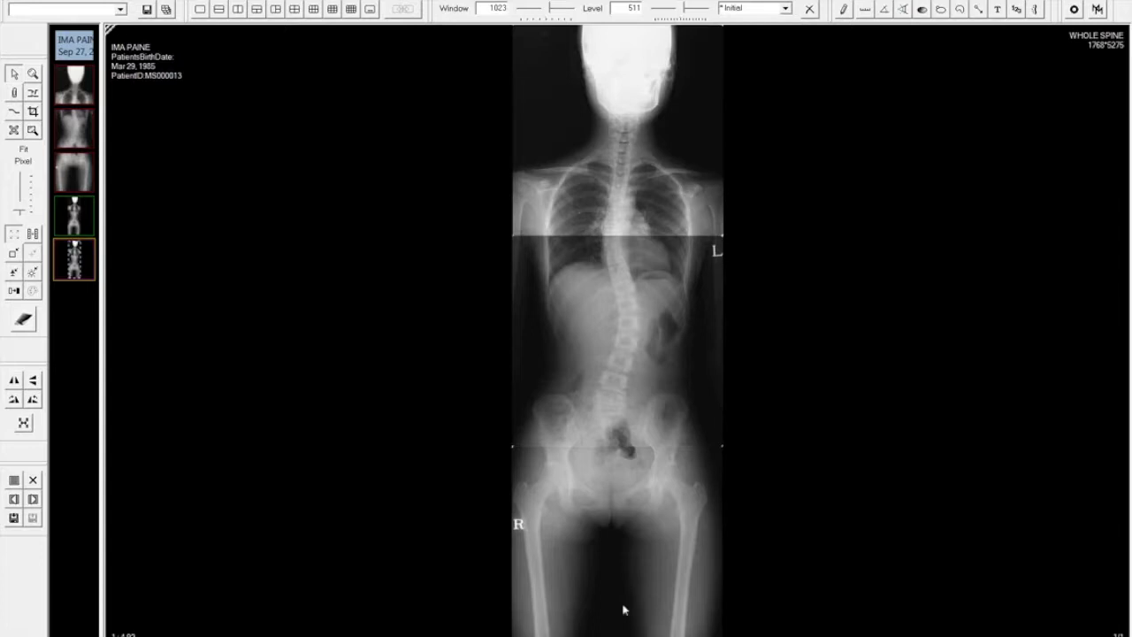
Step: Measure the Cobb angle of the lower spinal curve on the stitched image, tilting both lines to match the end vertebrae
scroll(641, 564, "up", 3)
left_click_drag(697, 191, 682, 327)
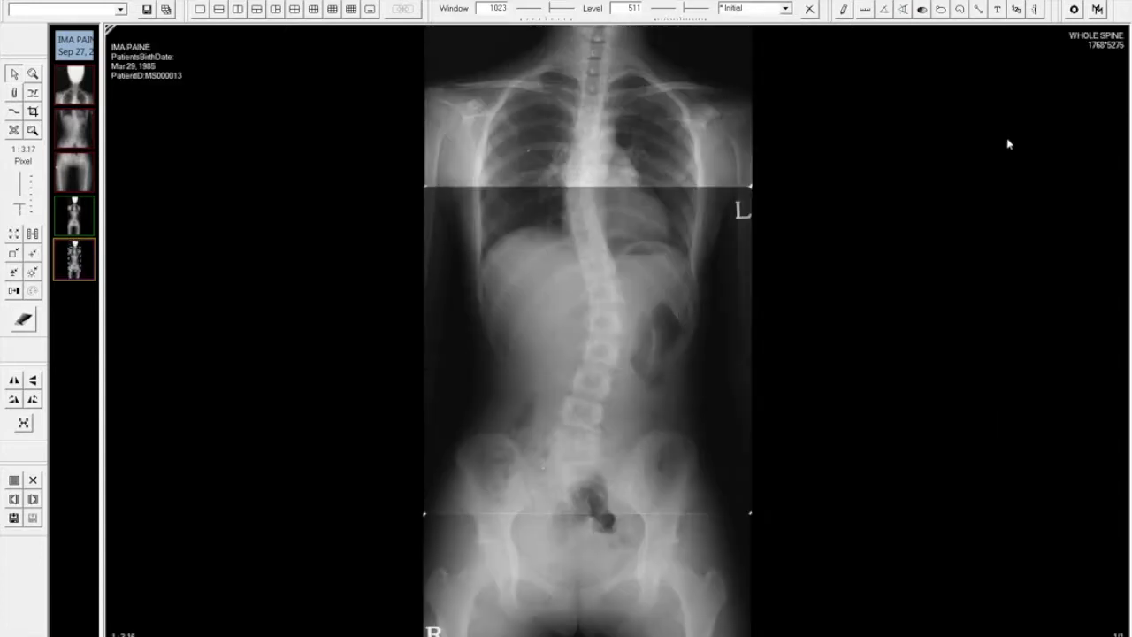
left_click(904, 11)
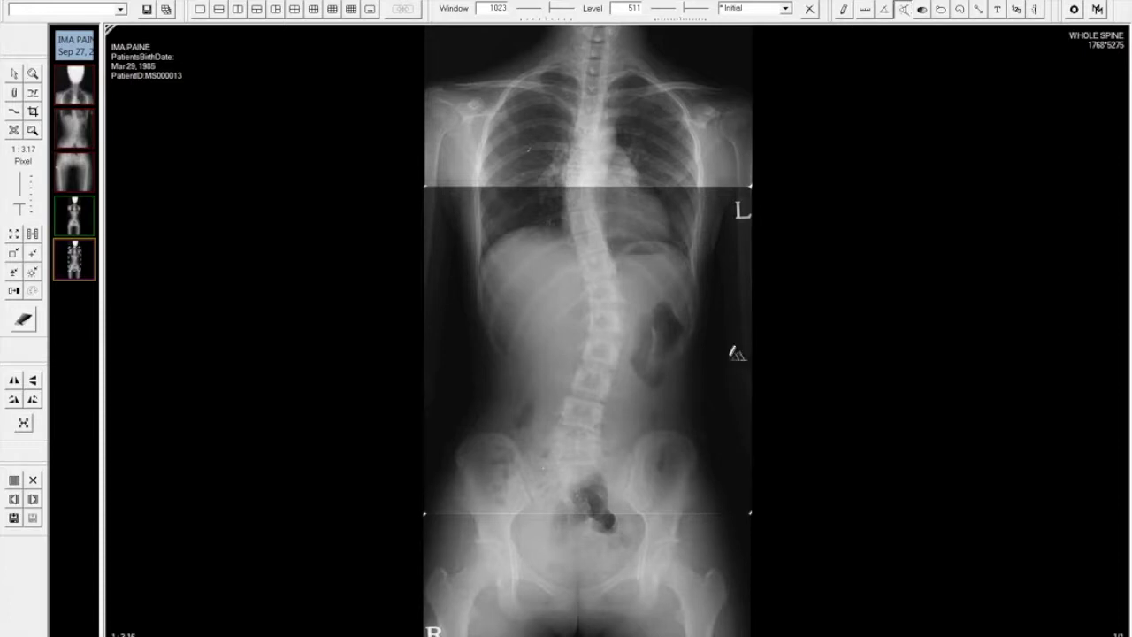
mouse_move(588, 232)
left_mouse_down()
mouse_move(586, 394)
mouse_move(632, 424)
mouse_move(665, 416)
left_mouse_up()
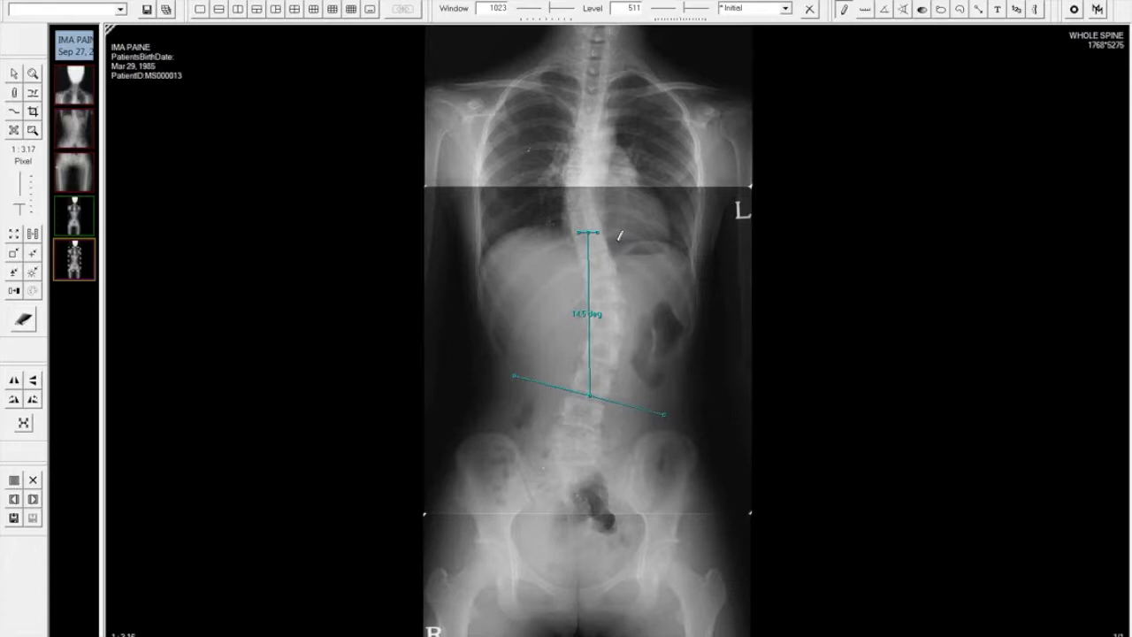
left_click_drag(599, 232, 687, 209)
Step: Measure a second Cobb angle on the upper thoracic curve, with its lower line just above the first measurement
left_click(903, 10)
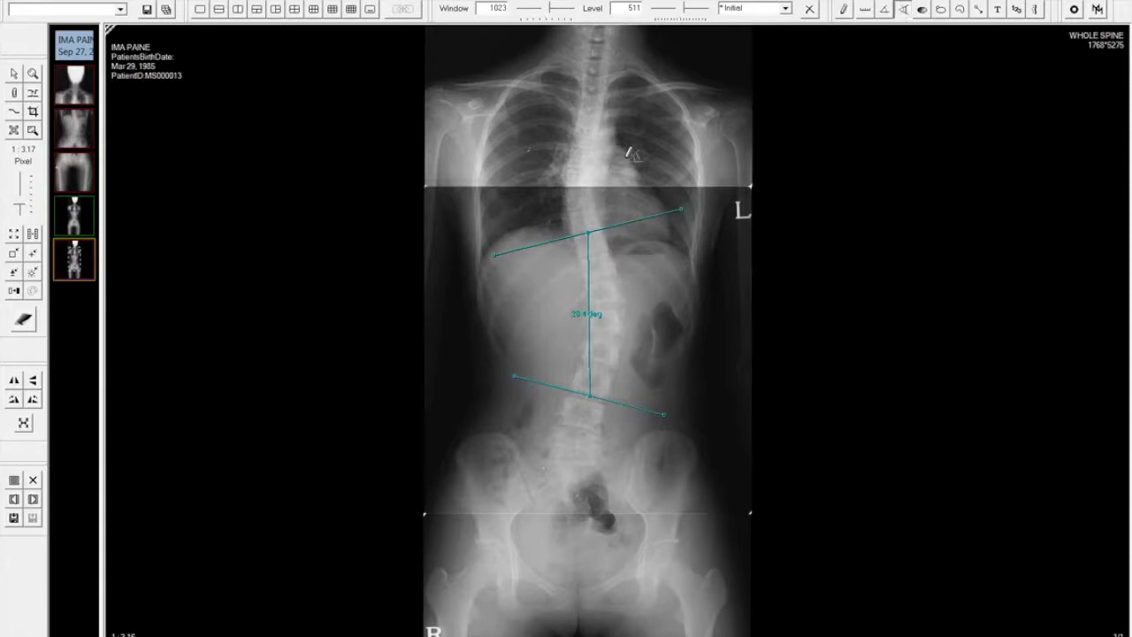
mouse_move(588, 126)
left_mouse_down()
mouse_move(588, 223)
mouse_move(687, 203)
left_mouse_up()
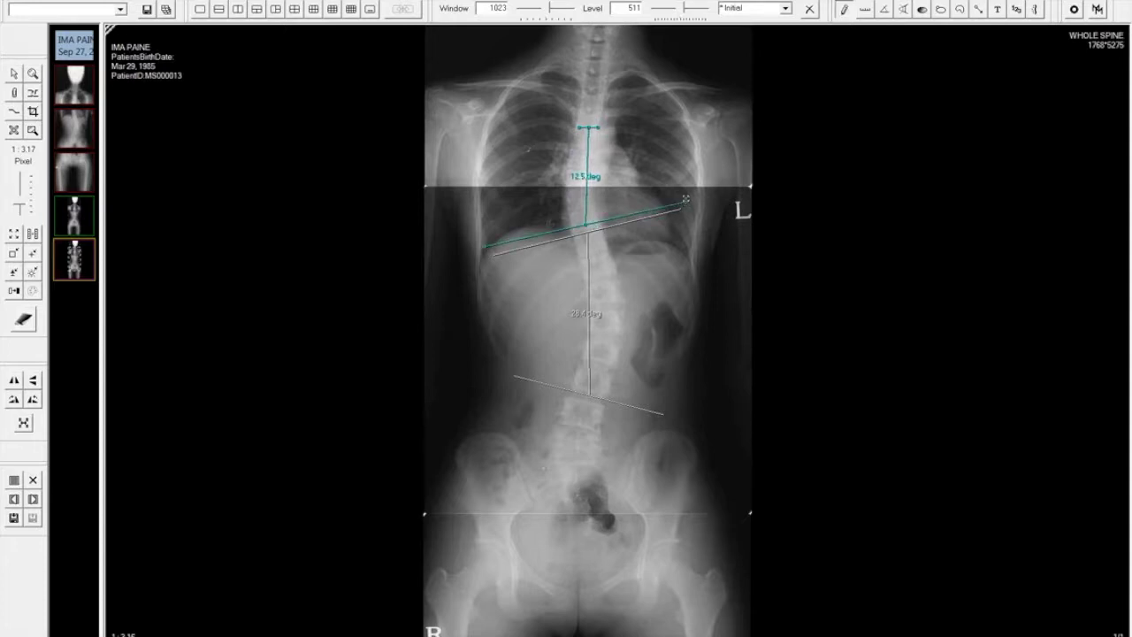
left_click_drag(602, 126, 687, 144)
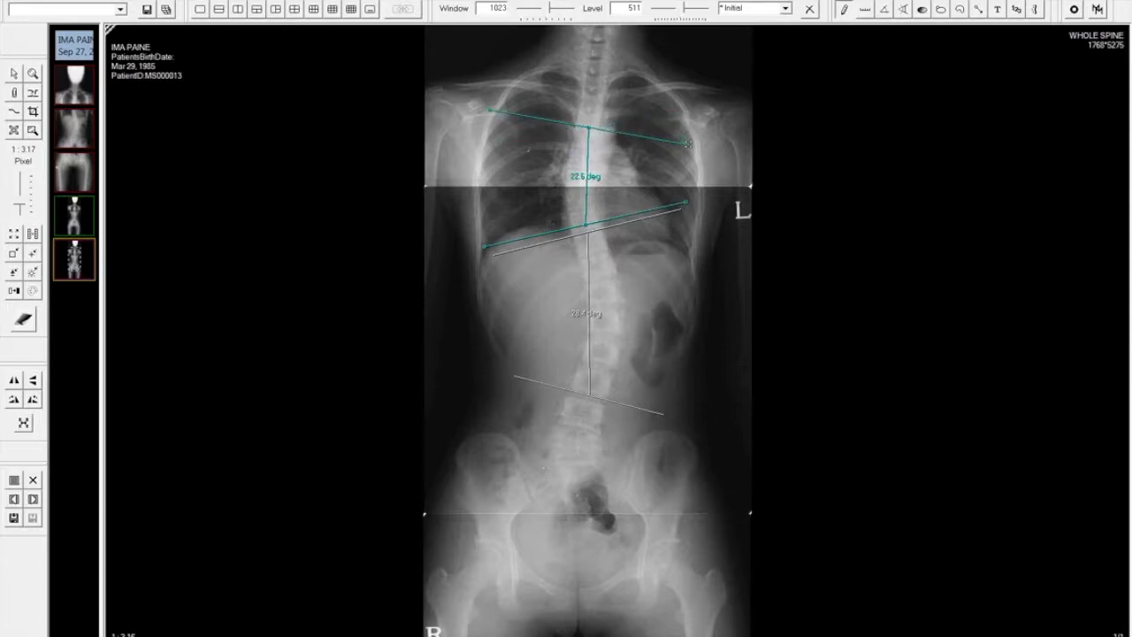
Step: Open the LT FEMUR study with its existing stitched image, and window that image to about 6953 with level 4789
left_click(32, 499)
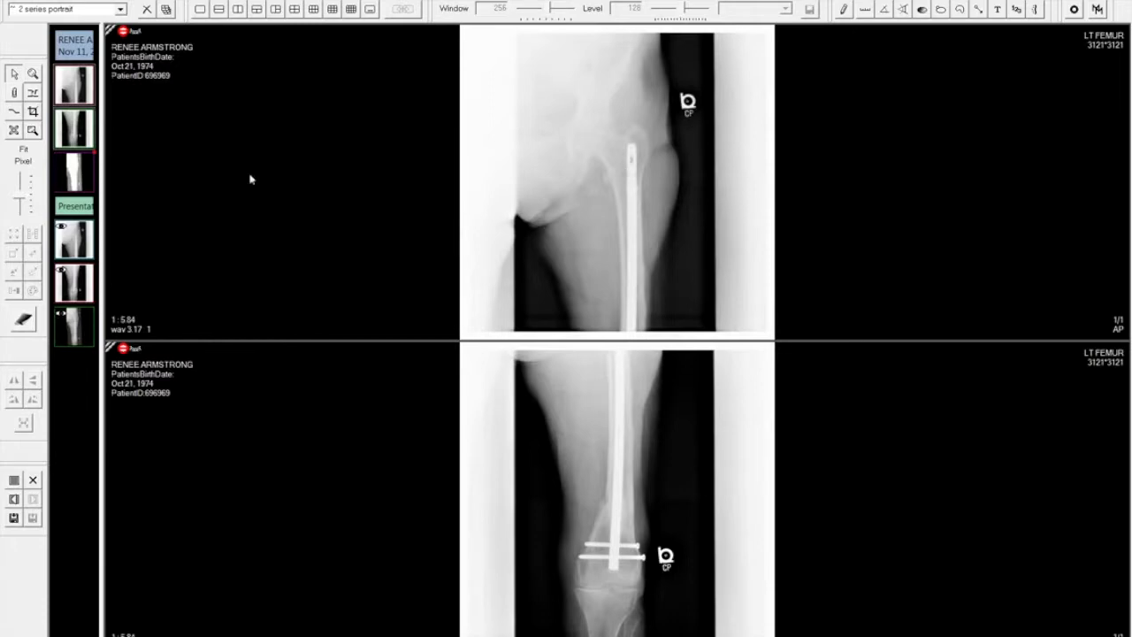
left_click(60, 209)
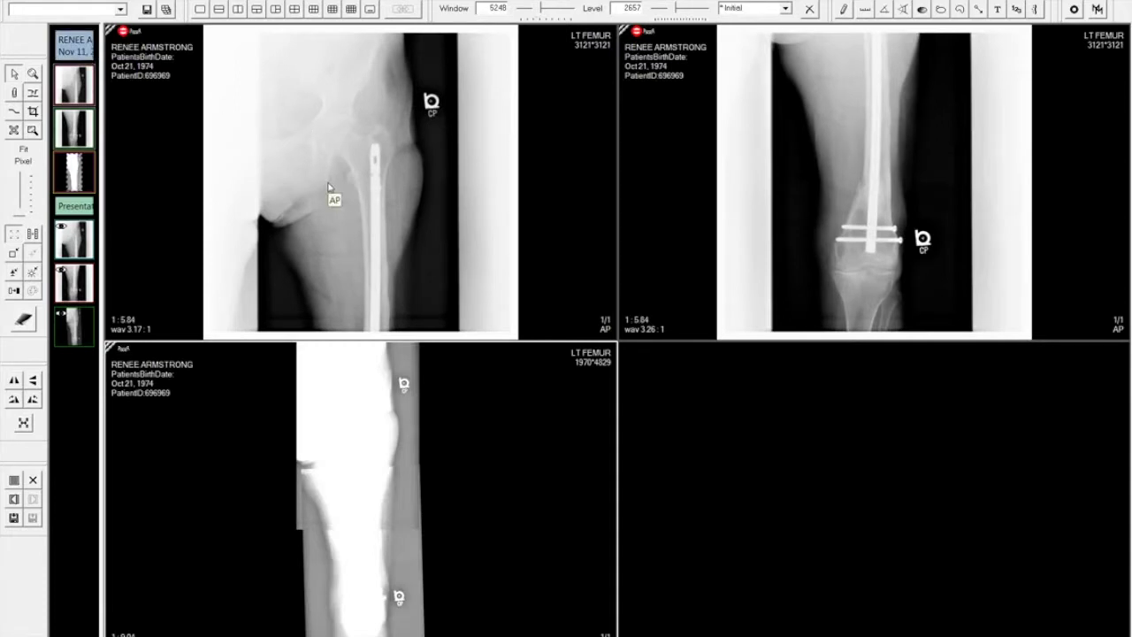
left_click_drag(419, 428, 516, 587)
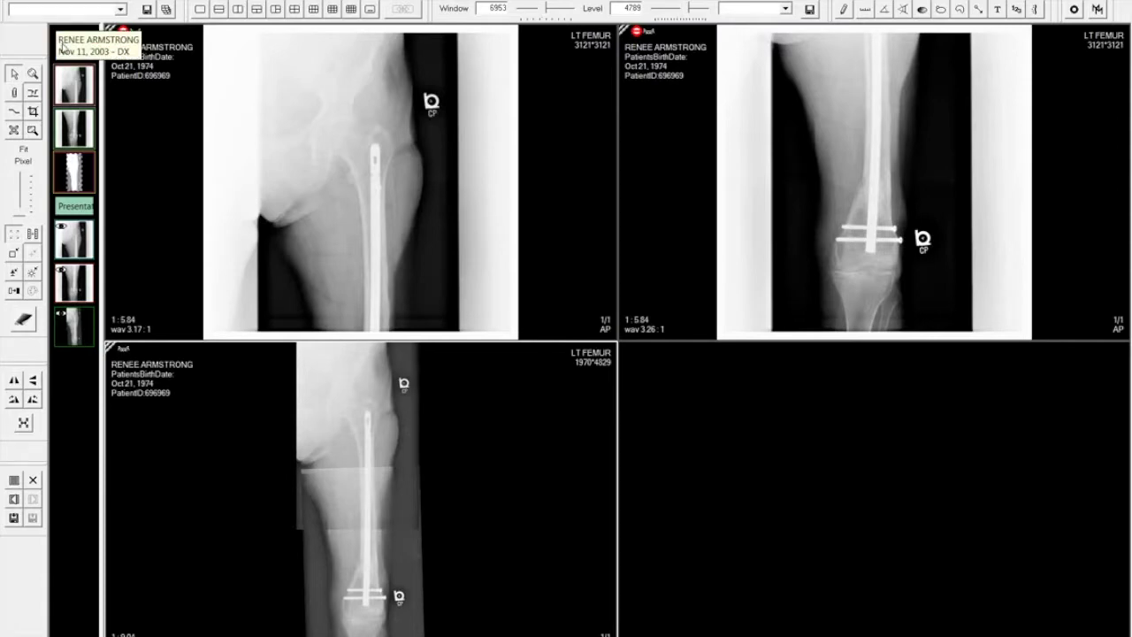
Step: Show the proximal LT FEMUR image alone in a single-image layout and create a new stitching from it
left_click(200, 10)
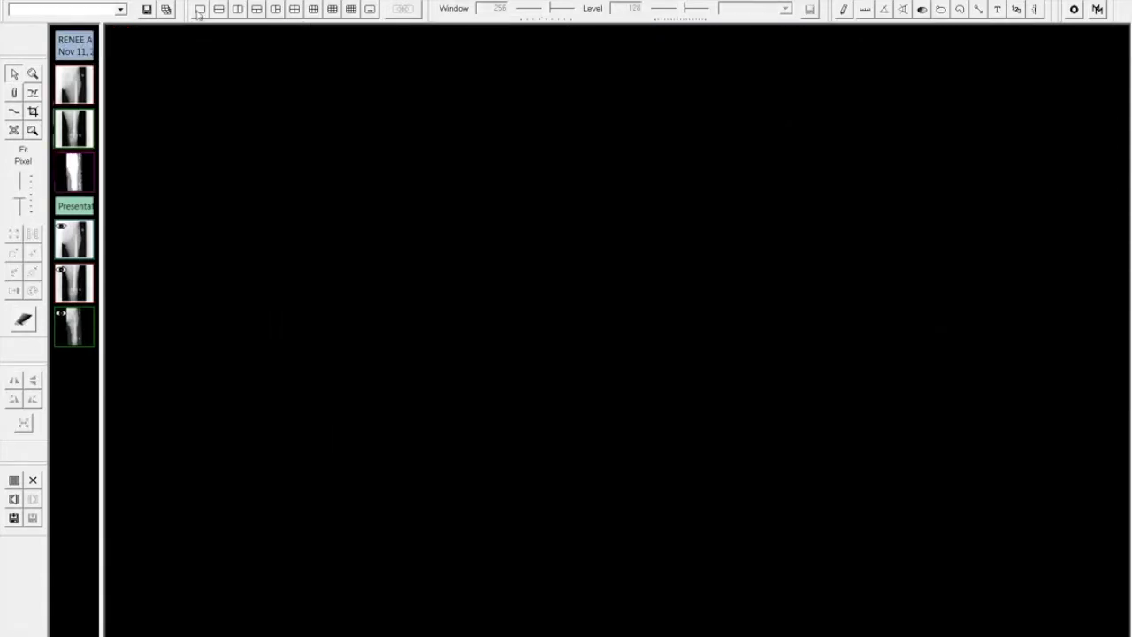
left_click_drag(74, 85, 396, 213)
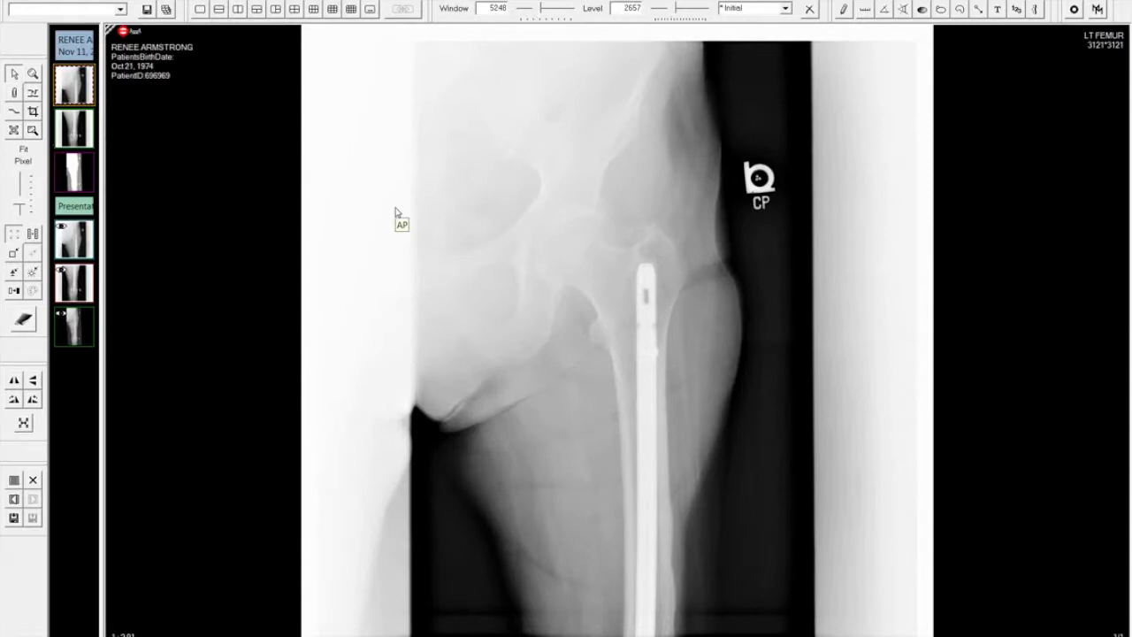
key("alt+t")
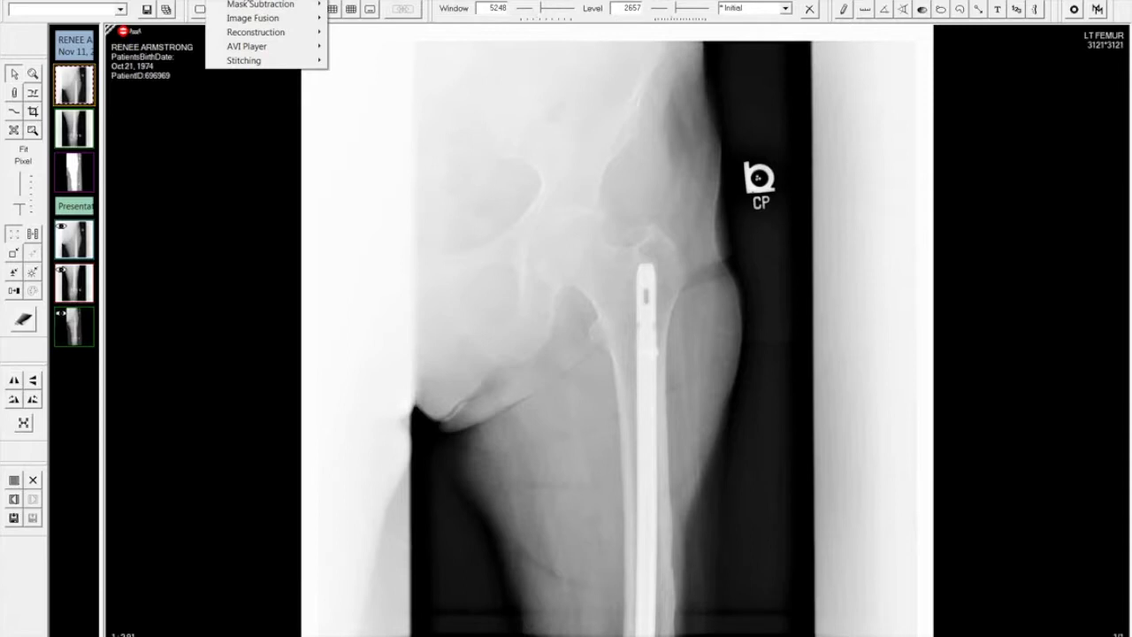
mouse_move(248, 62)
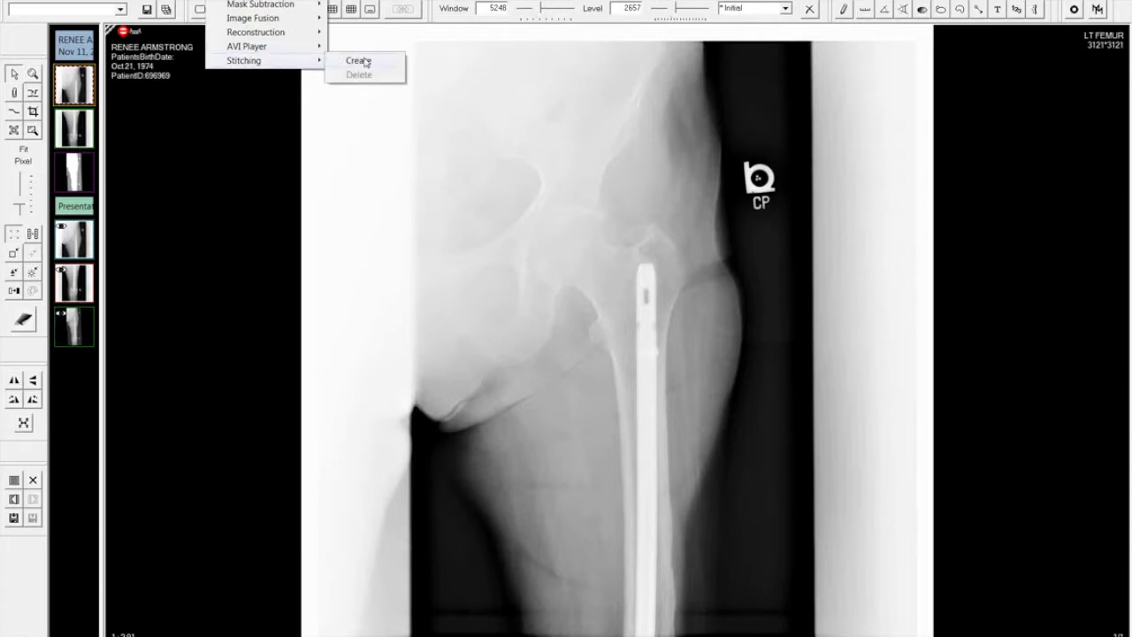
left_click(358, 60)
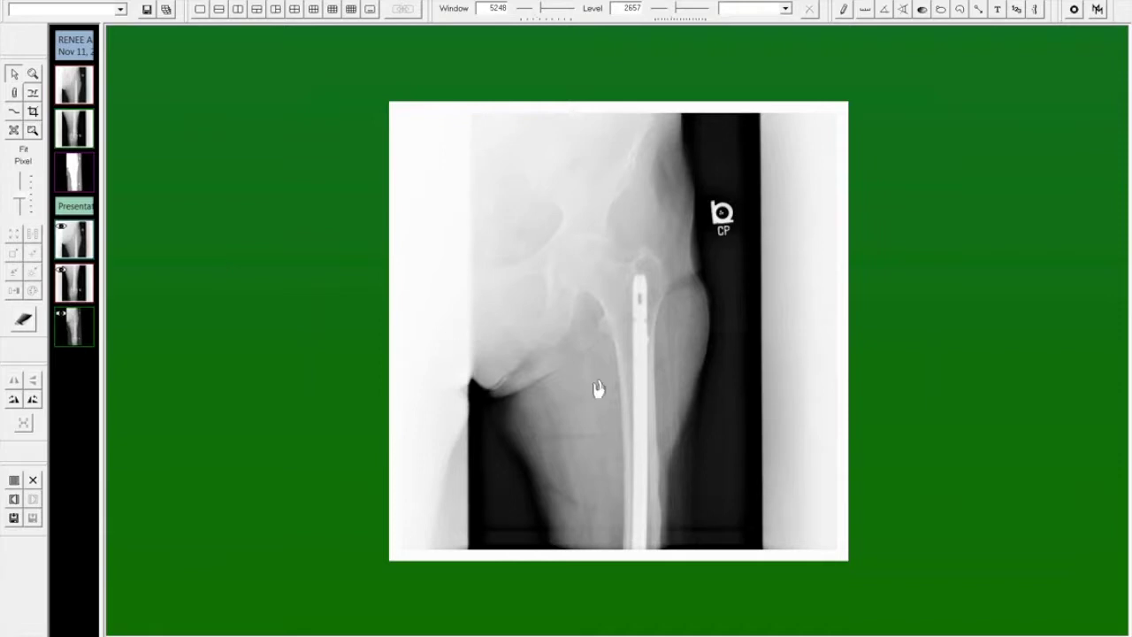
Step: Crop the proximal femur image to the leg and its CP marker, excluding the white borders, and move it aside
left_click_drag(611, 404, 562, 315)
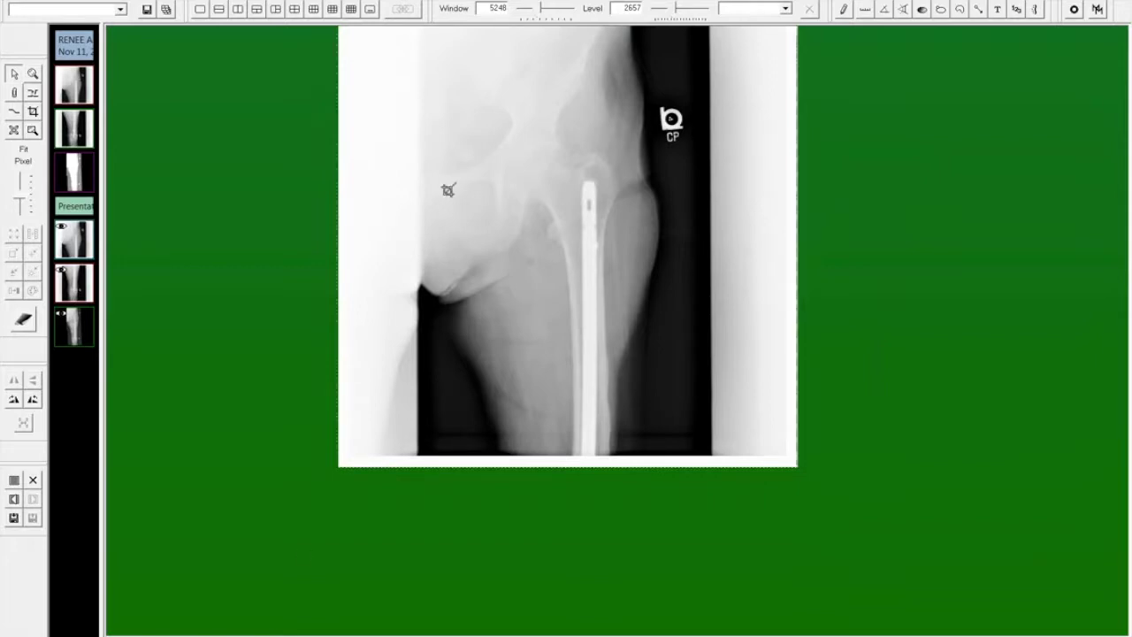
left_click(440, 36)
left_click_drag(440, 37, 699, 447)
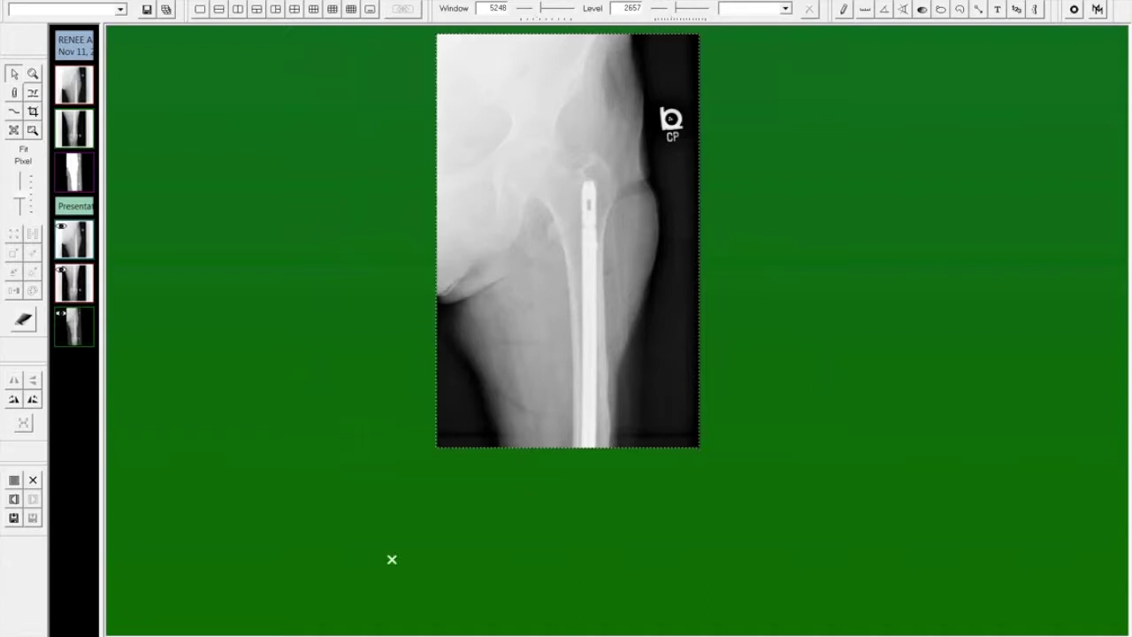
left_click_drag(553, 185, 874, 214)
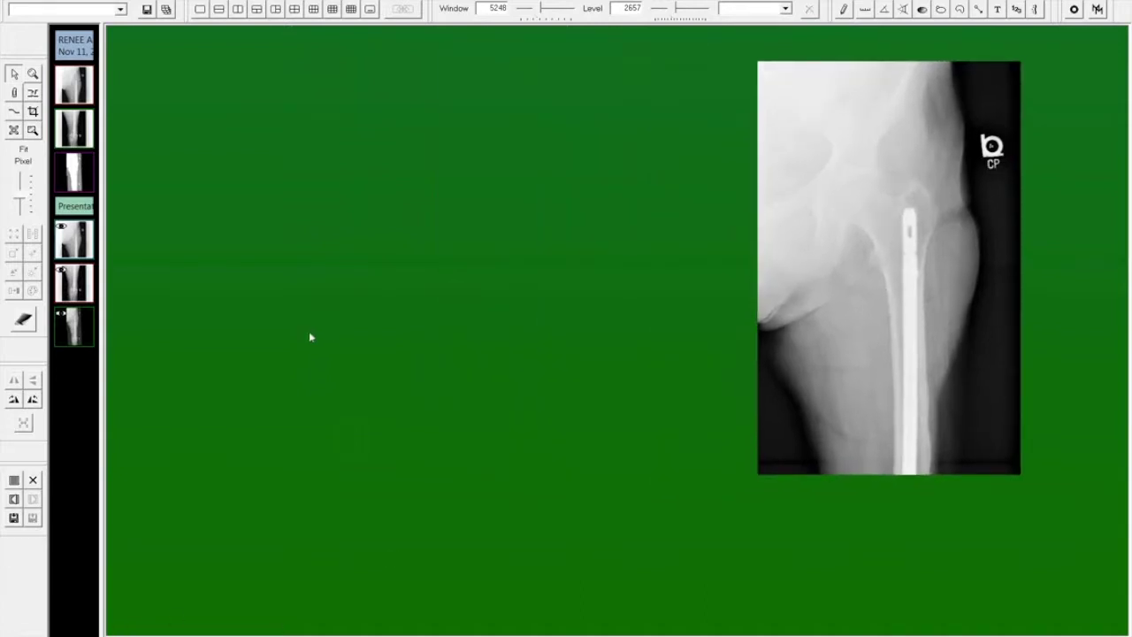
Step: Add the distal femur image to the stitching and crop away its white borders
left_click(78, 135)
left_click_drag(78, 135, 389, 318)
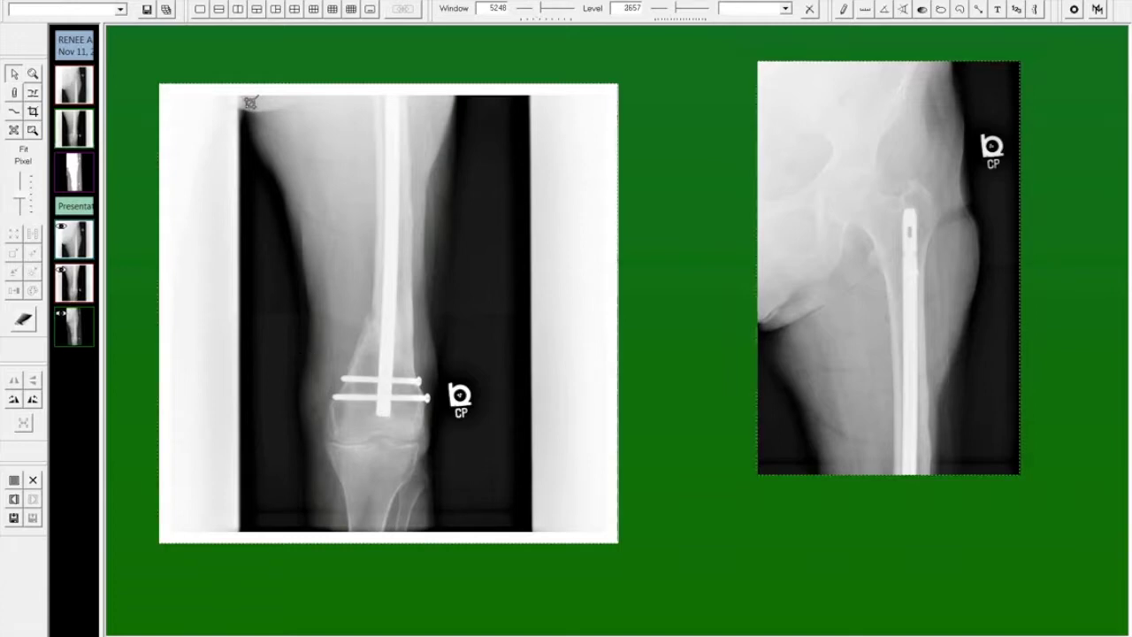
left_click_drag(250, 103, 514, 520)
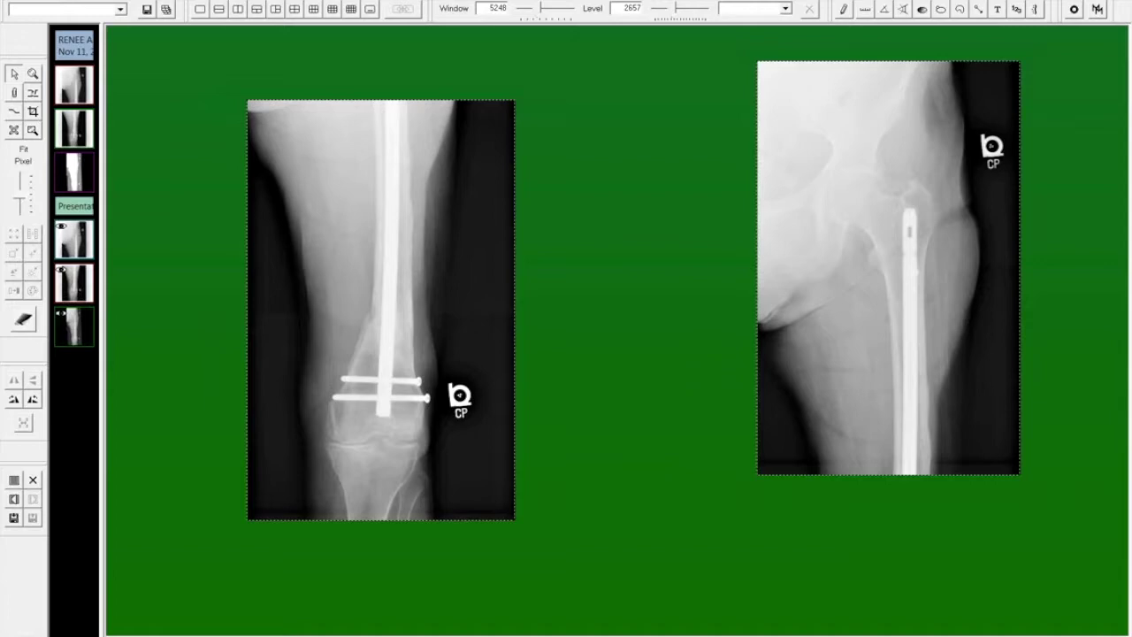
Step: Overlap the two femur images, rotate and shift the distal one until the rod lines up, and complete the stitching
left_click_drag(884, 245, 534, 149)
left_click_drag(357, 251, 515, 335)
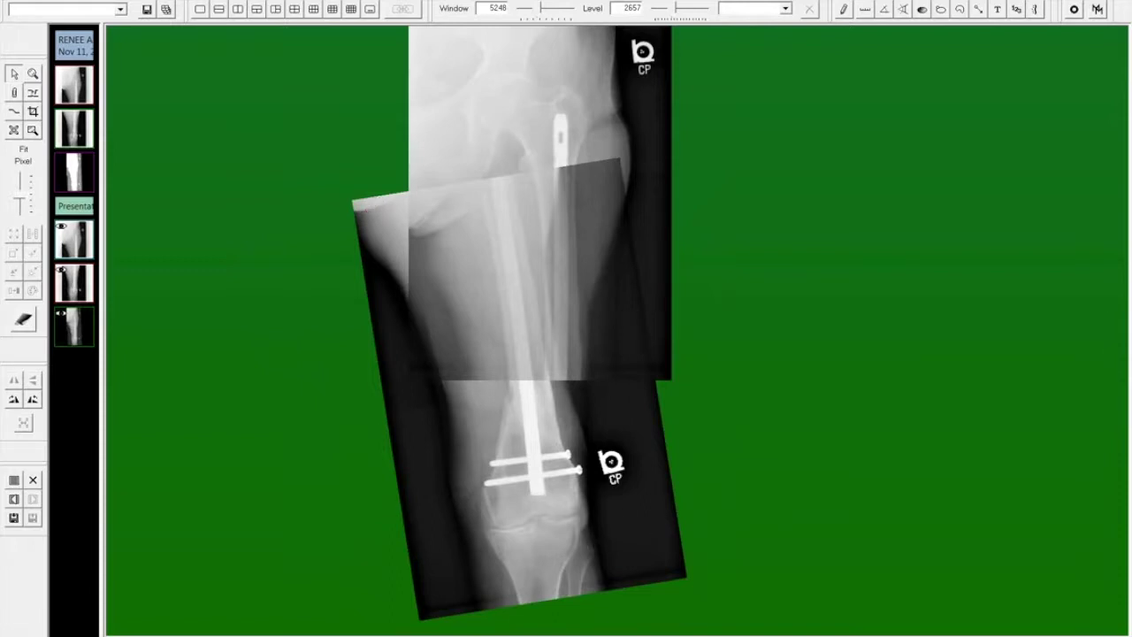
left_click_drag(661, 541, 604, 585)
left_click_drag(607, 630, 586, 556)
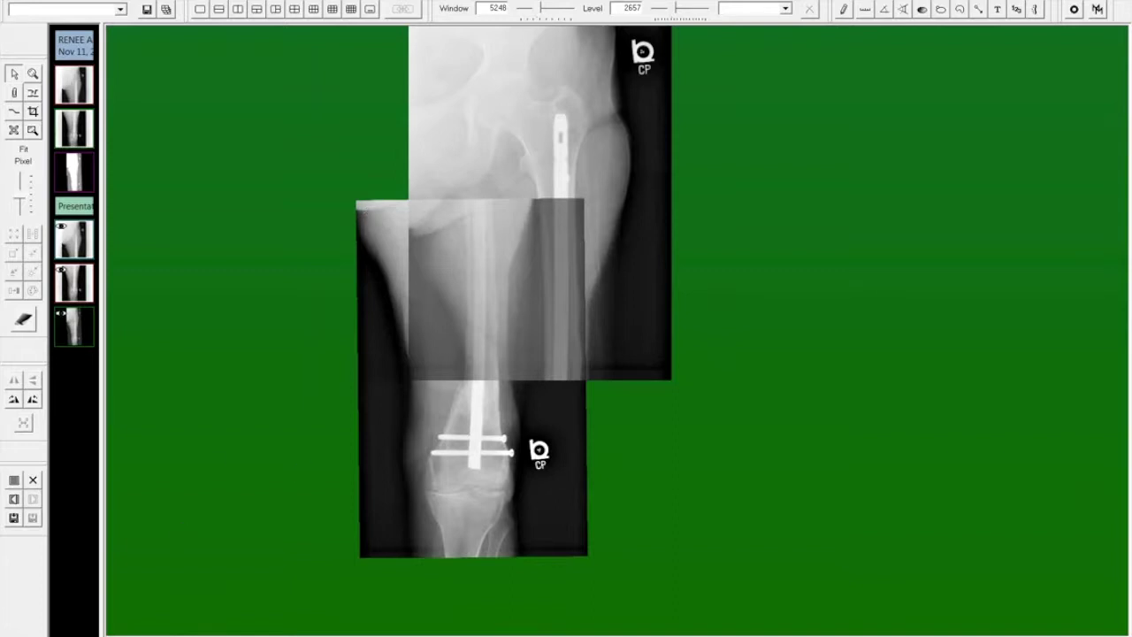
left_click_drag(435, 497, 515, 540)
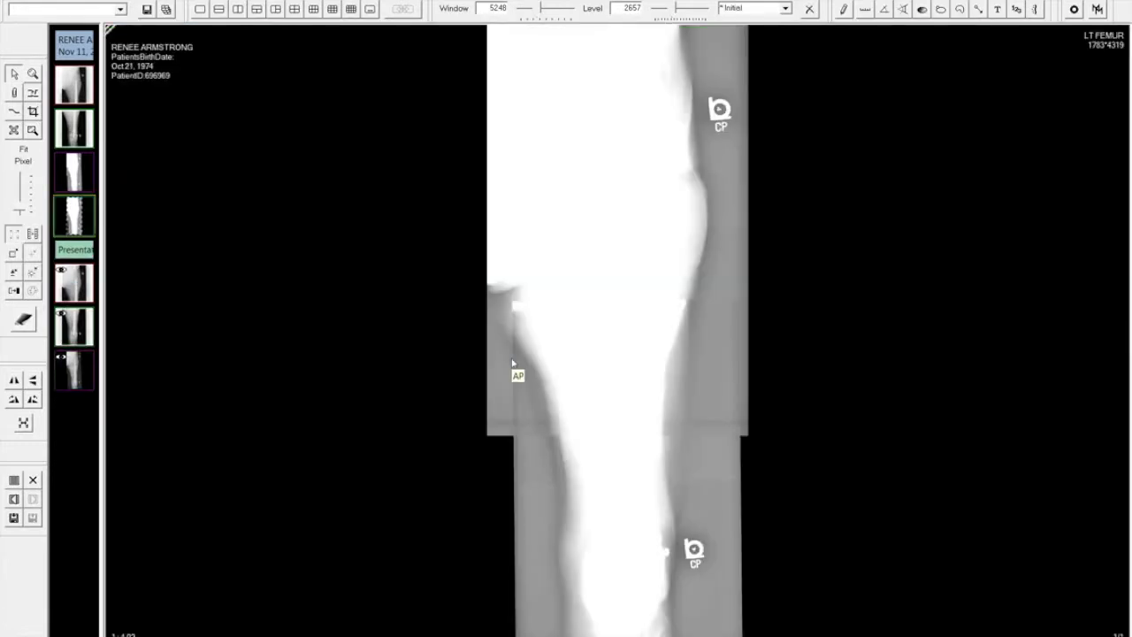
Step: Window the new stitched femur image to about 4854 with level 5374, and display the saved stitched presentation in its place
left_click_drag(609, 101, 565, 580)
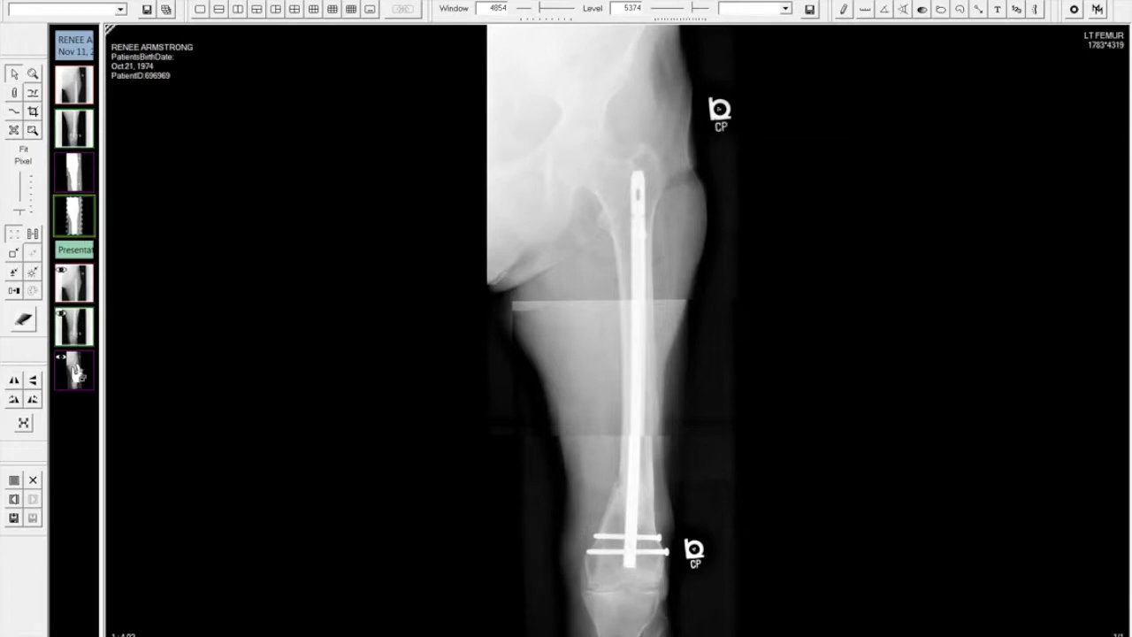
left_click_drag(78, 373, 521, 370)
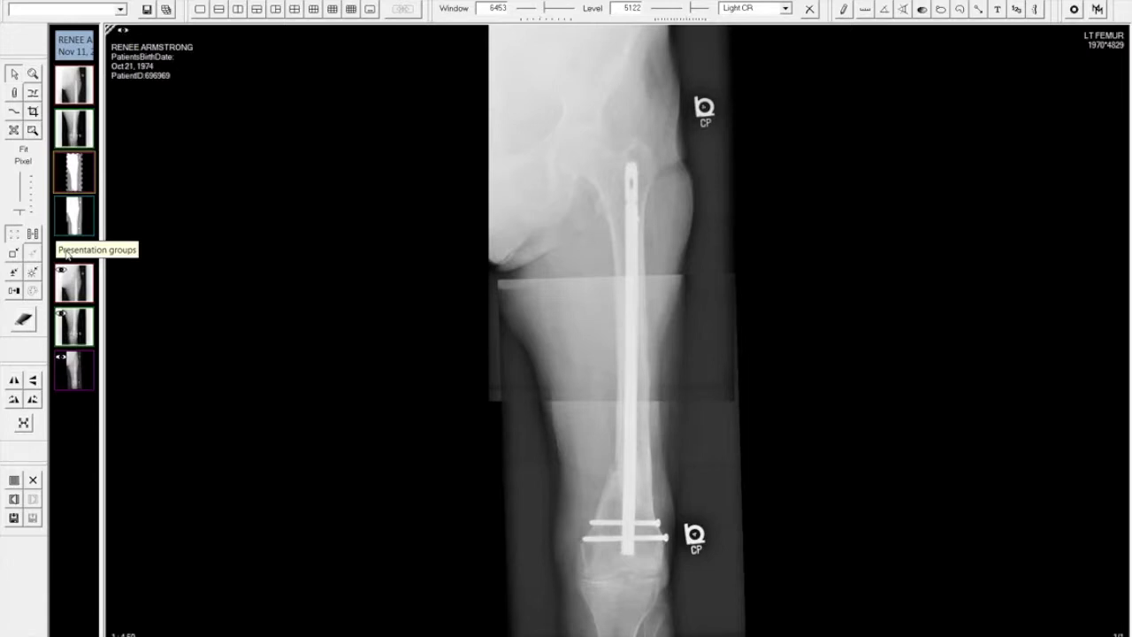
Step: Compare the original proximal femur image with its cropped presentation version side by side in a two-pane layout
left_click(237, 9)
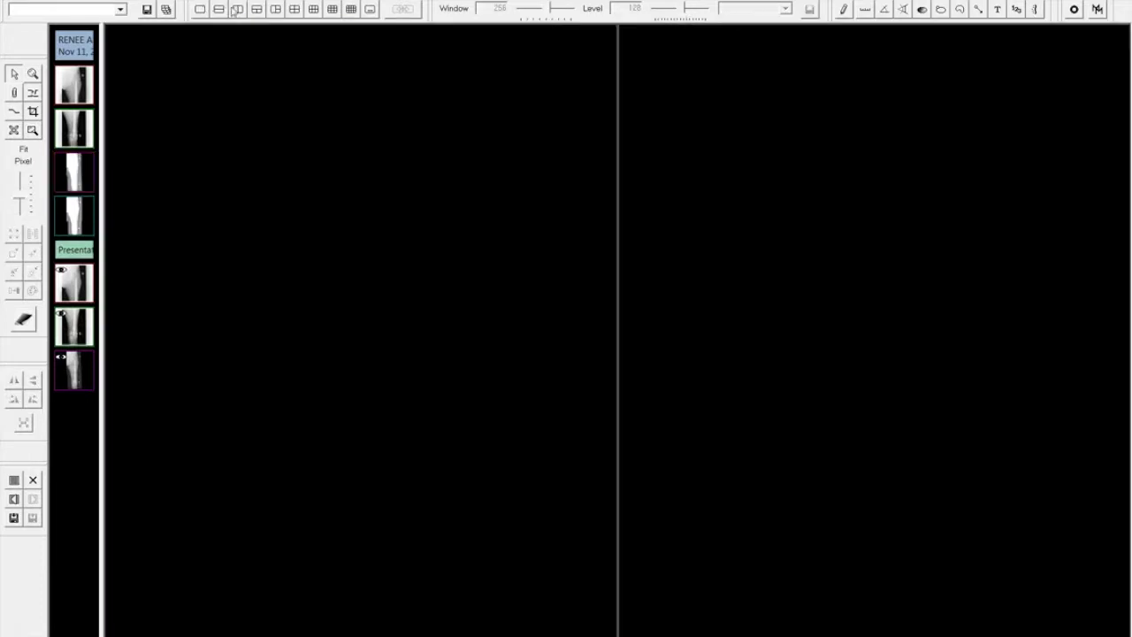
left_click(75, 53)
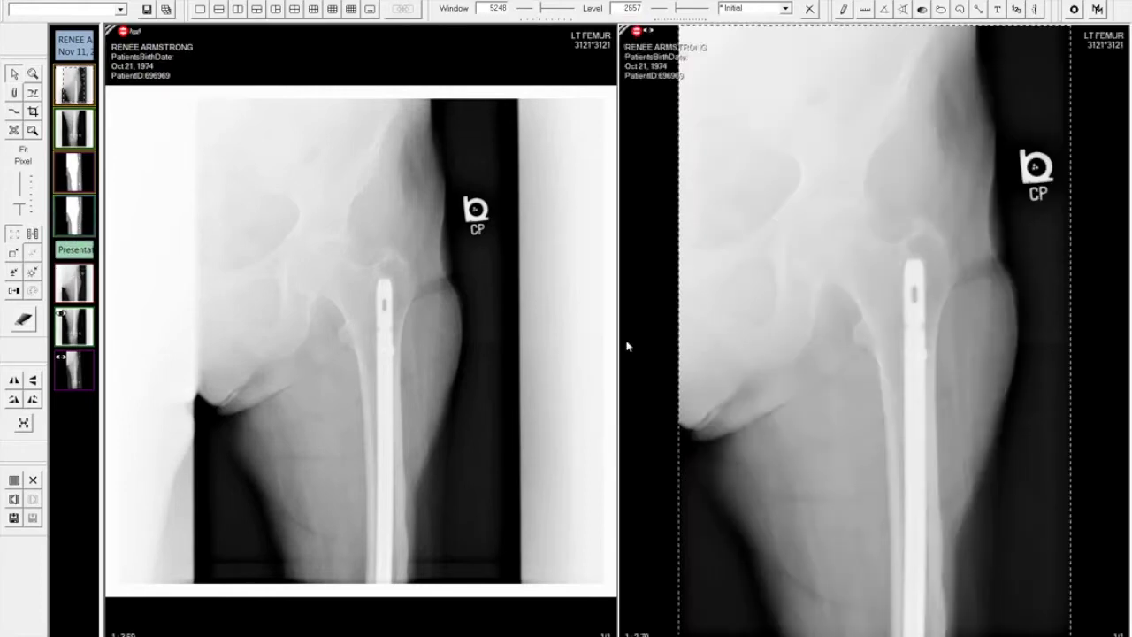
left_click(453, 330)
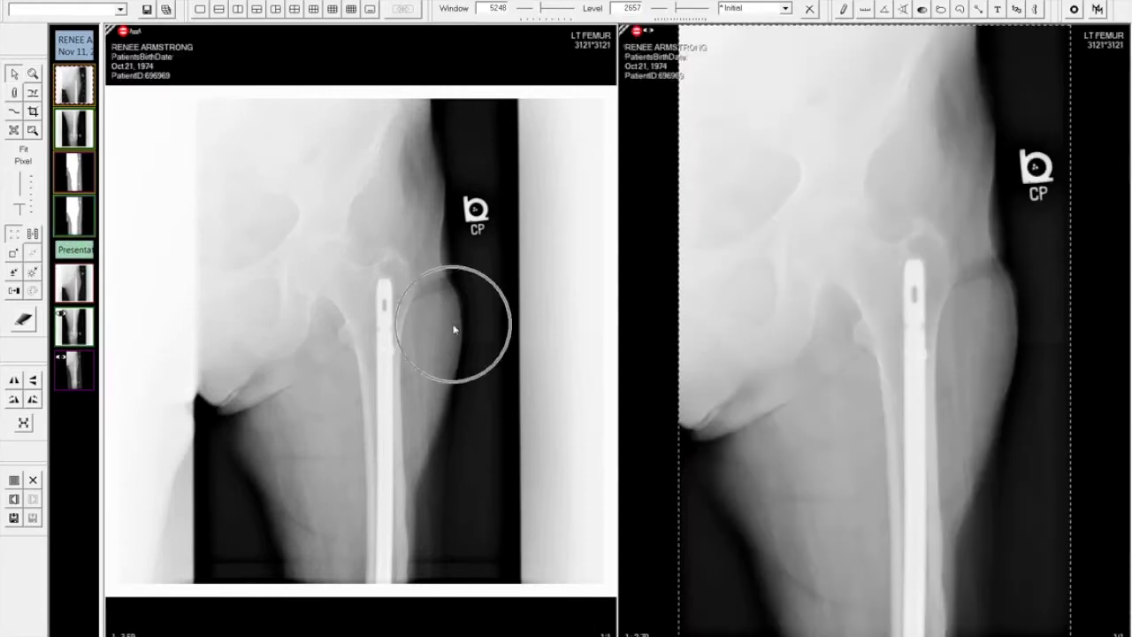
Step: Compare the distal femur's cropped presentation version with its original image side by side in the two panes
left_click(904, 320)
left_click(904, 320)
scroll(905, 320, "down", 1)
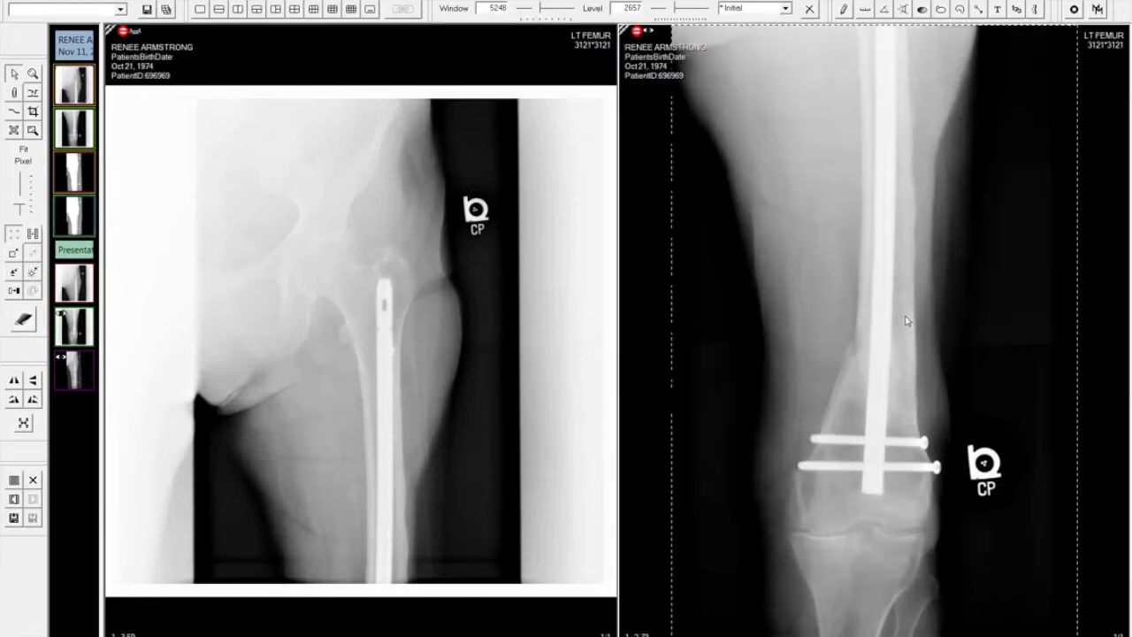
left_click(543, 280)
scroll(543, 280, "down", 1)
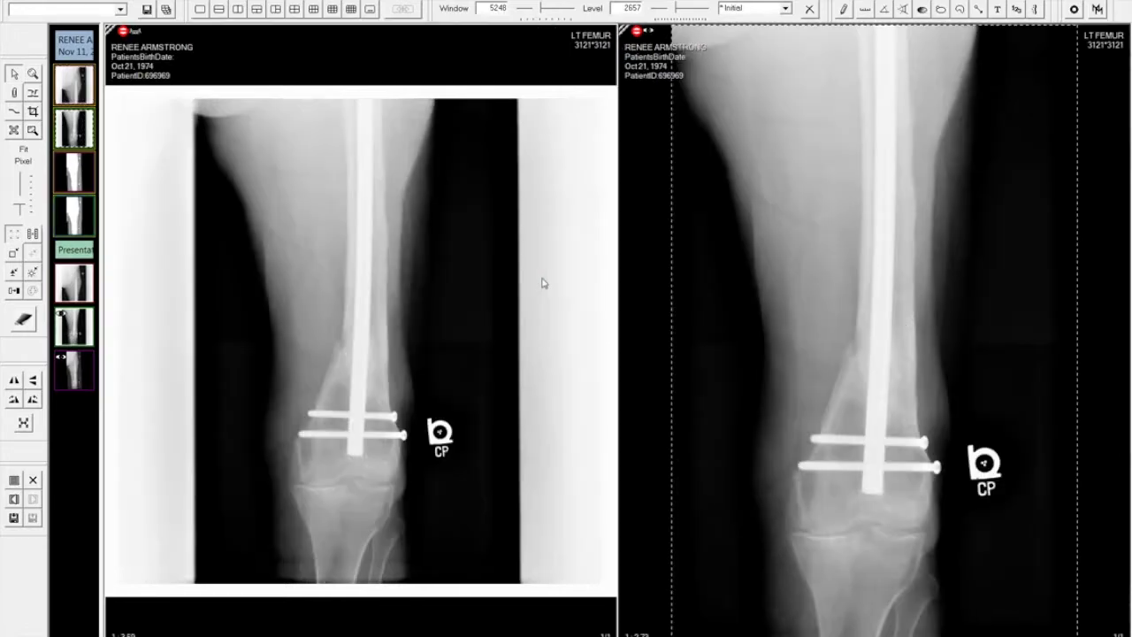
Step: Display the original stitched femur image beside its saved presentation version and compare the two
scroll(543, 282, "down", 1)
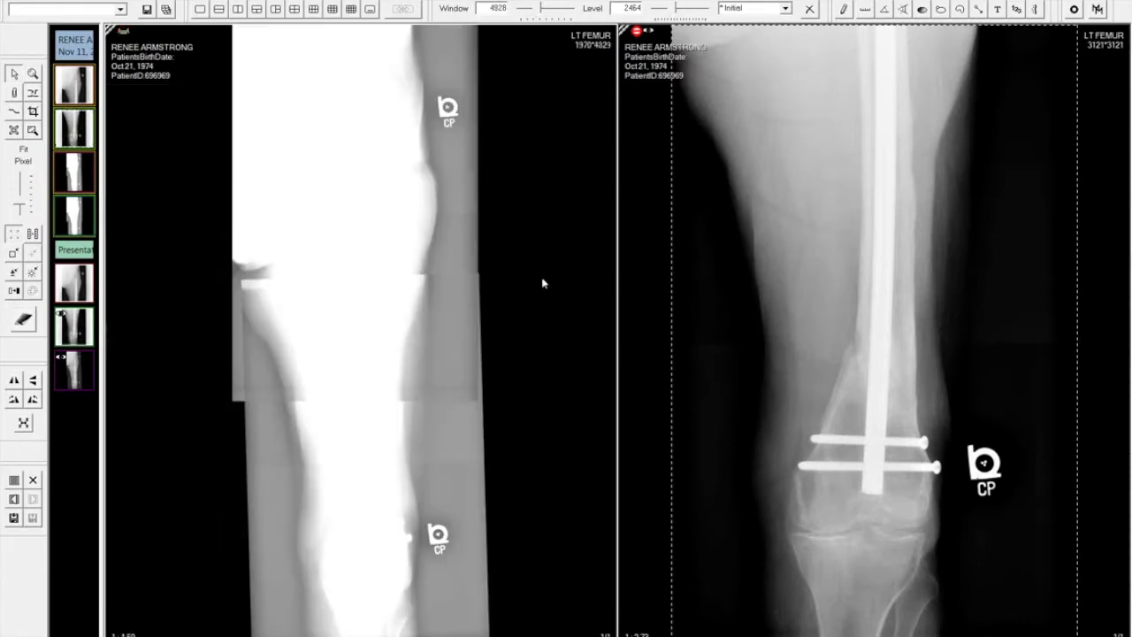
left_click(543, 282)
left_click(830, 280)
scroll(830, 280, "down", 1)
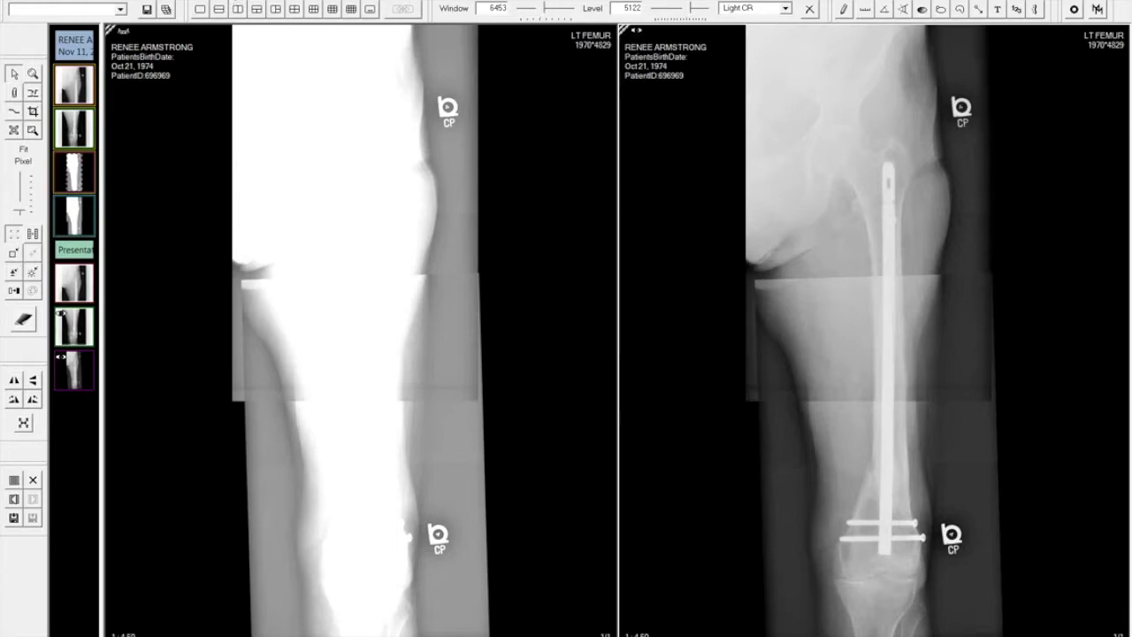
left_click(235, 2)
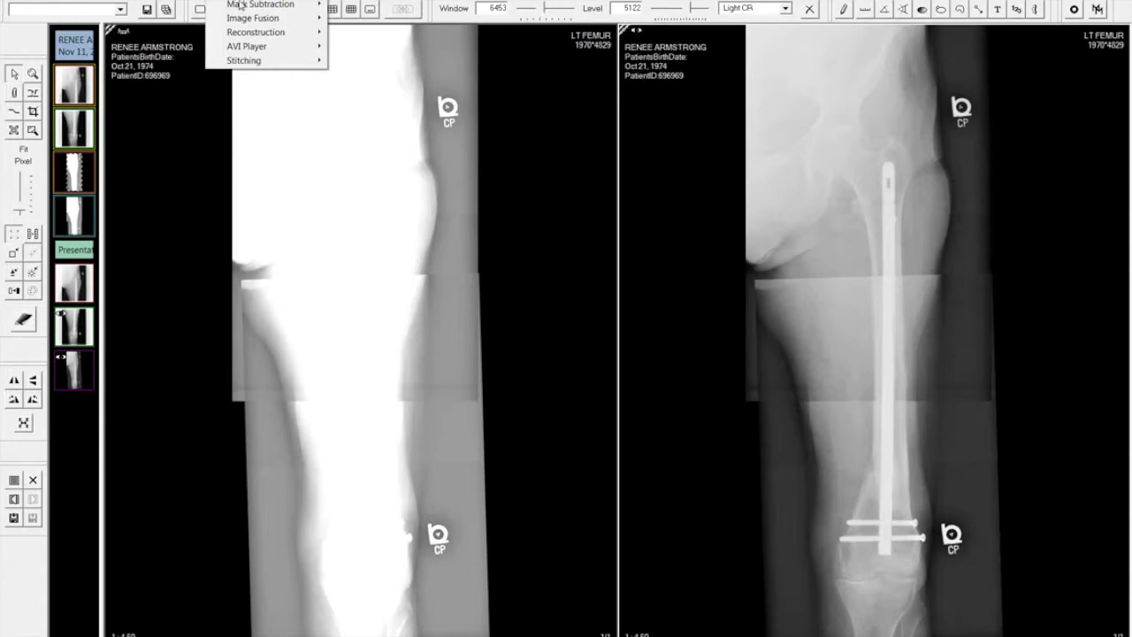
mouse_move(244, 7)
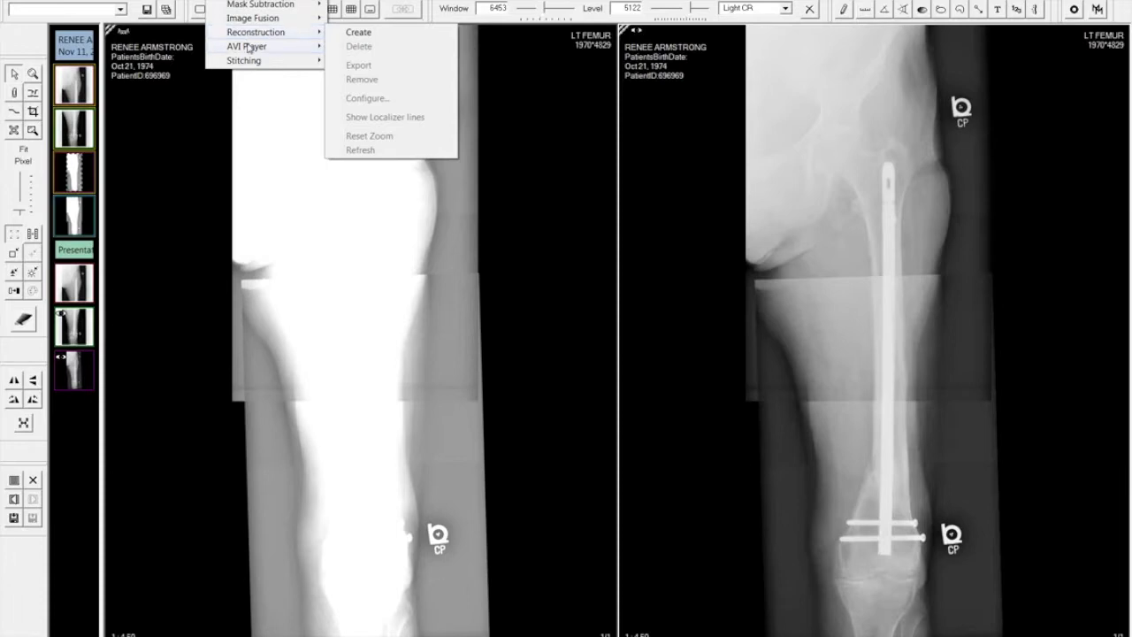
mouse_move(245, 62)
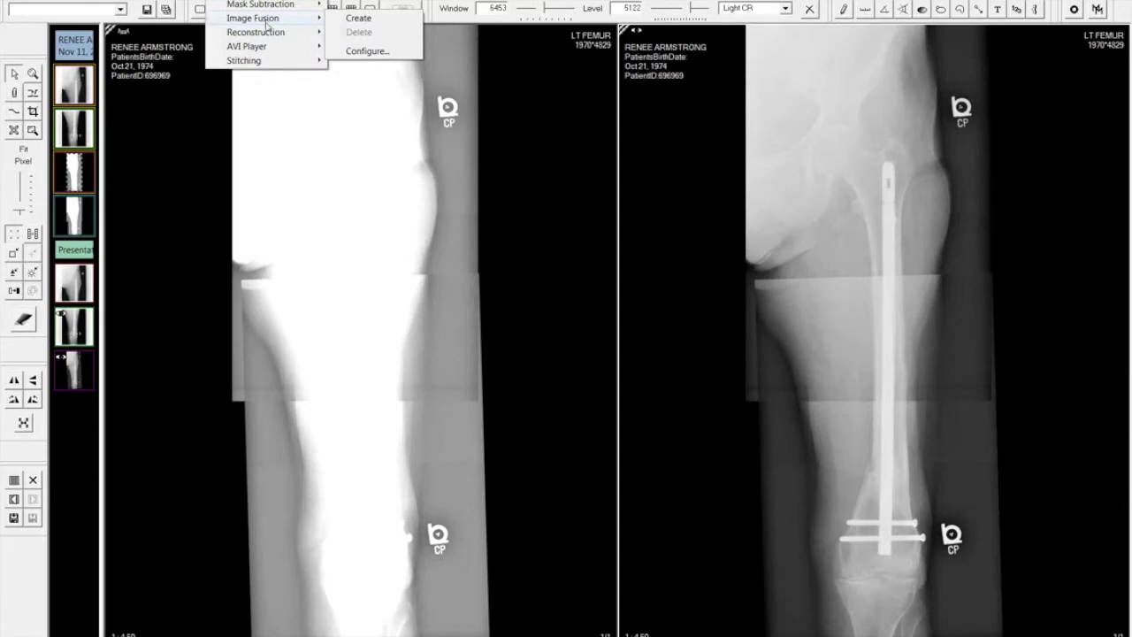
left_click(351, 204)
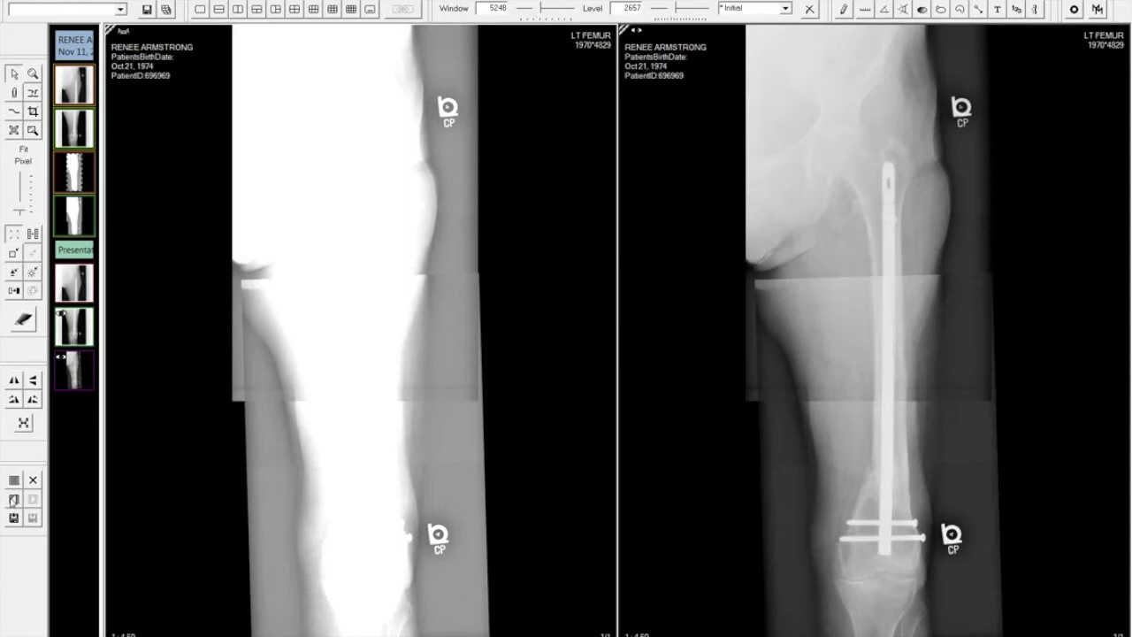
Step: Go back through the whole spine and cardiac studies to the aorta runoff study and accept its mask subtraction processing
left_click(13, 499)
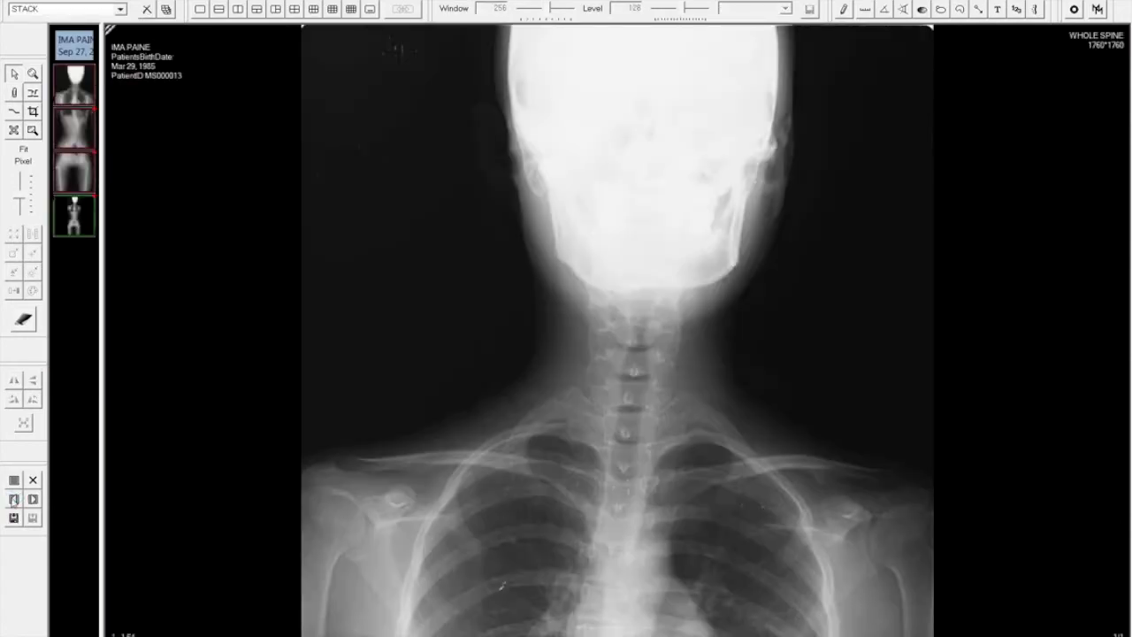
left_click(13, 499)
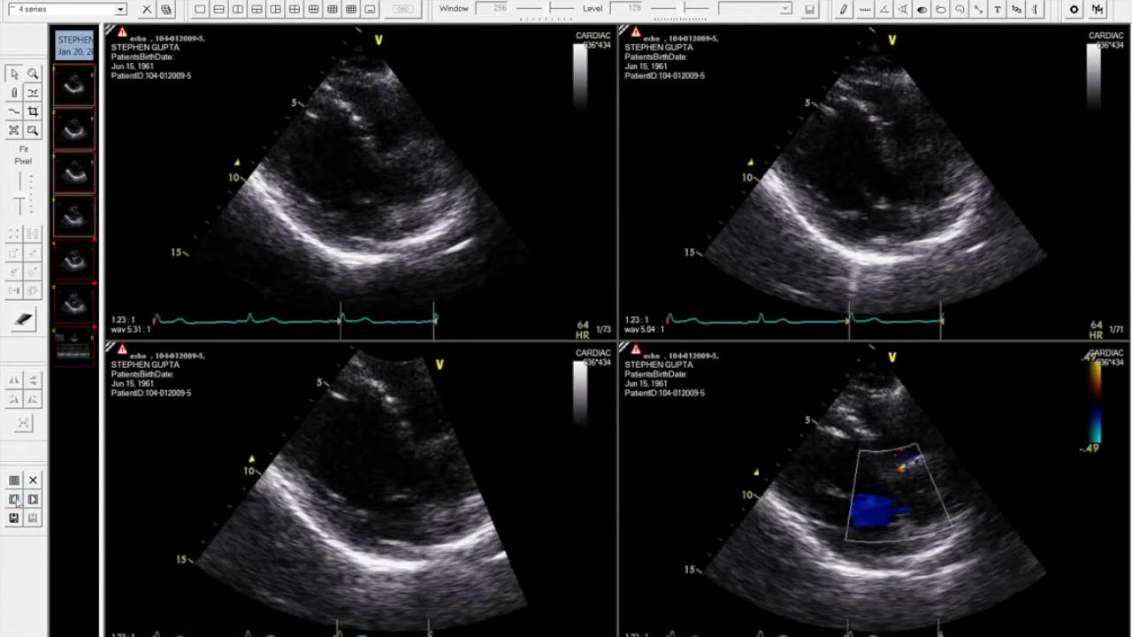
left_click(13, 498)
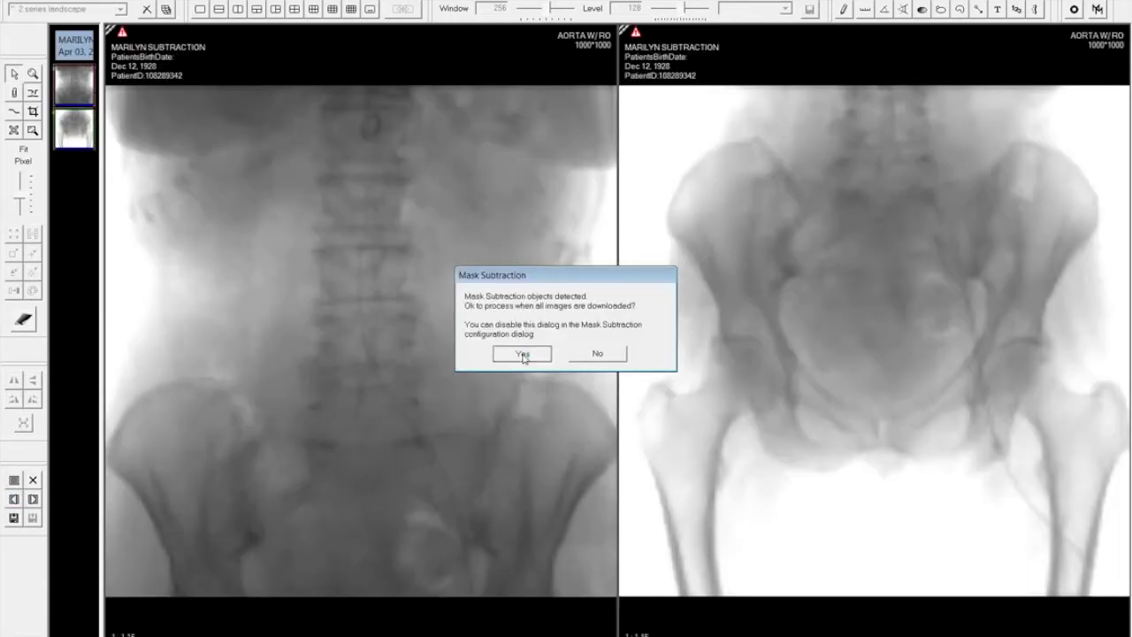
left_click(523, 355)
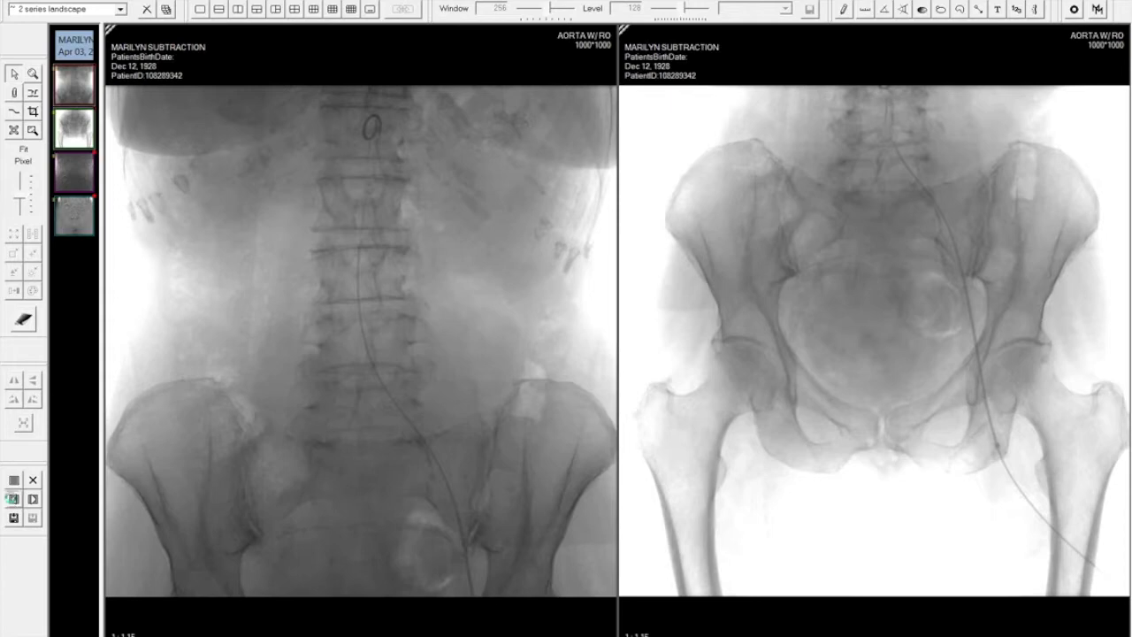
Step: Step back through the earlier PET/CT studies to the lumbar spine study
left_click(12, 497)
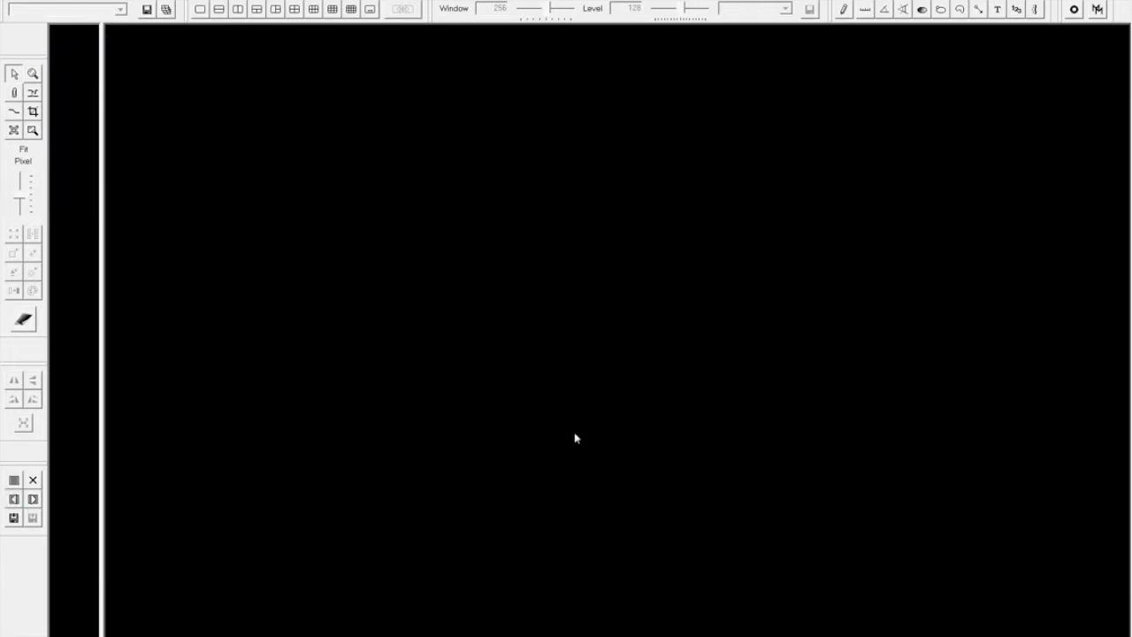
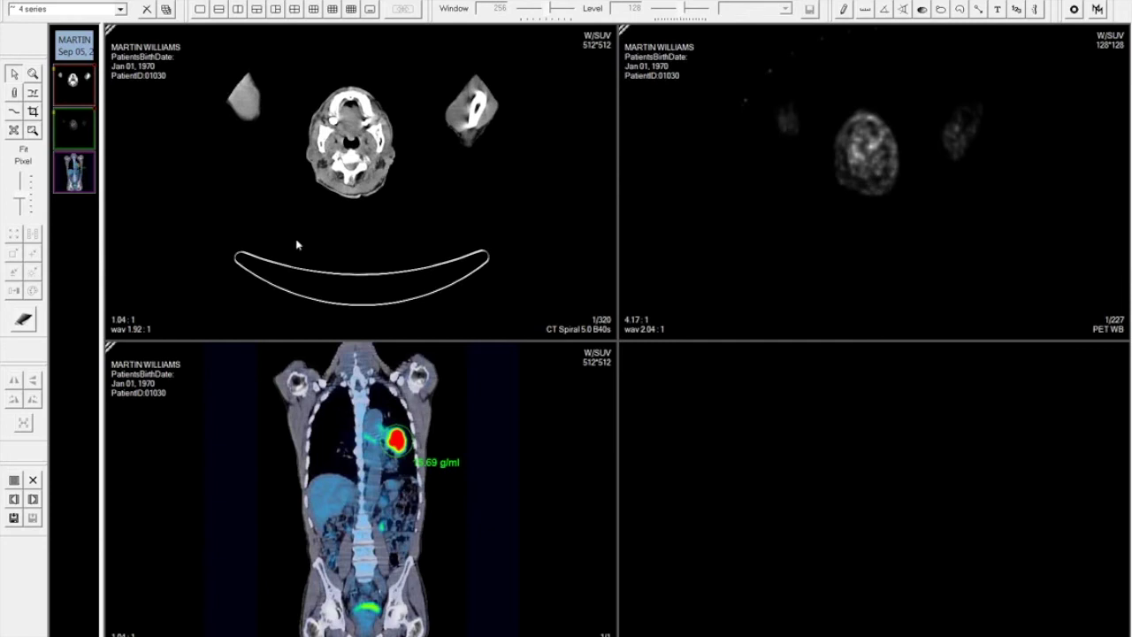
left_click(14, 500)
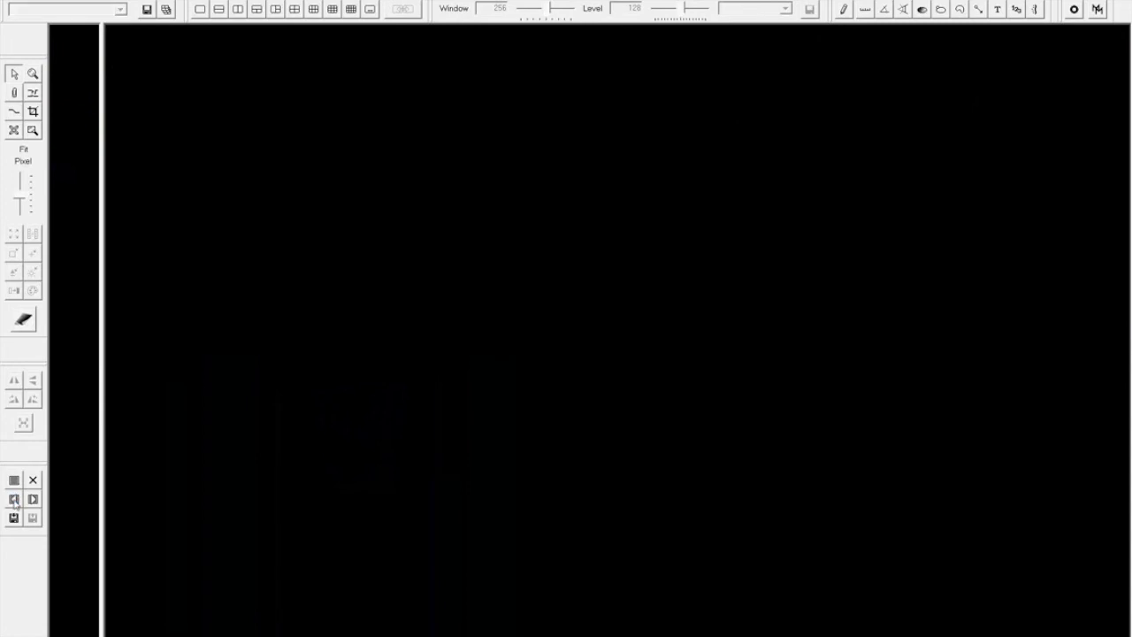
left_click(14, 499)
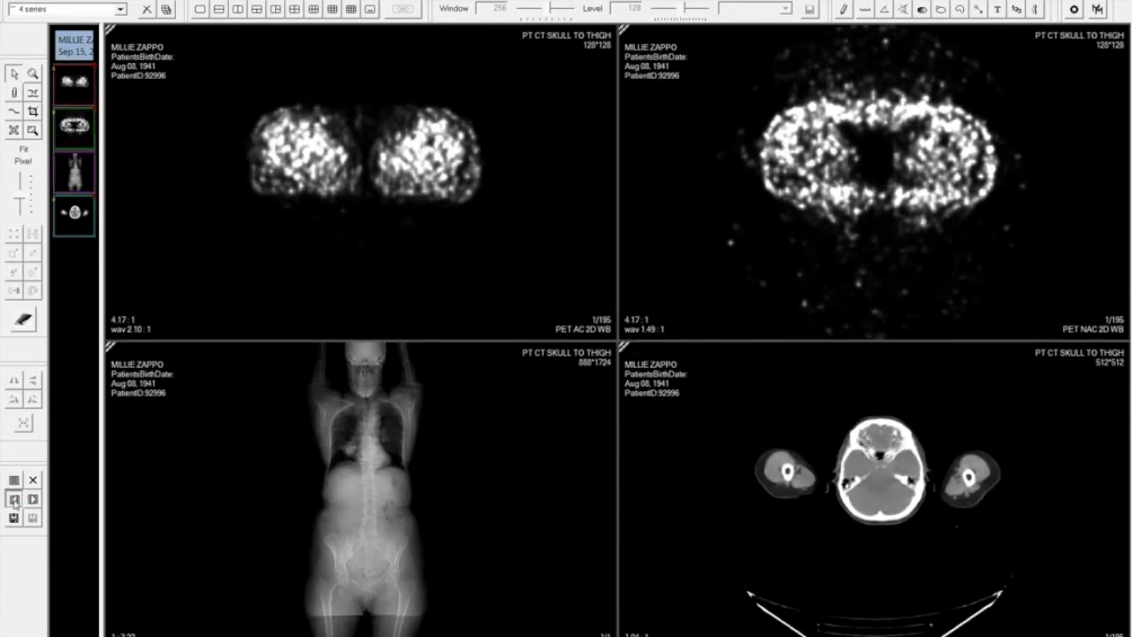
left_click(14, 500)
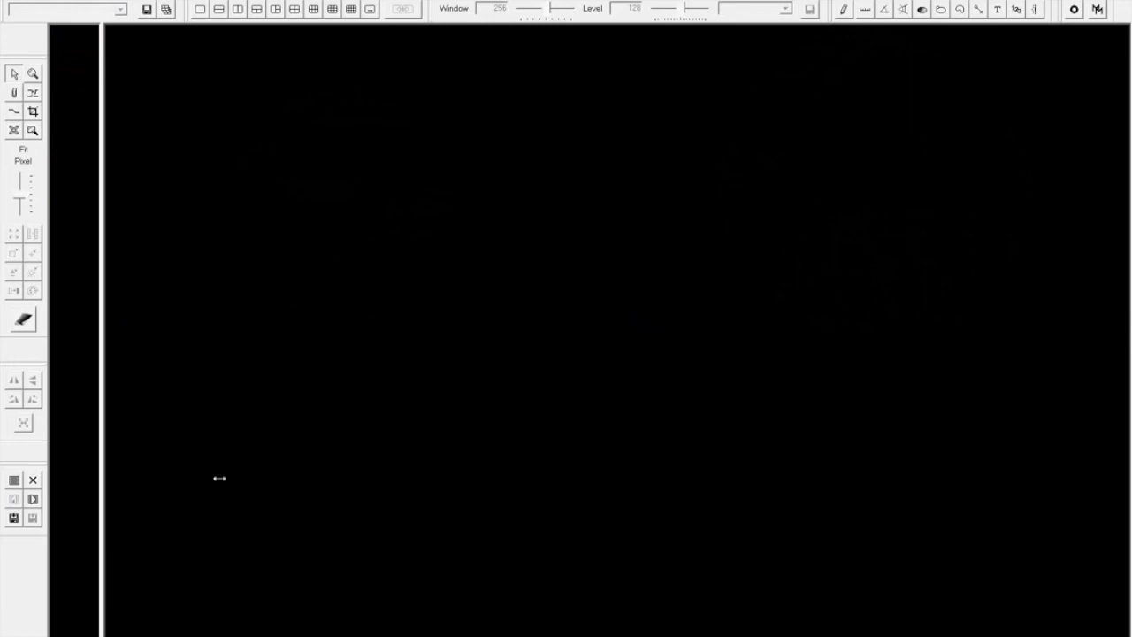
Step: Return forward to the aorta runoff study, accept its mask subtraction processing, and select the pelvis series
left_click(33, 498)
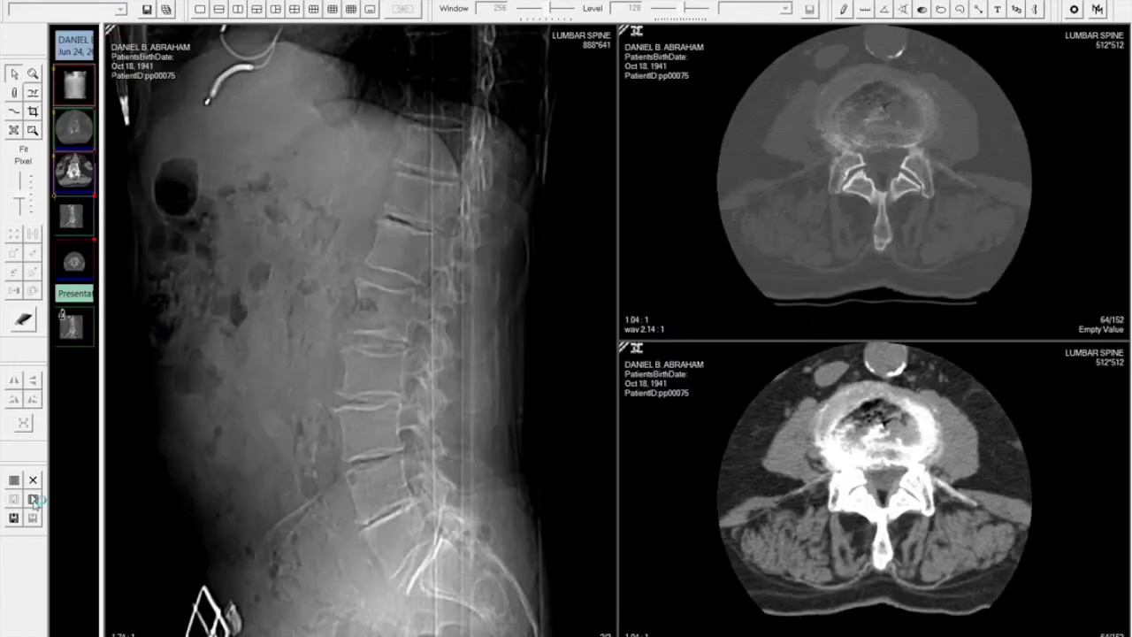
left_click(32, 499)
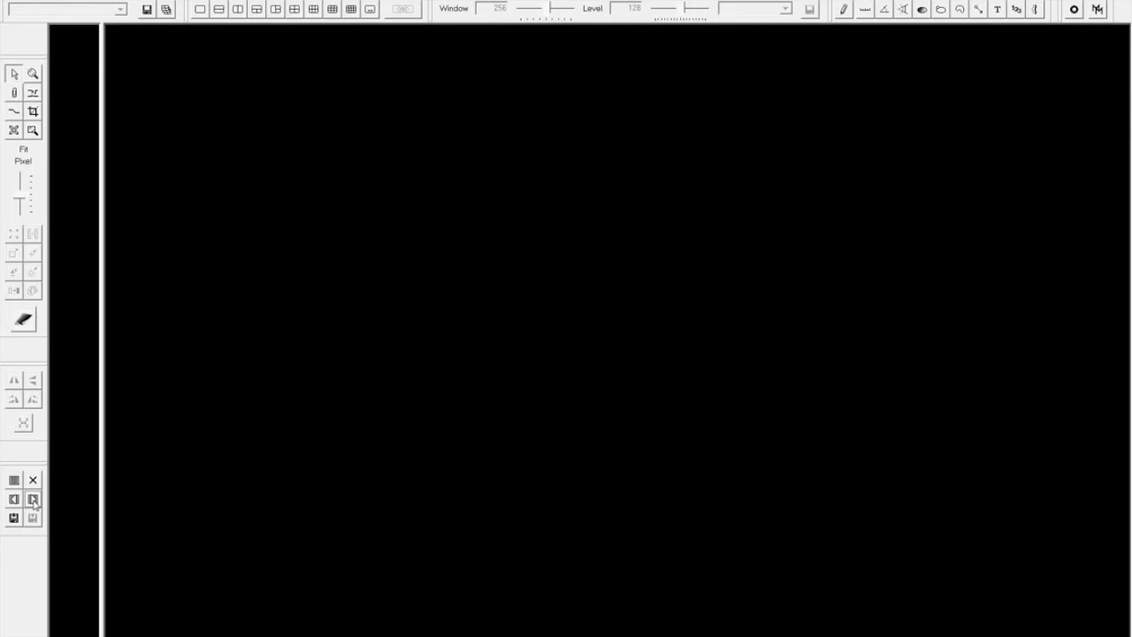
left_click(33, 499)
left_click(33, 499)
left_click(33, 499)
left_click(33, 499)
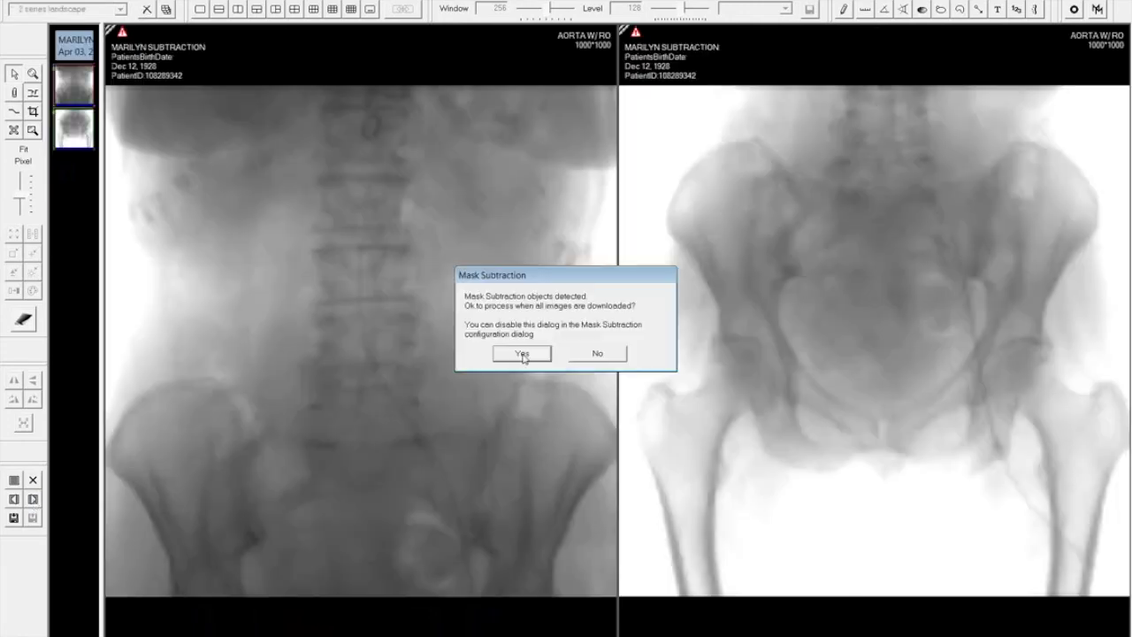
left_click(524, 355)
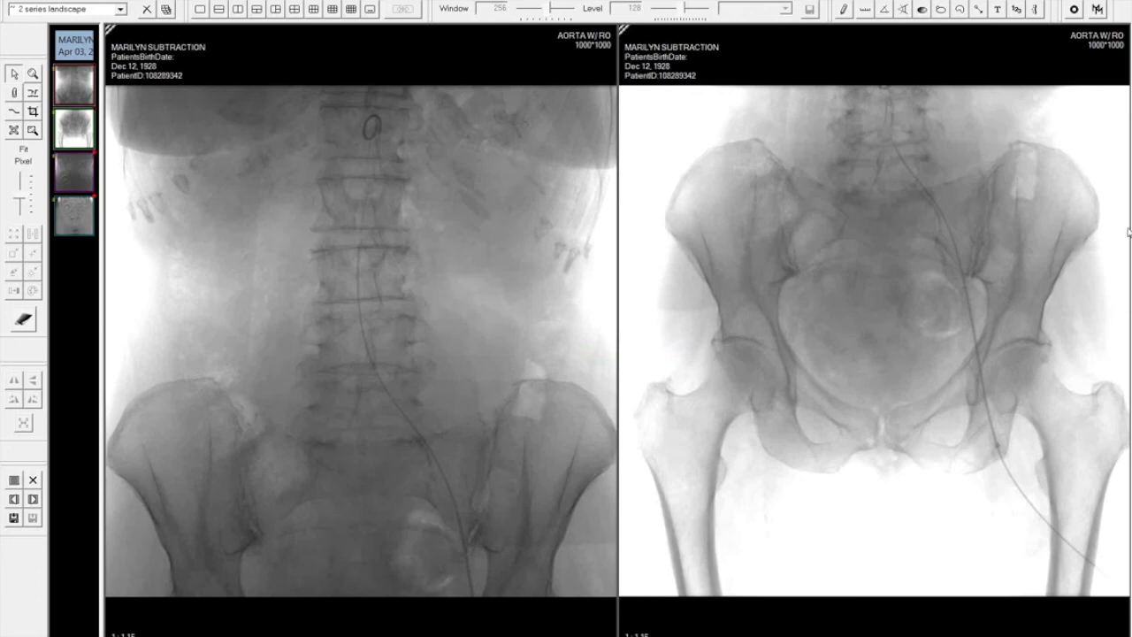
left_click(828, 305)
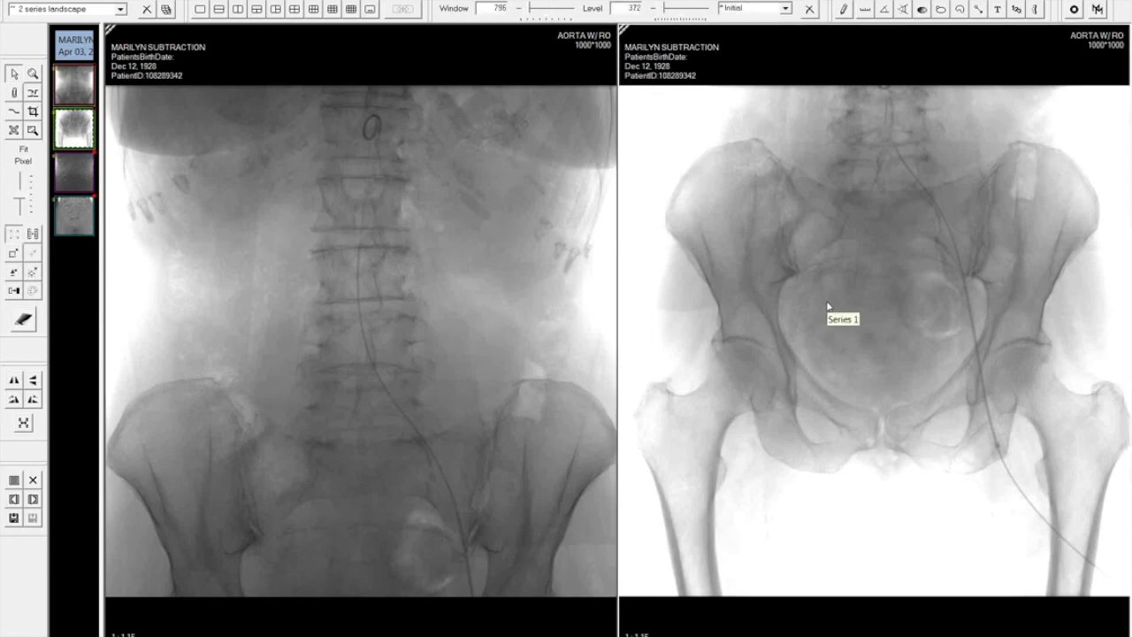